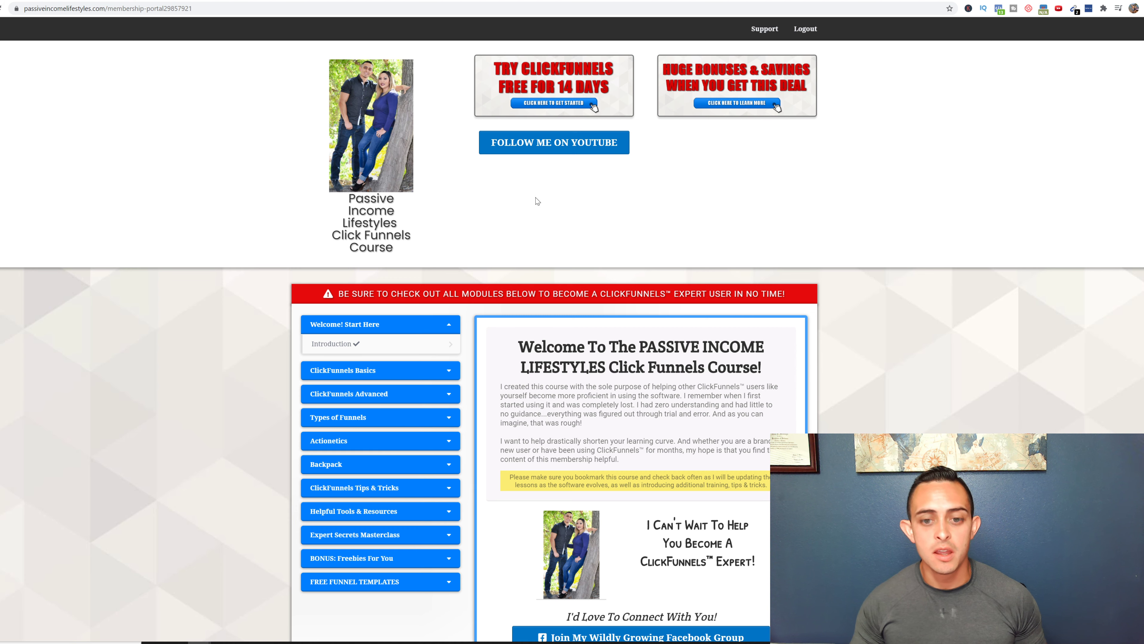
- Enlarge the ClickFunnels course page and scroll to the course modules
{"action": "key", "text": "ctrl+plus"}
{"action": "key", "text": "ctrl+plus"}
{"action": "scroll", "coordinate": [676, 255], "scroll_direction": "down", "scroll_amount": 2}
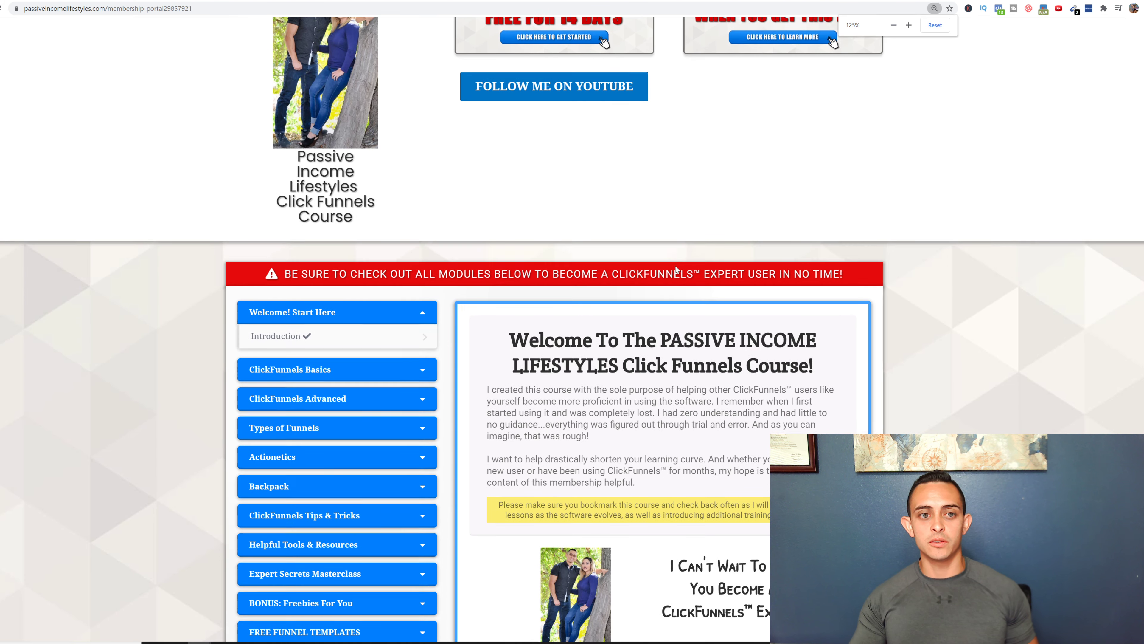
{"action": "scroll", "coordinate": [672, 272], "scroll_direction": "up", "scroll_amount": 2}
{"action": "scroll", "coordinate": [689, 265], "scroll_direction": "down", "scroll_amount": 3}
{"action": "scroll", "coordinate": [693, 263], "scroll_direction": "down", "scroll_amount": 2}
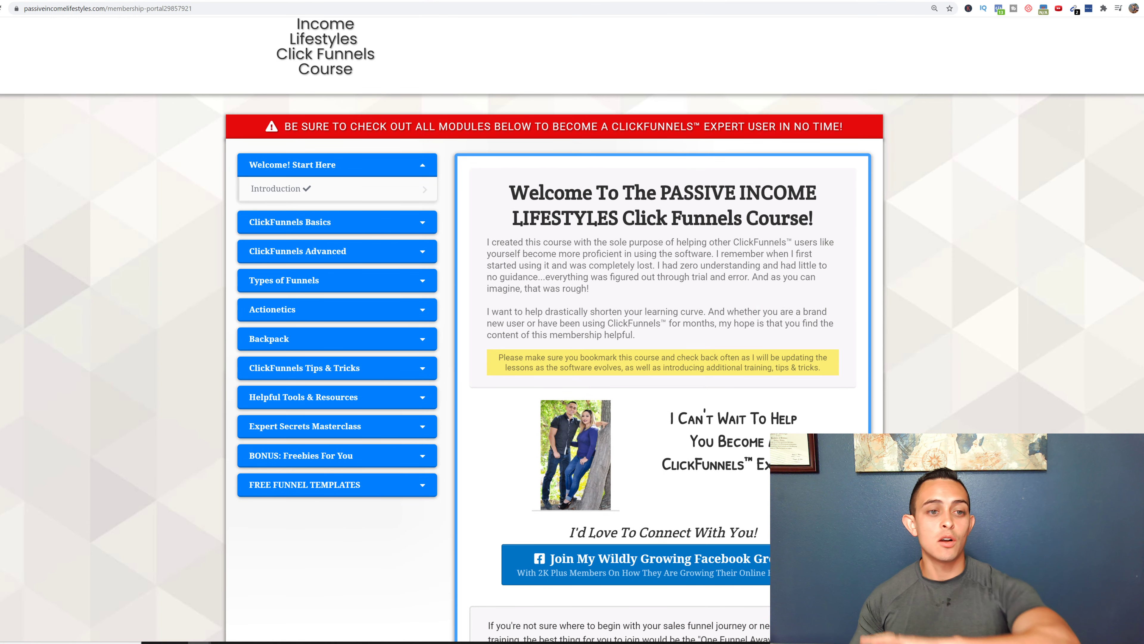
- Expand ClickFunnels Basics, open the Funnel Page Editor lesson, then go to the affiliate course page
{"action": "left_click", "coordinate": [342, 224]}
{"action": "left_click", "coordinate": [325, 252]}
{"action": "scroll", "coordinate": [329, 225], "scroll_direction": "down", "scroll_amount": 3}
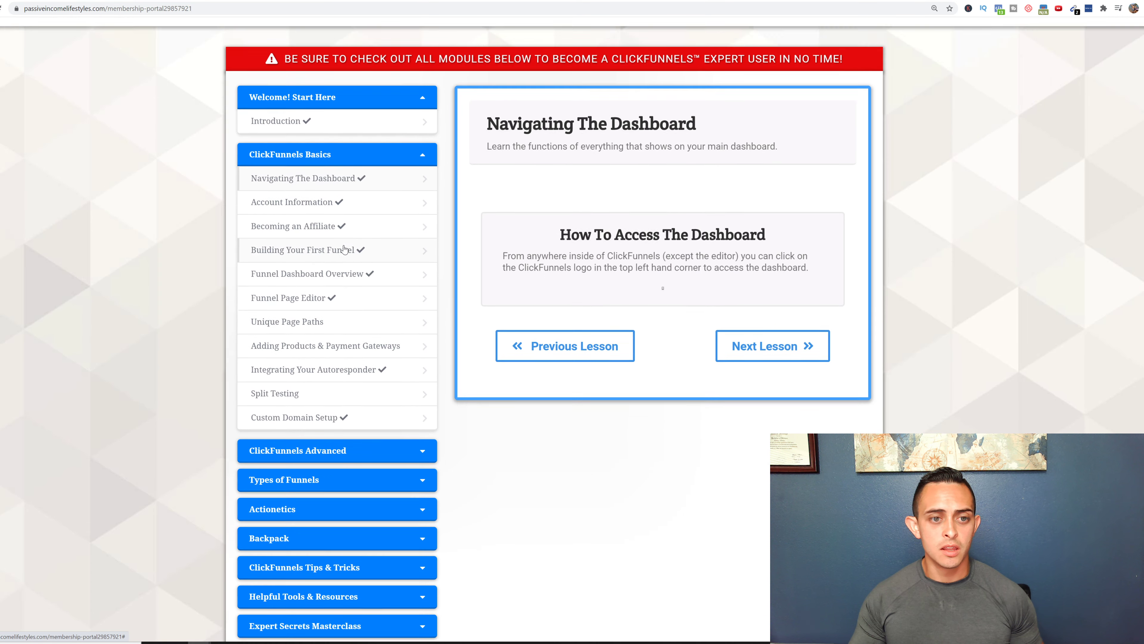
{"action": "left_click", "coordinate": [326, 173]}
{"action": "left_click", "coordinate": [331, 218]}
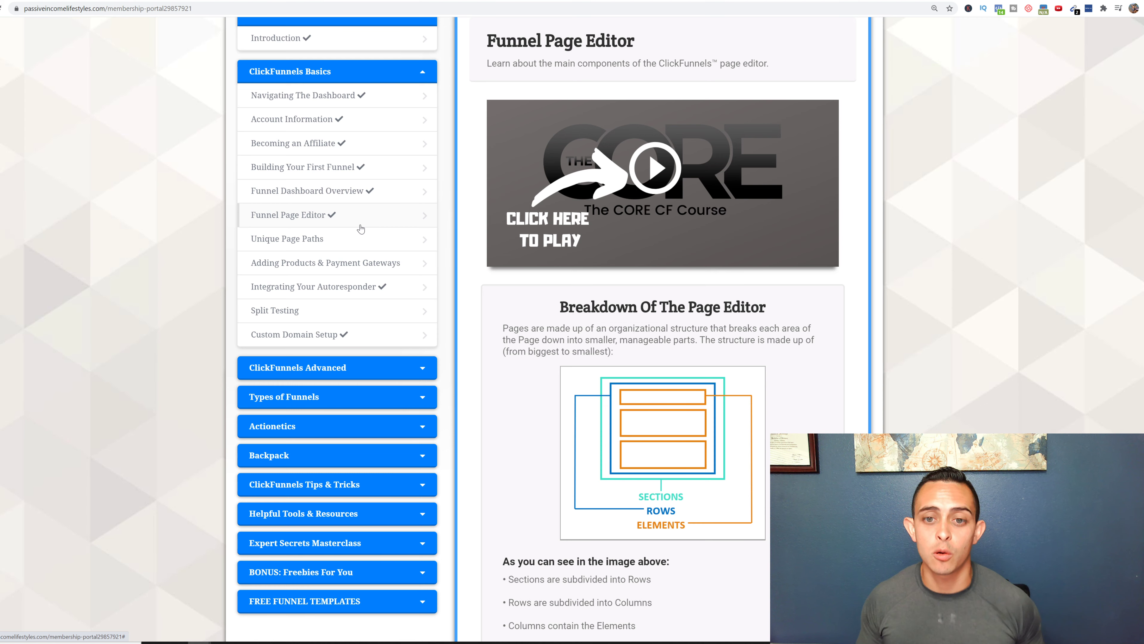
{"action": "left_click", "coordinate": [396, 1]}
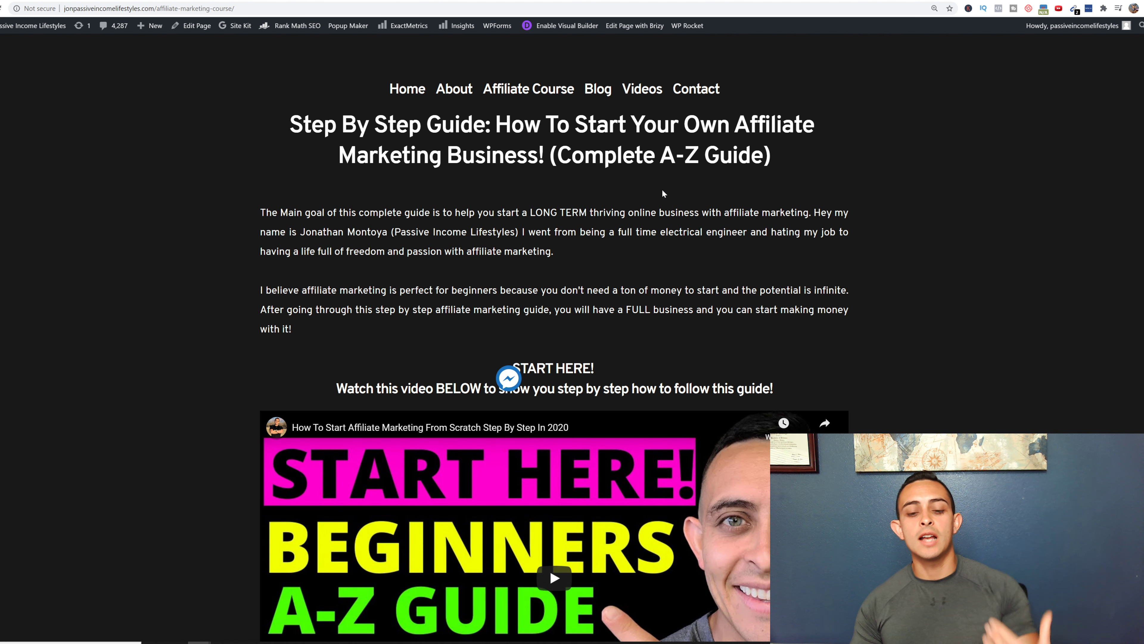
- Reset the WordPress affiliate guide page zoom to 100%
{"action": "key", "text": "ctrl+minus"}
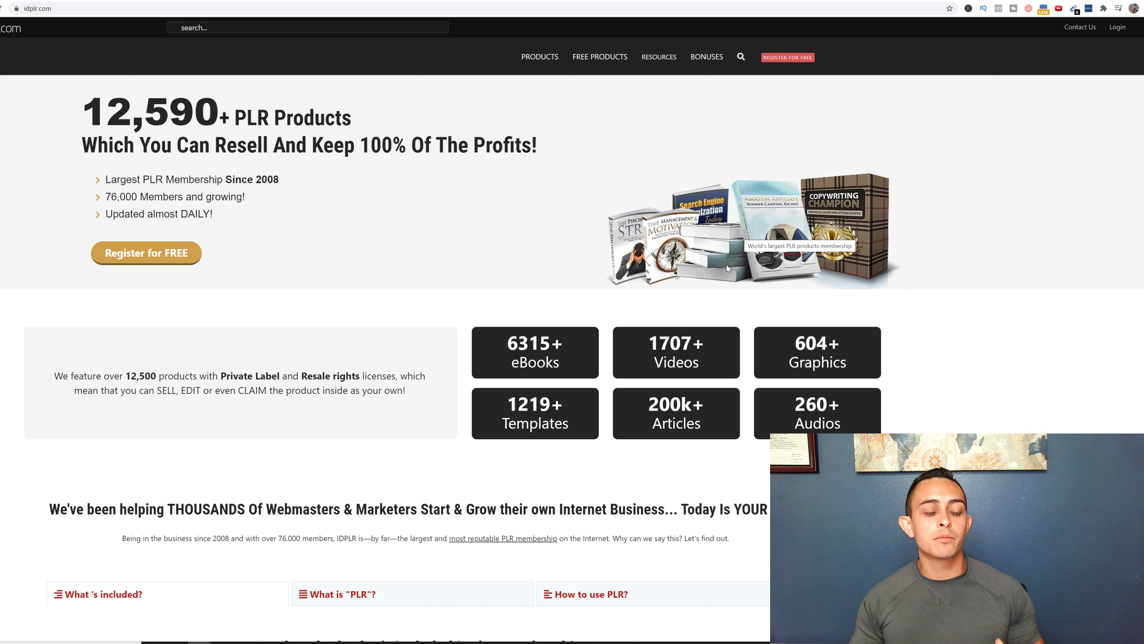
- Bring up the FREE PRODUCTS menu on the IDPLR homepage
{"action": "mouse_move", "coordinate": [601, 64]}
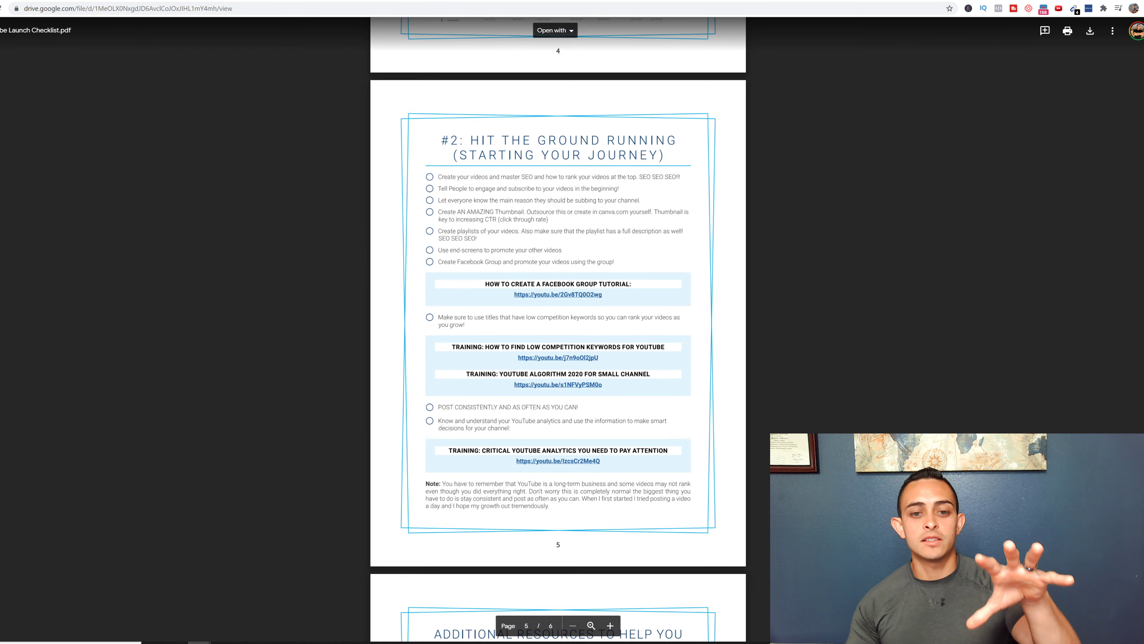
- Scroll through the checklist PDF's resource pages, then return to The Process slide
{"action": "scroll", "coordinate": [559, 316], "scroll_direction": "down", "scroll_amount": 7}
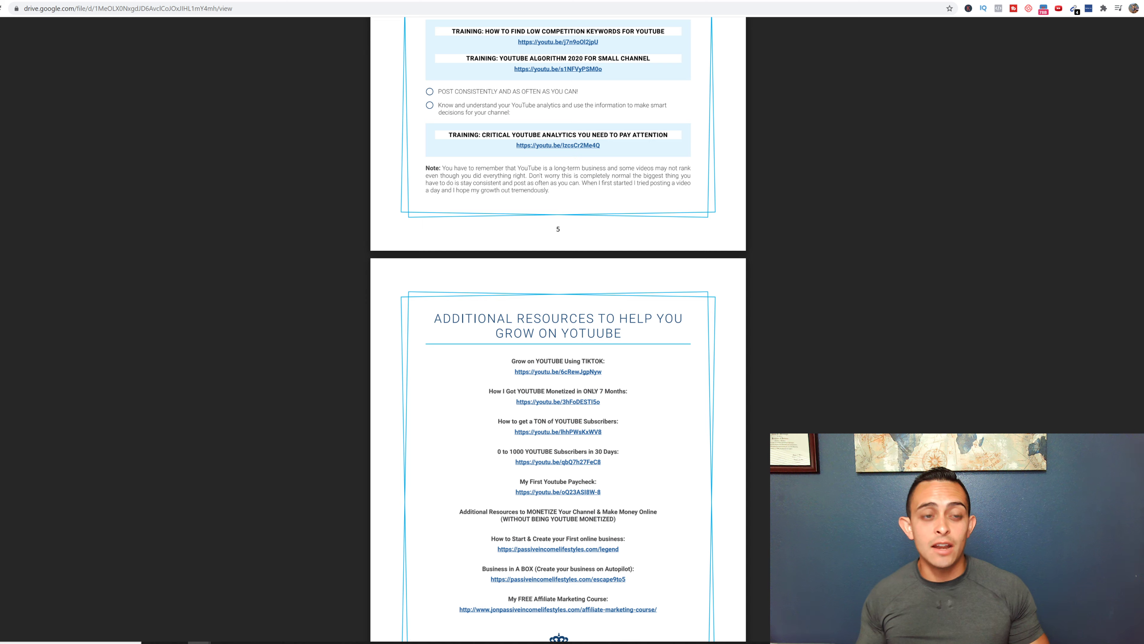
{"action": "scroll", "coordinate": [558, 316], "scroll_direction": "up", "scroll_amount": 10}
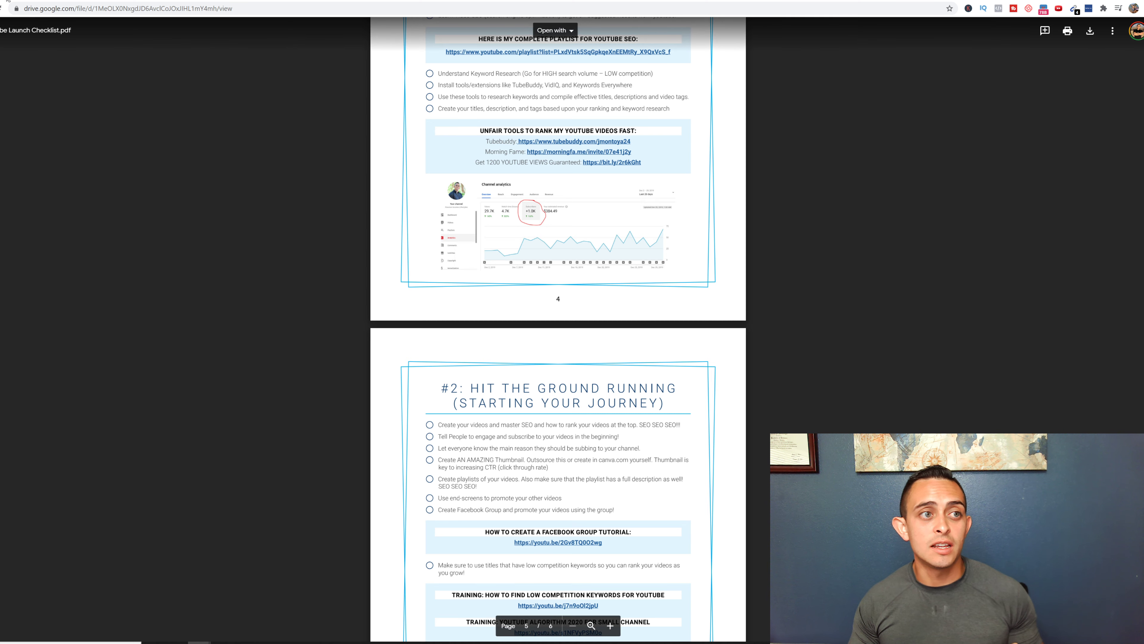
{"action": "left_click", "coordinate": [181, 1]}
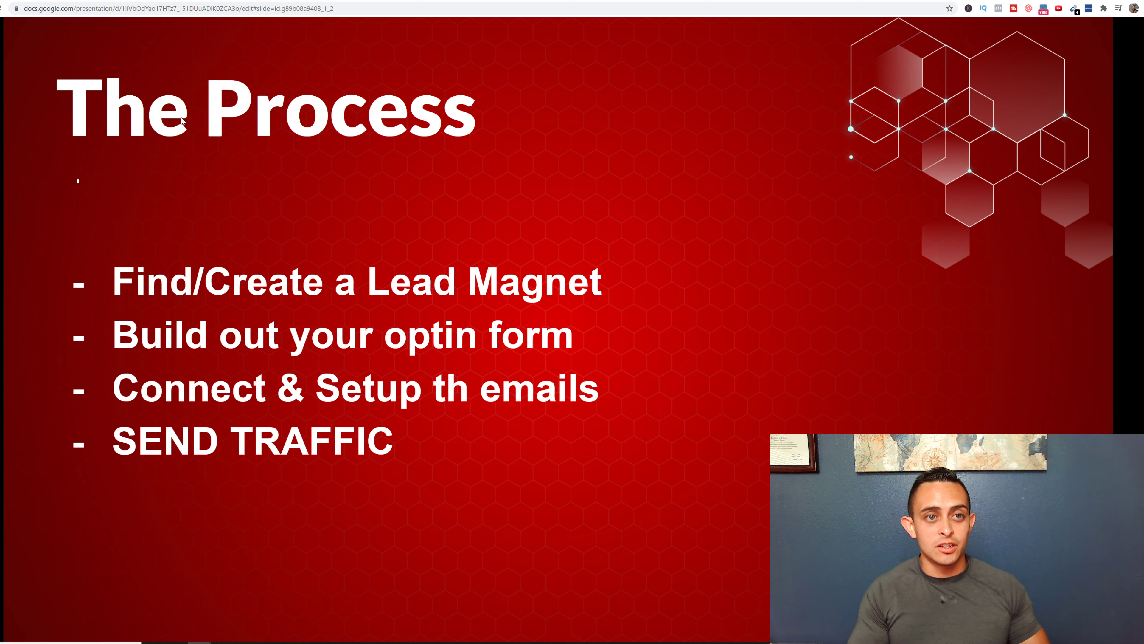
- Glance at the IDPLR site, then go to the YouTube Launch Checklist opt-in page
{"action": "left_click", "coordinate": [396, 1]}
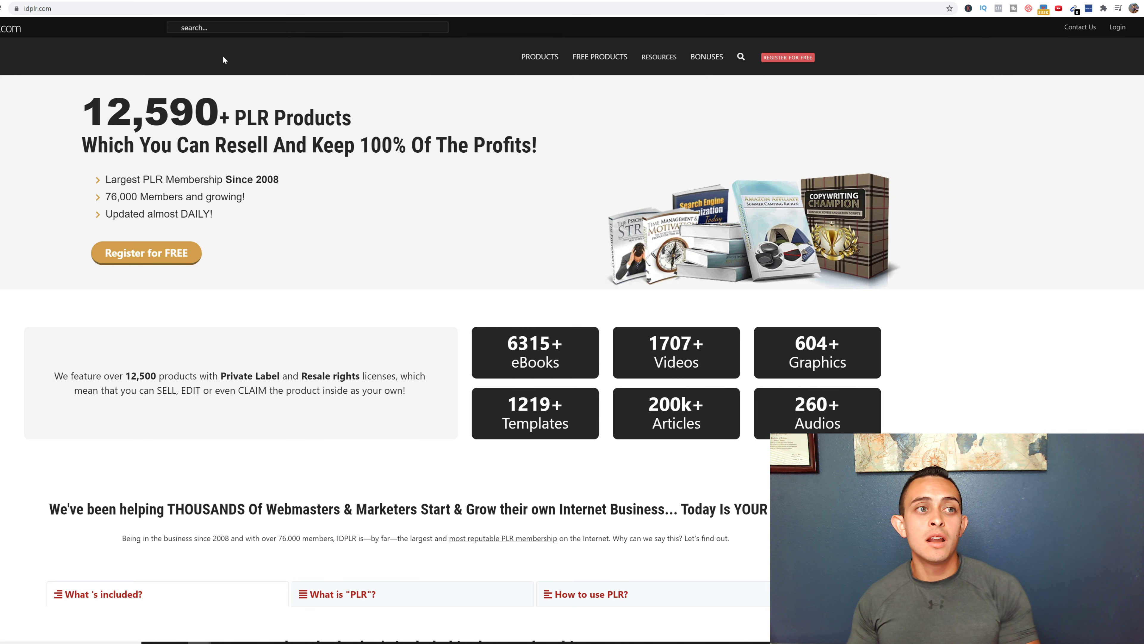
{"action": "left_click", "coordinate": [226, 1]}
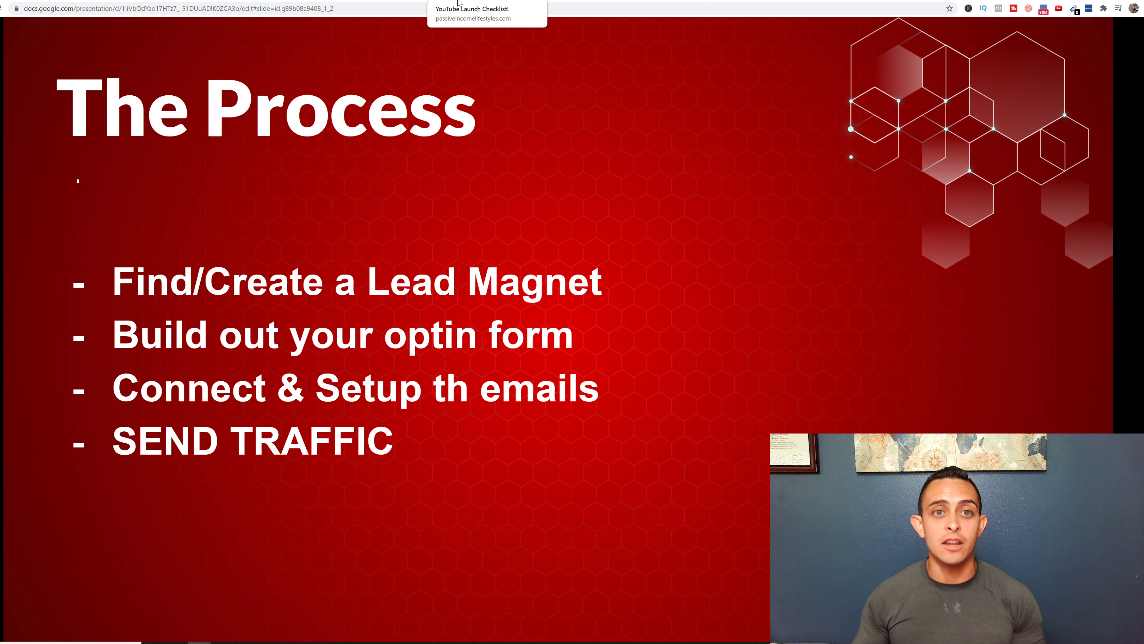
{"action": "left_click", "coordinate": [472, 1]}
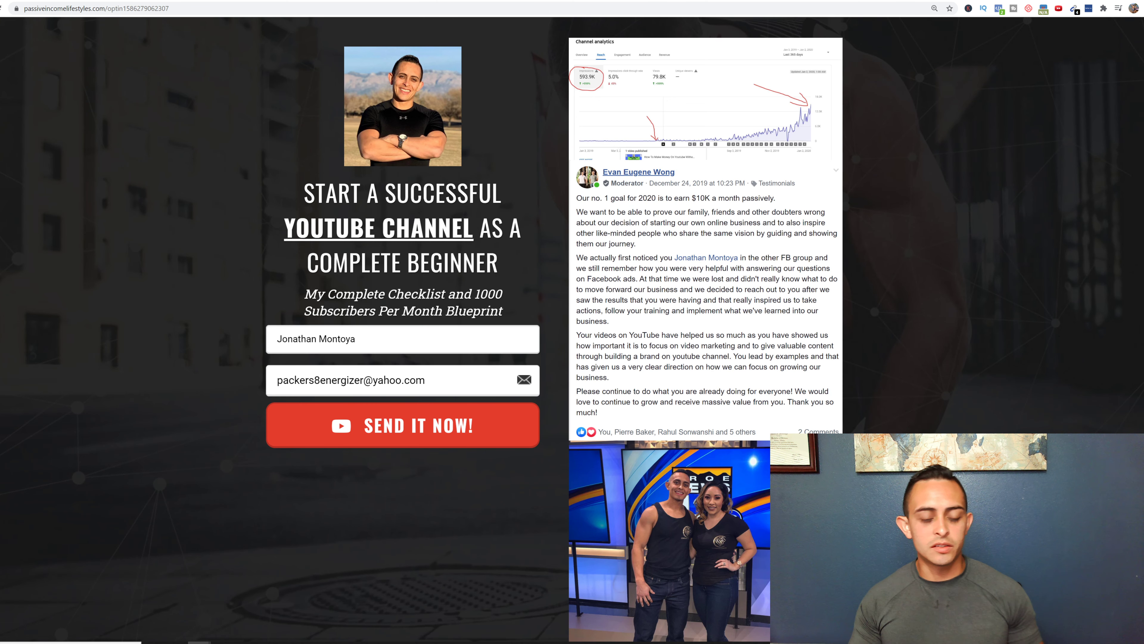
- Clear the autofilled email and name from the opt-in form fields
{"action": "key", "text": "BackSpace"}
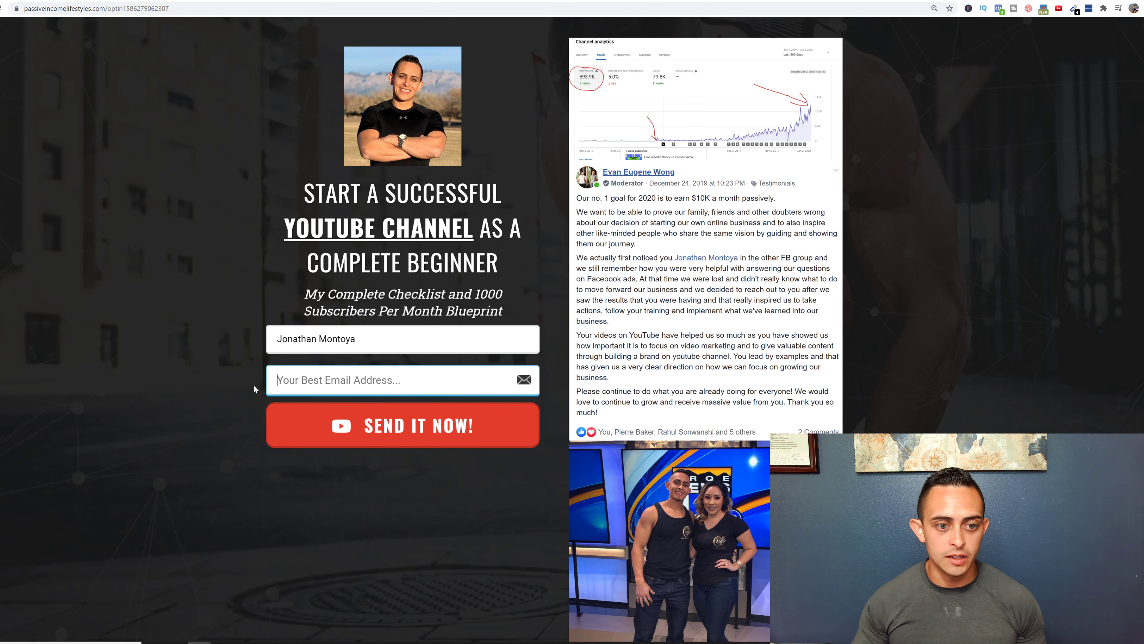
{"action": "key", "text": "shift+Tab"}
{"action": "key", "text": "BackSpace"}
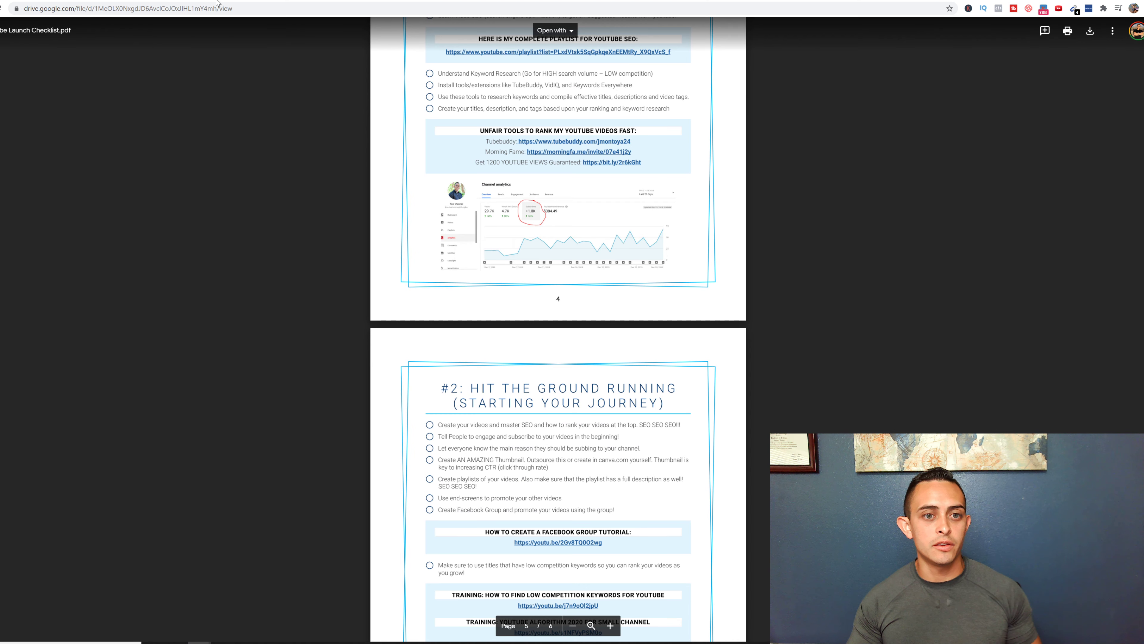
- Zoom the opt-in page to 175%, then return to The Process slide
{"action": "scroll", "coordinate": [558, 316], "scroll_direction": "up", "scroll_amount": 5}
{"action": "scroll", "coordinate": [558, 315], "scroll_direction": "up", "scroll_amount": 10}
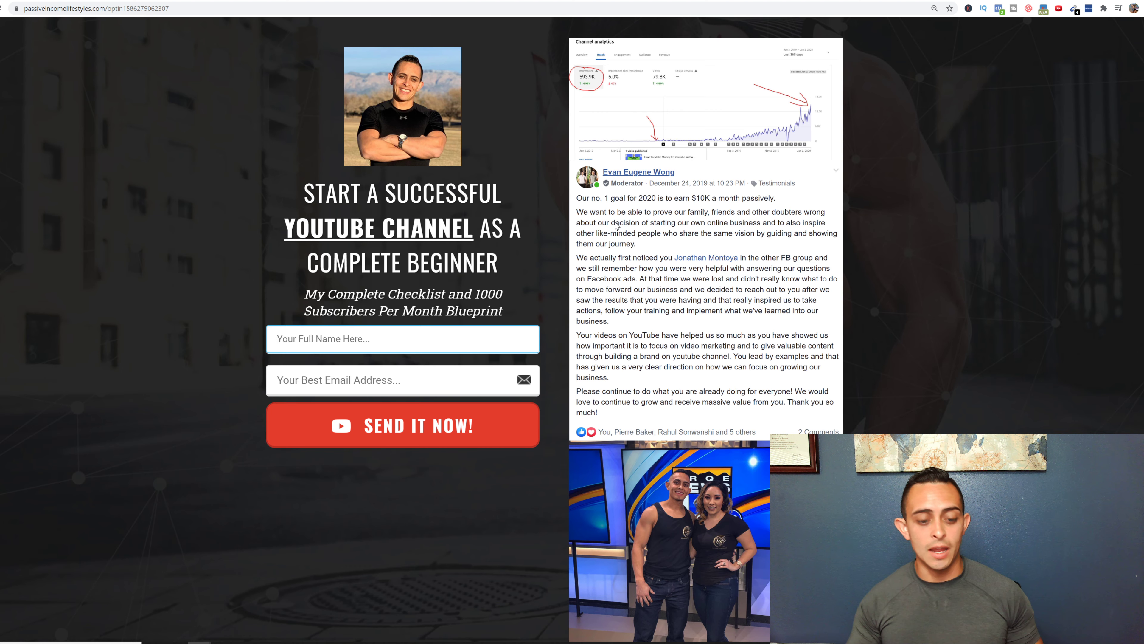
{"action": "key", "text": "ctrl+plus"}
{"action": "key", "text": "ctrl+plus"}
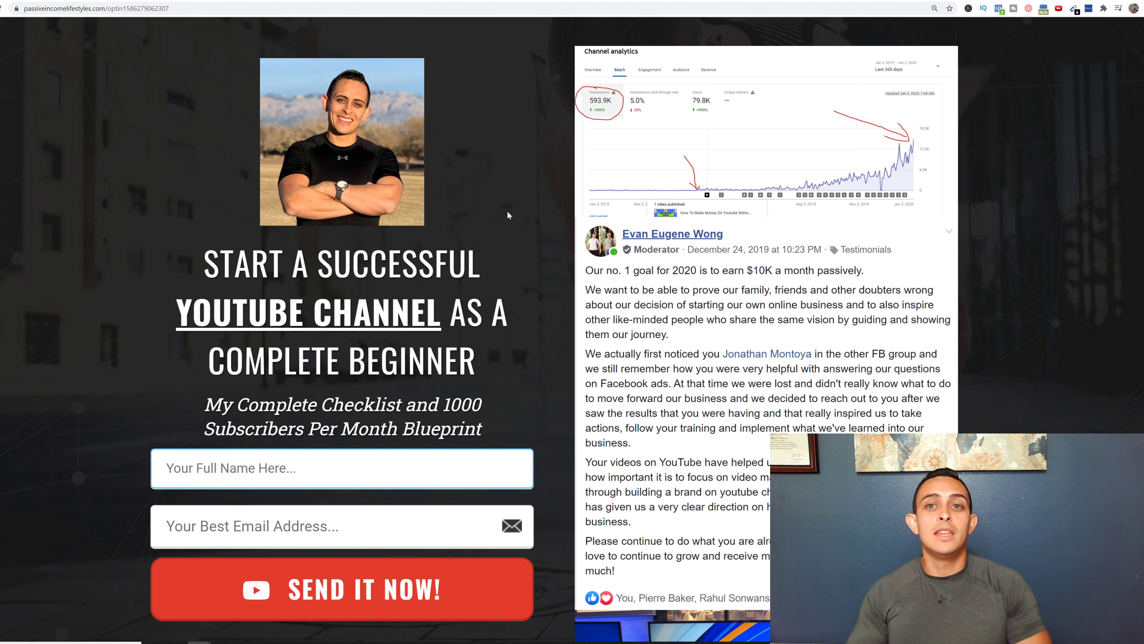
{"action": "key", "text": "ctrl+Tab"}
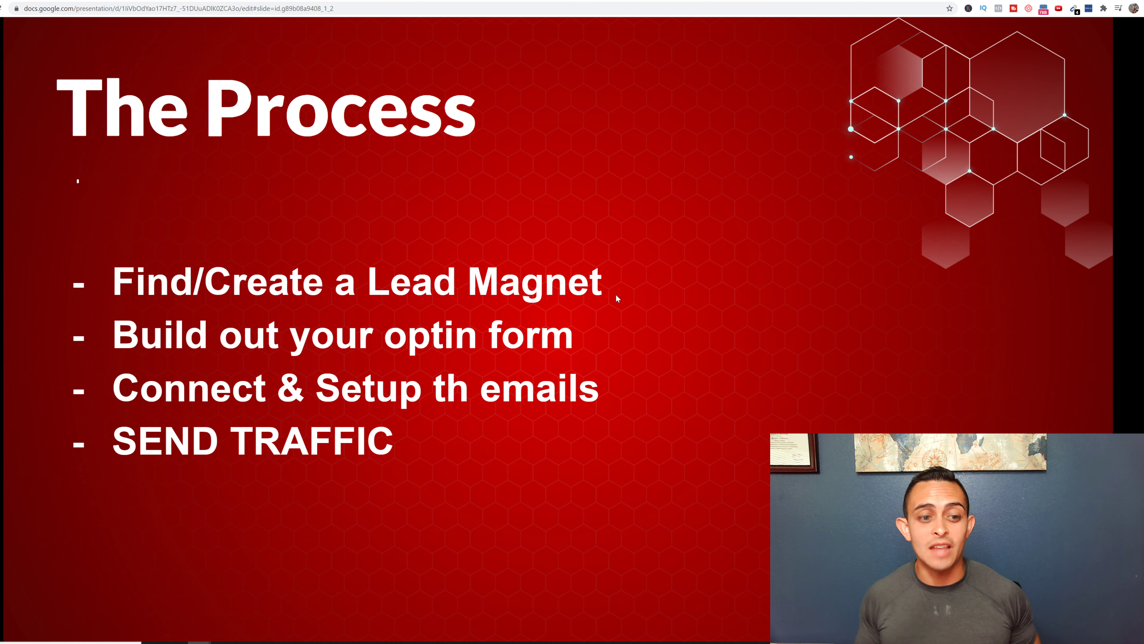
- Open the GetResponse dashboard, review its List stats, and go to the Lists page
{"action": "left_click", "coordinate": [761, 1]}
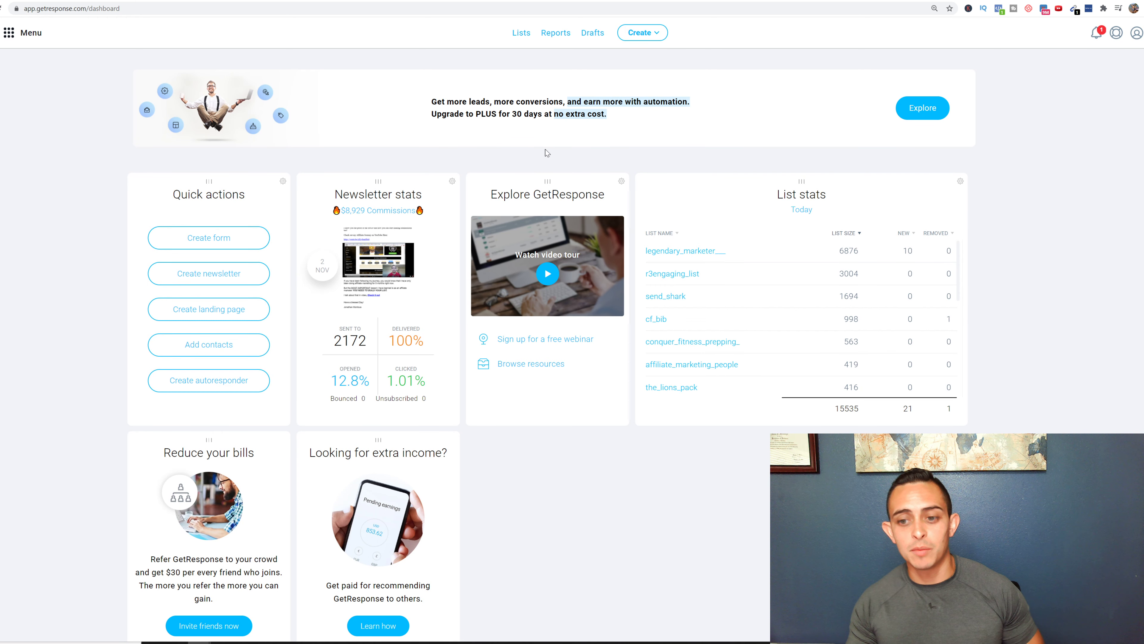
{"action": "scroll", "coordinate": [901, 339], "scroll_direction": "down", "scroll_amount": 2}
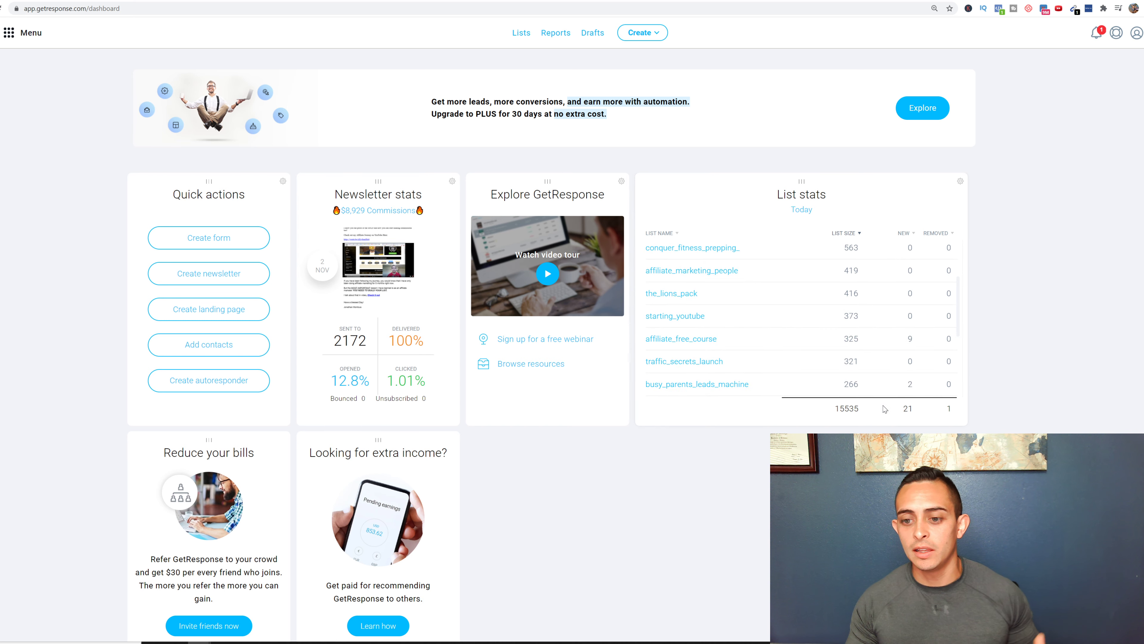
{"action": "scroll", "coordinate": [903, 374], "scroll_direction": "down", "scroll_amount": 2}
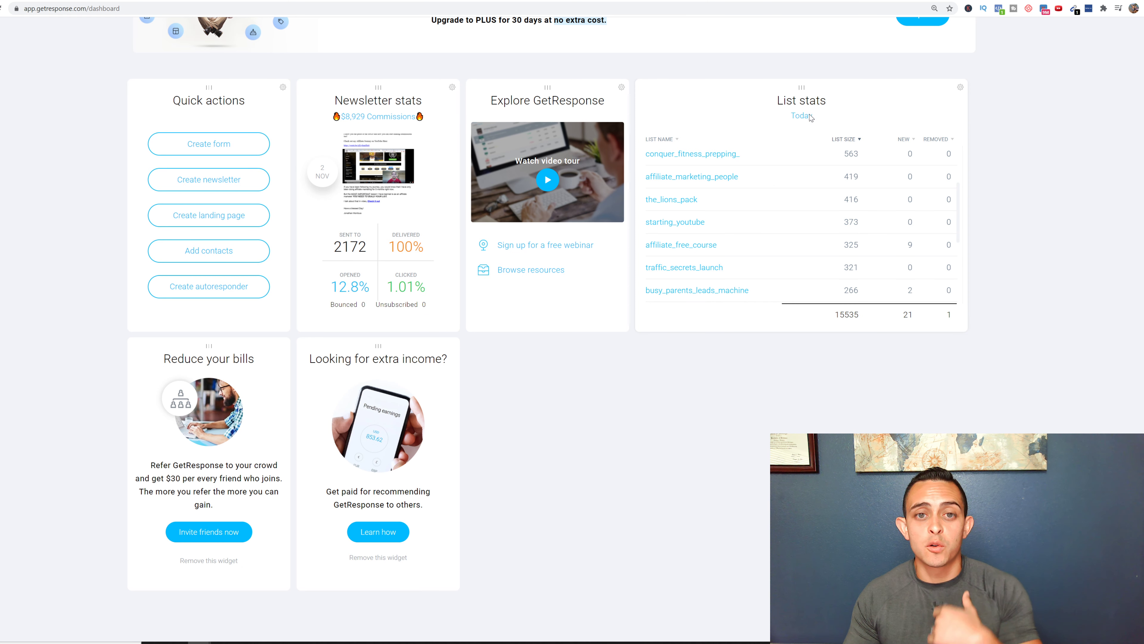
{"action": "scroll", "coordinate": [812, 316], "scroll_direction": "up", "scroll_amount": 3}
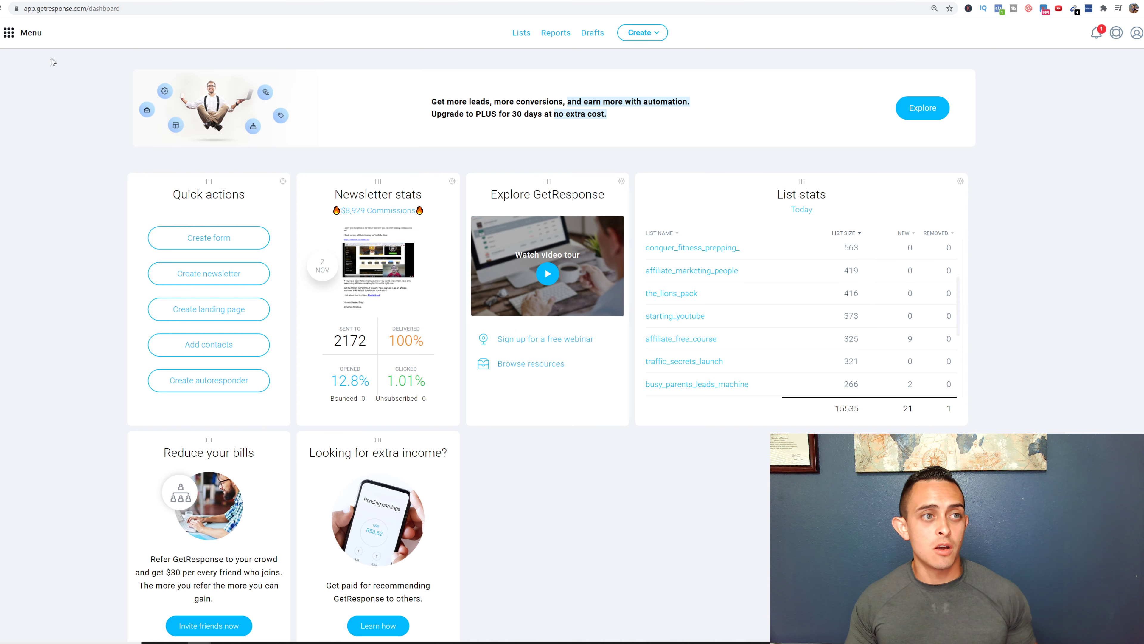
{"action": "left_click", "coordinate": [27, 33]}
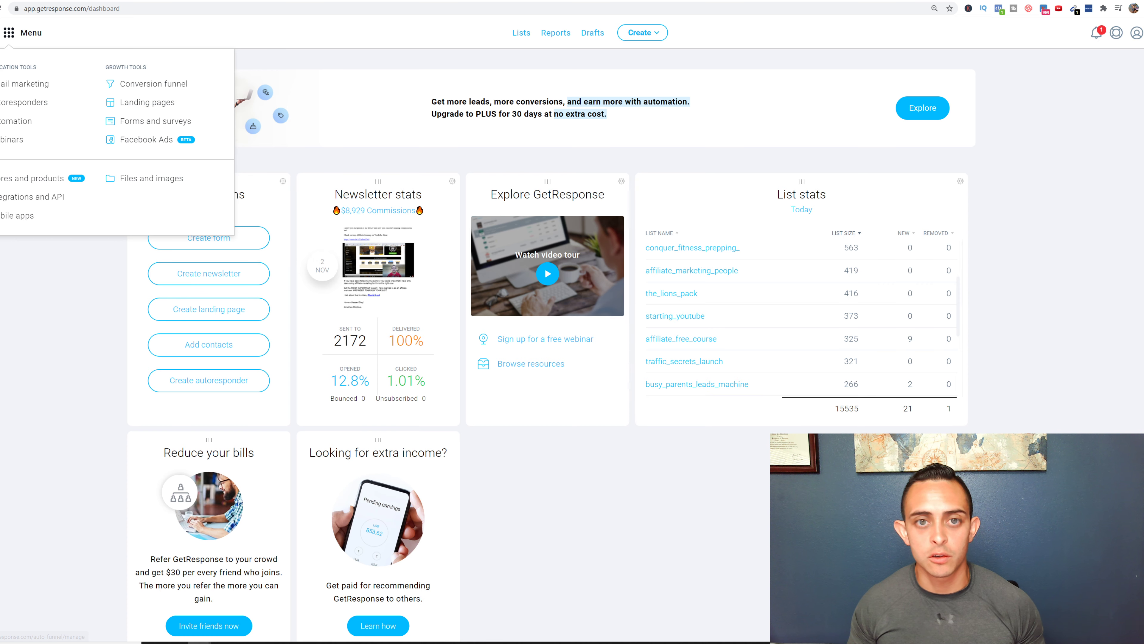
{"action": "left_click", "coordinate": [521, 32]}
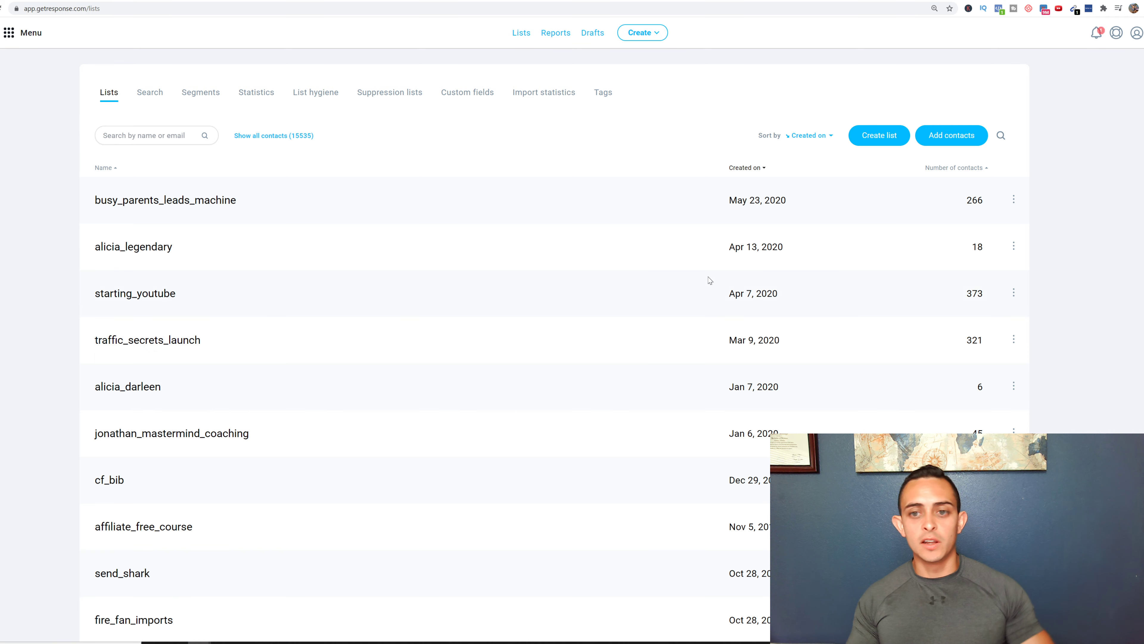
- Start a new contact list named example_list and try to create it
{"action": "scroll", "coordinate": [709, 280], "scroll_direction": "down", "scroll_amount": 2}
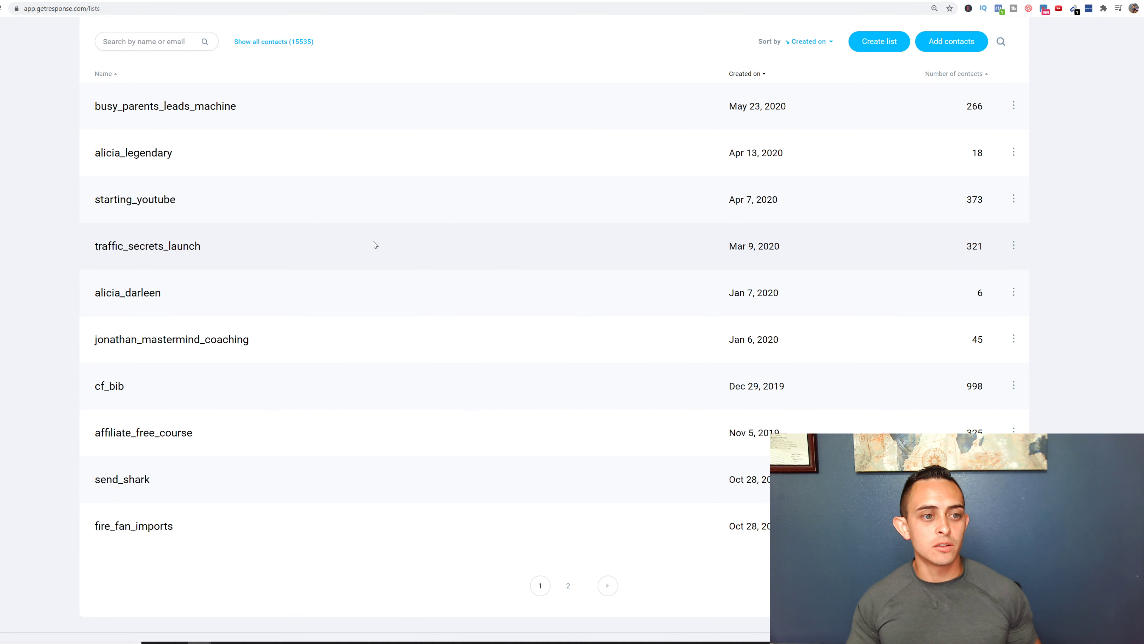
{"action": "scroll", "coordinate": [509, 354], "scroll_direction": "up", "scroll_amount": 1}
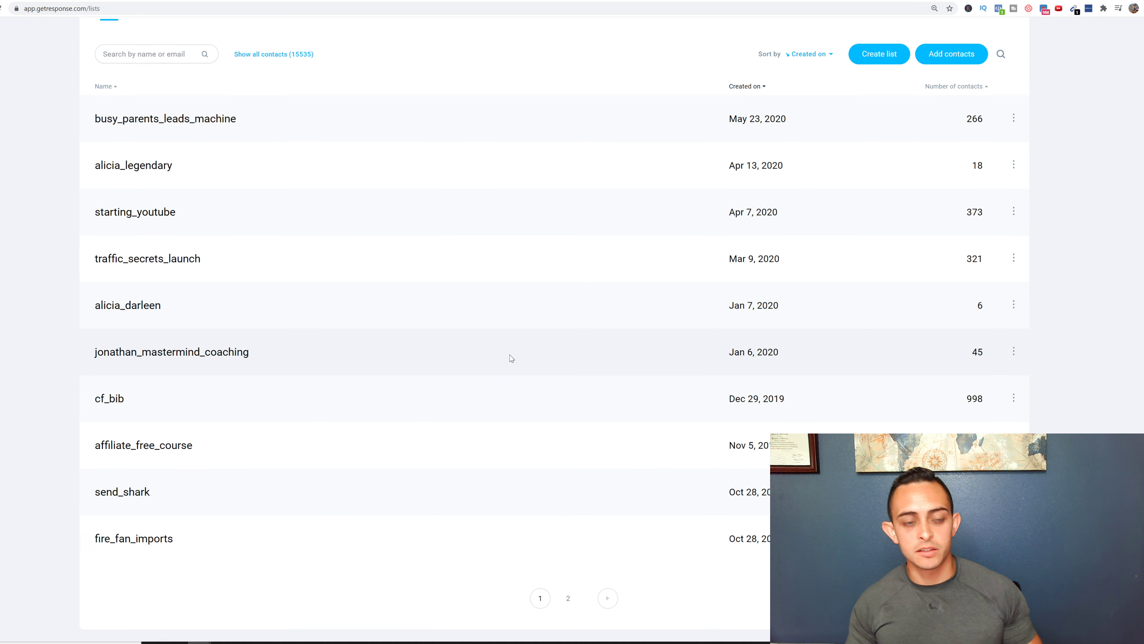
{"action": "scroll", "coordinate": [513, 361], "scroll_direction": "up", "scroll_amount": 2}
{"action": "scroll", "coordinate": [847, 359], "scroll_direction": "down", "scroll_amount": 3}
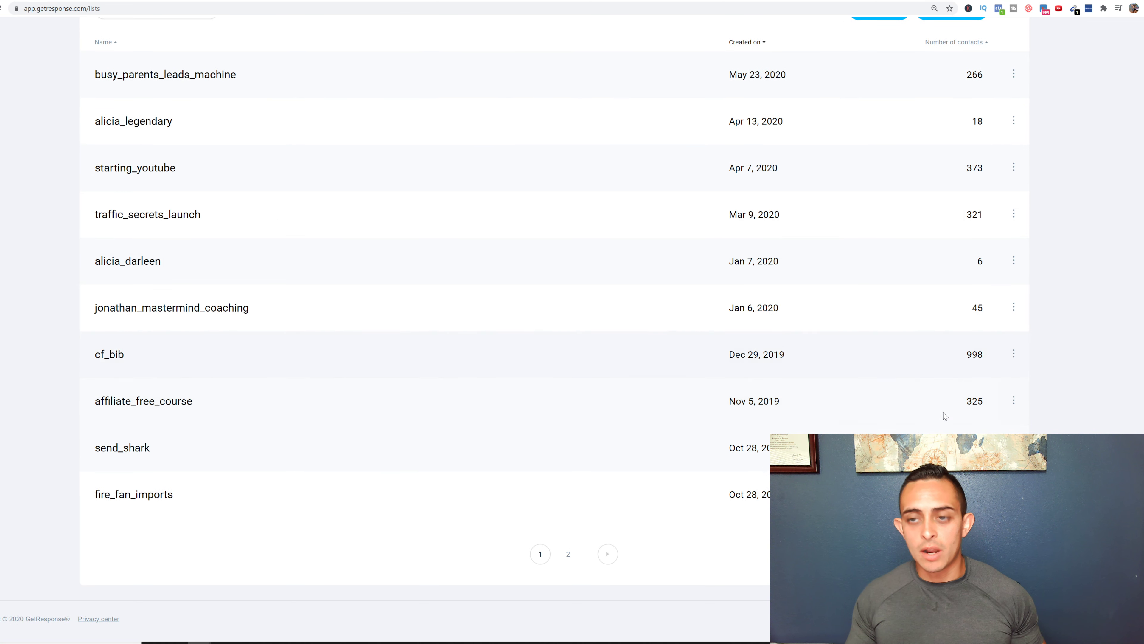
{"action": "scroll", "coordinate": [944, 413], "scroll_direction": "up", "scroll_amount": 3}
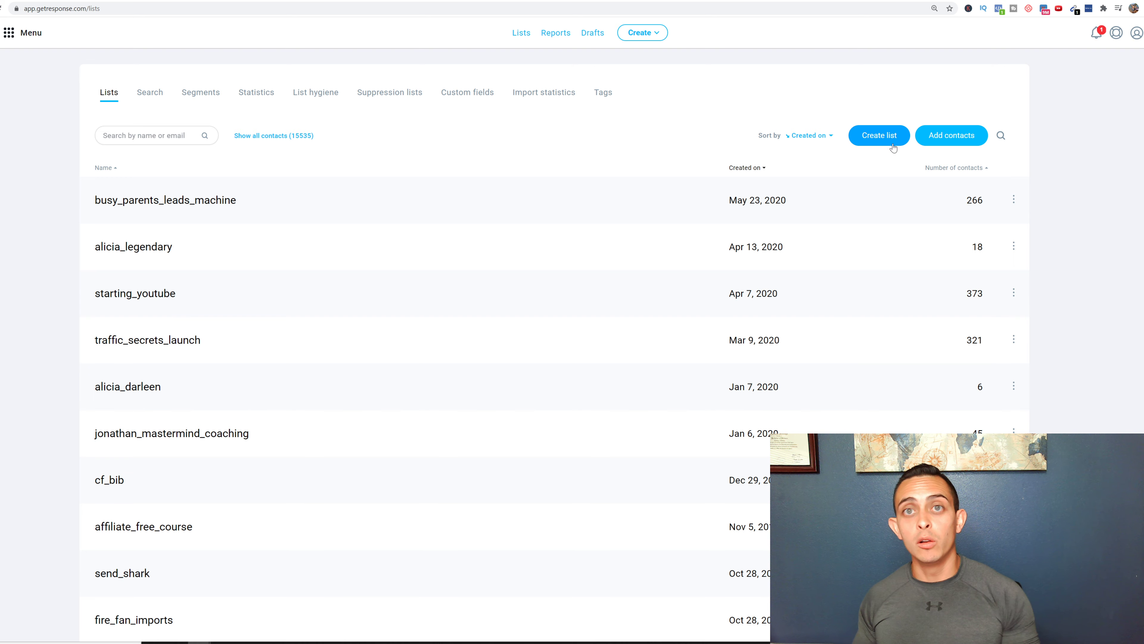
{"action": "left_click", "coordinate": [879, 135]}
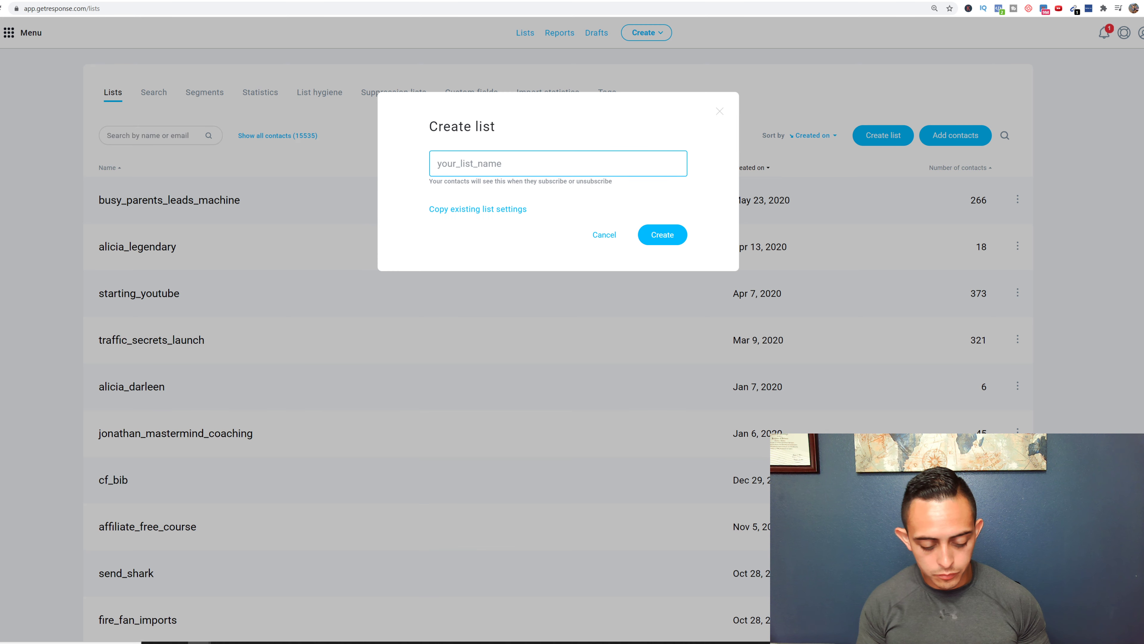
{"action": "type", "text": "exampl"}
{"action": "key", "text": "BackSpace"}
{"action": "key", "text": "BackSpace"}
{"action": "key", "text": "BackSpace"}
{"action": "key", "text": "BackSpace"}
{"action": "type", "text": "amok"}
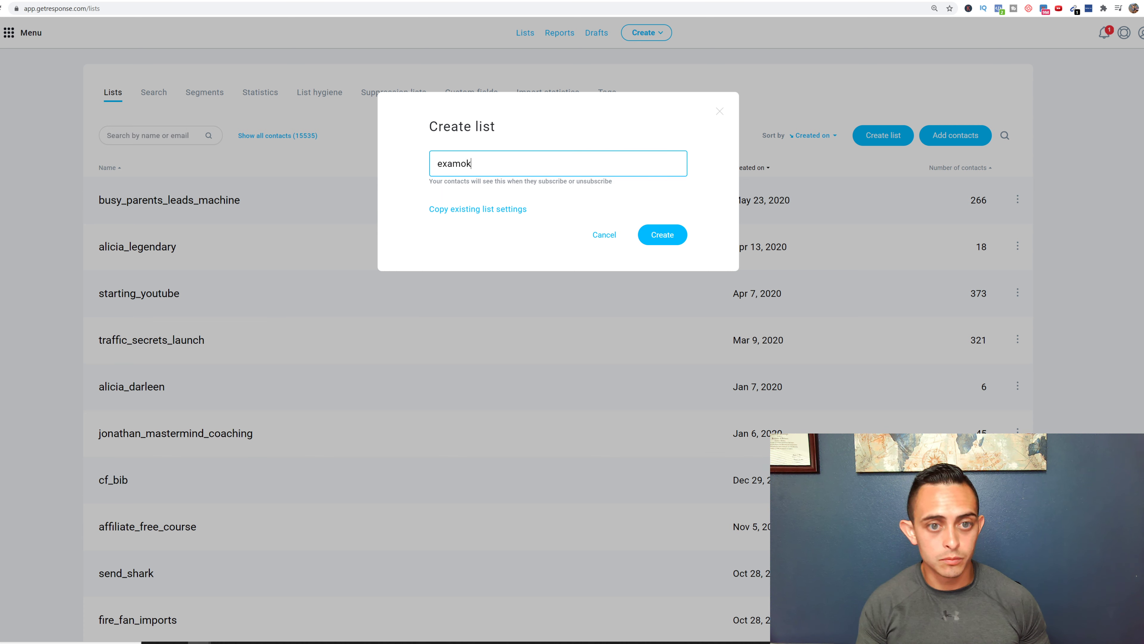
{"action": "key", "text": "BackSpace"}
{"action": "key", "text": "BackSpace"}
{"action": "type", "text": "ple"}
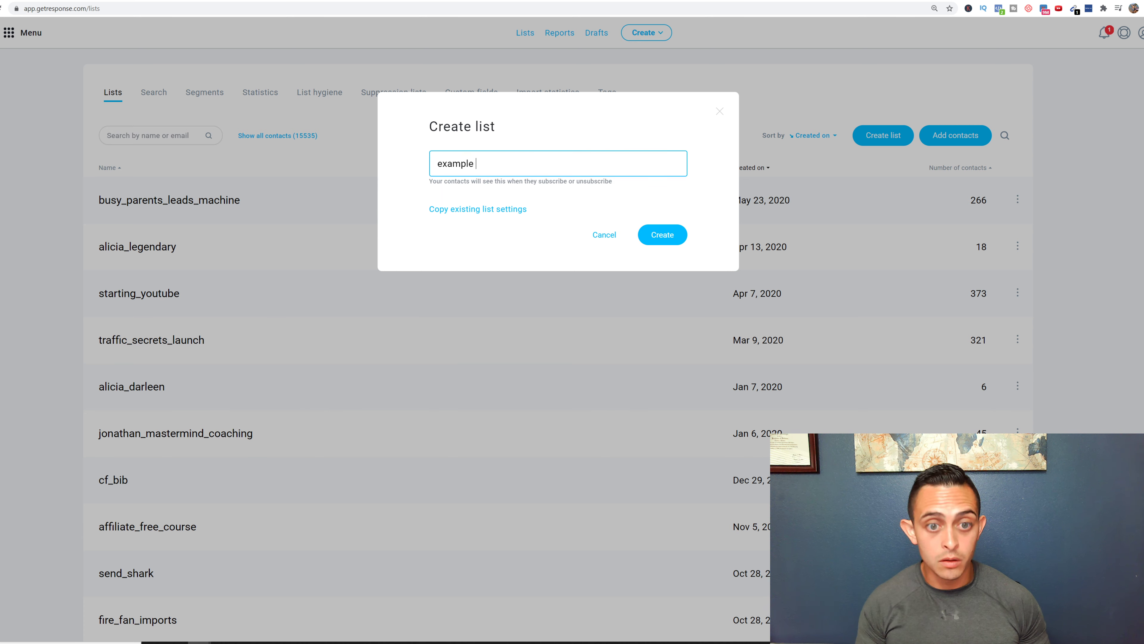
{"action": "key", "text": "BackSpace"}
{"action": "type", "text": "_lo"}
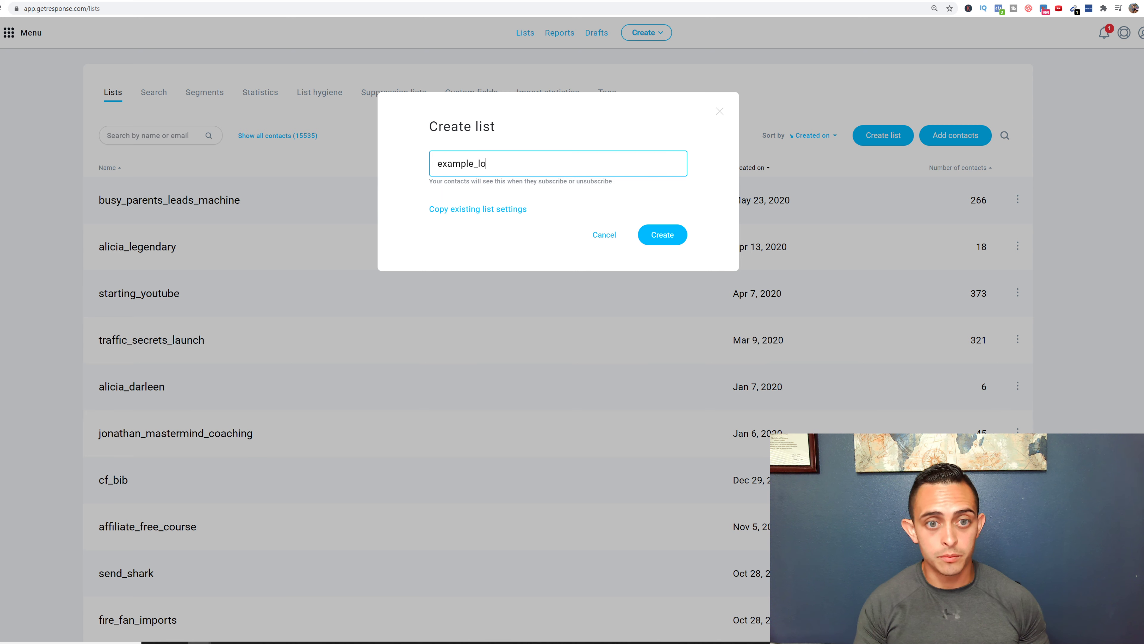
{"action": "key", "text": "BackSpace"}
{"action": "key", "text": "BackSpace"}
{"action": "type", "text": "list"}
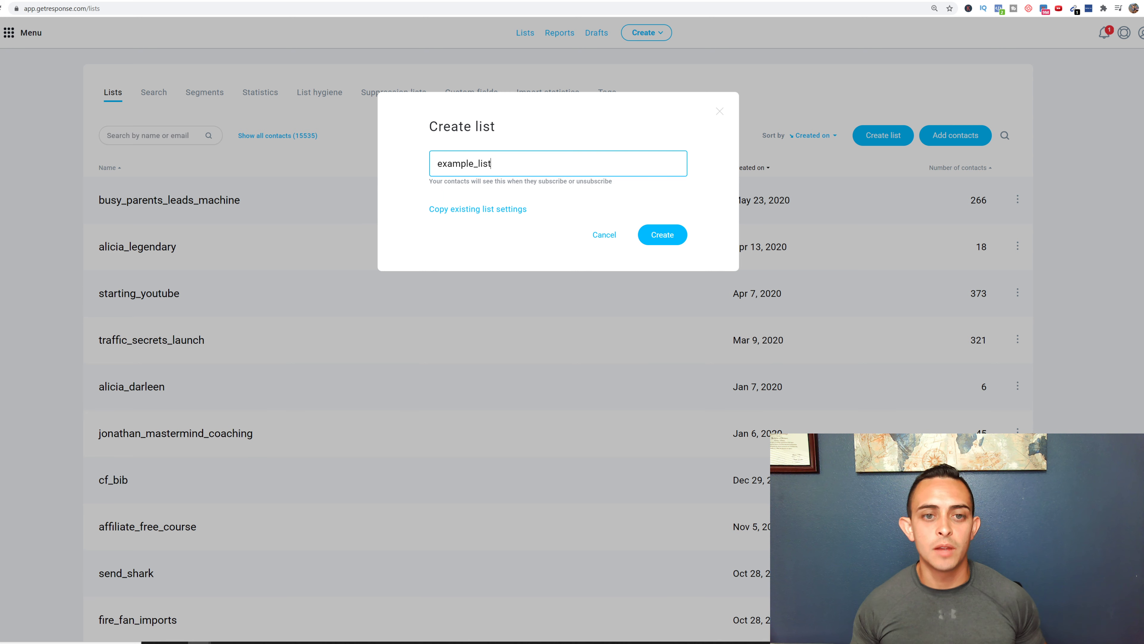
{"action": "left_click", "coordinate": [670, 236]}
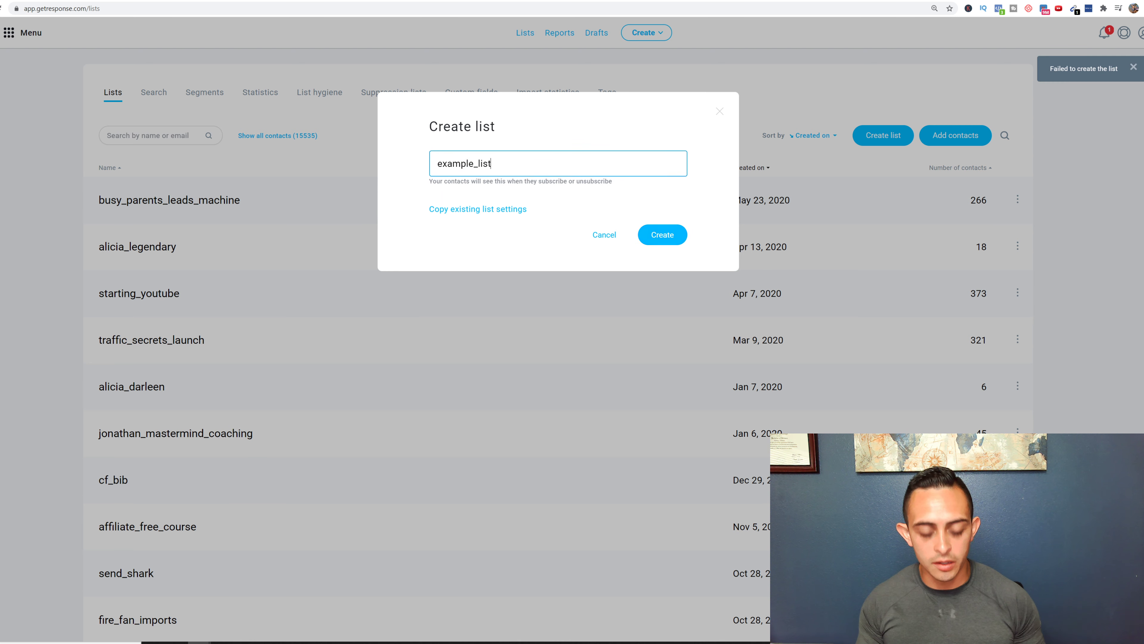
- Change the list name to example_list123 and create the list
{"action": "type", "text": "123"}
{"action": "left_click", "coordinate": [680, 233]}
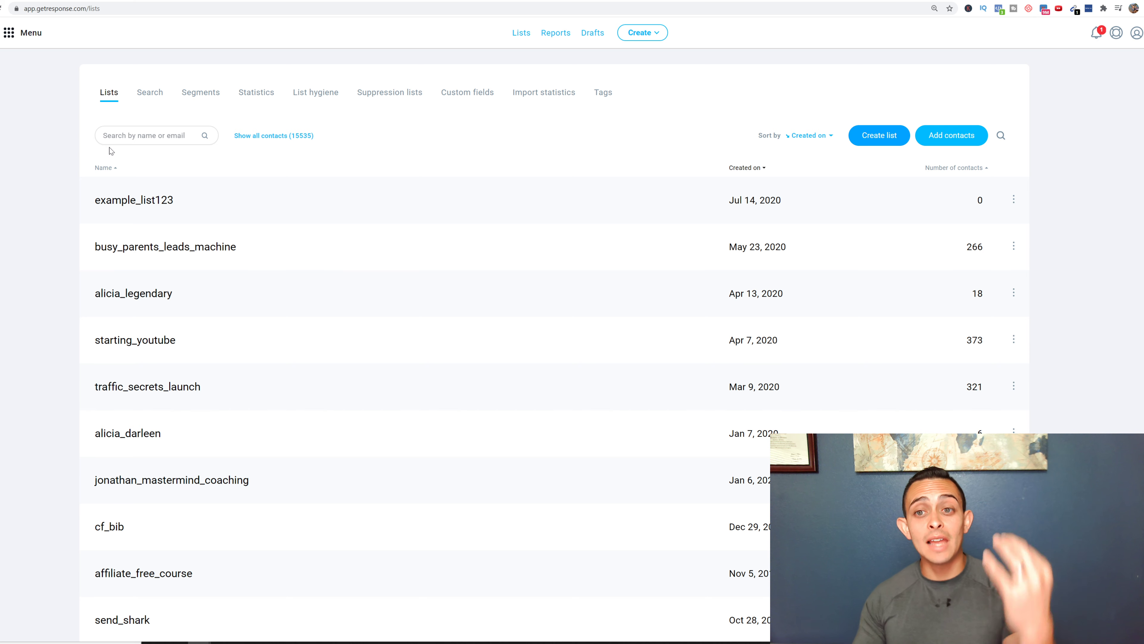
{"action": "left_click", "coordinate": [36, 38]}
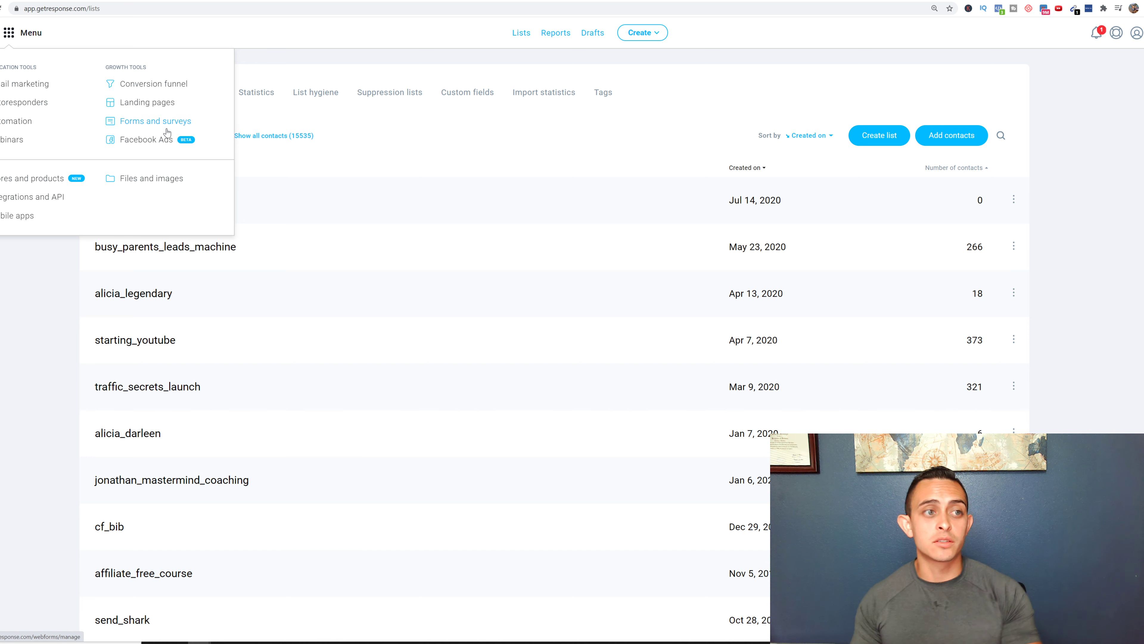
- Start a new GetResponse landing page, then view the ClickFunnels YouTube Blueprint funnel steps
{"action": "left_click", "coordinate": [154, 110]}
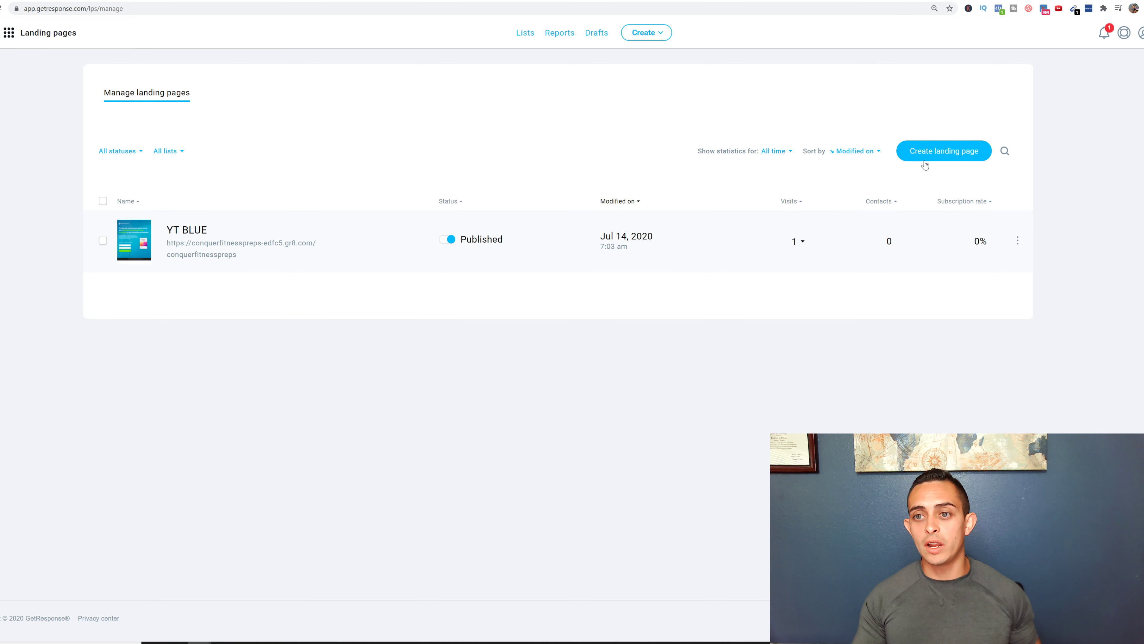
{"action": "left_click", "coordinate": [945, 153]}
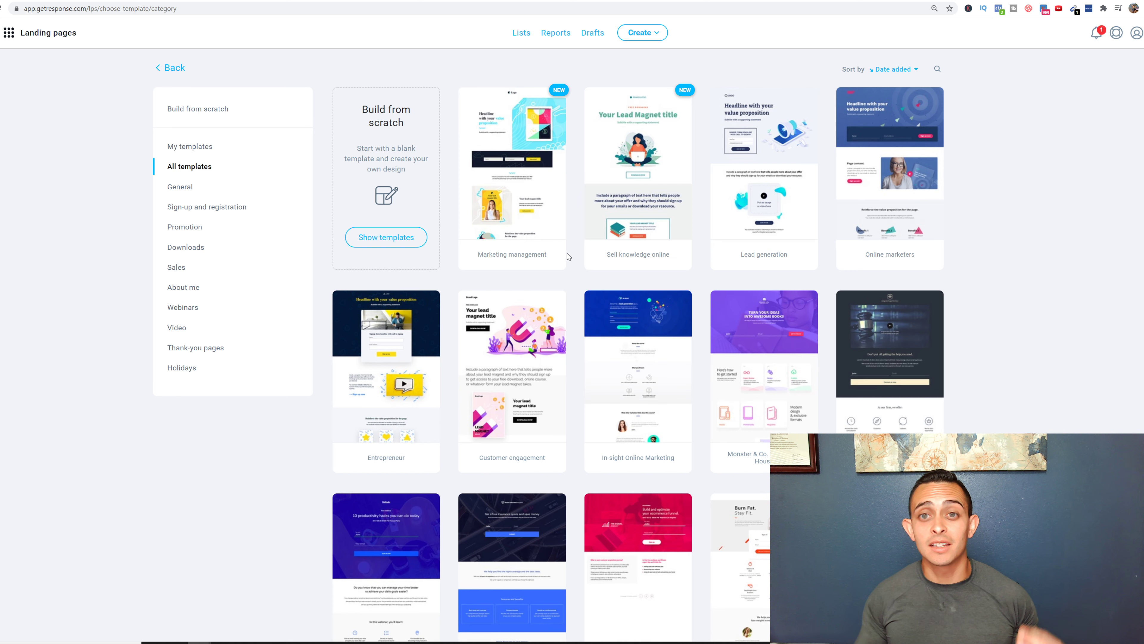
{"action": "left_click", "coordinate": [599, 1]}
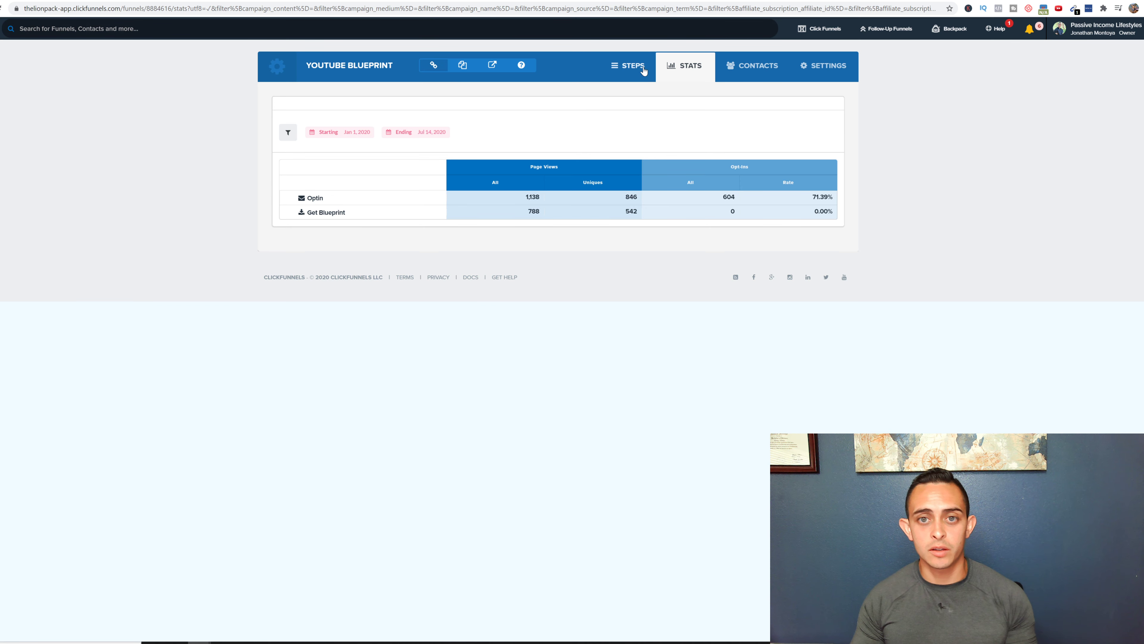
{"action": "left_click", "coordinate": [636, 75]}
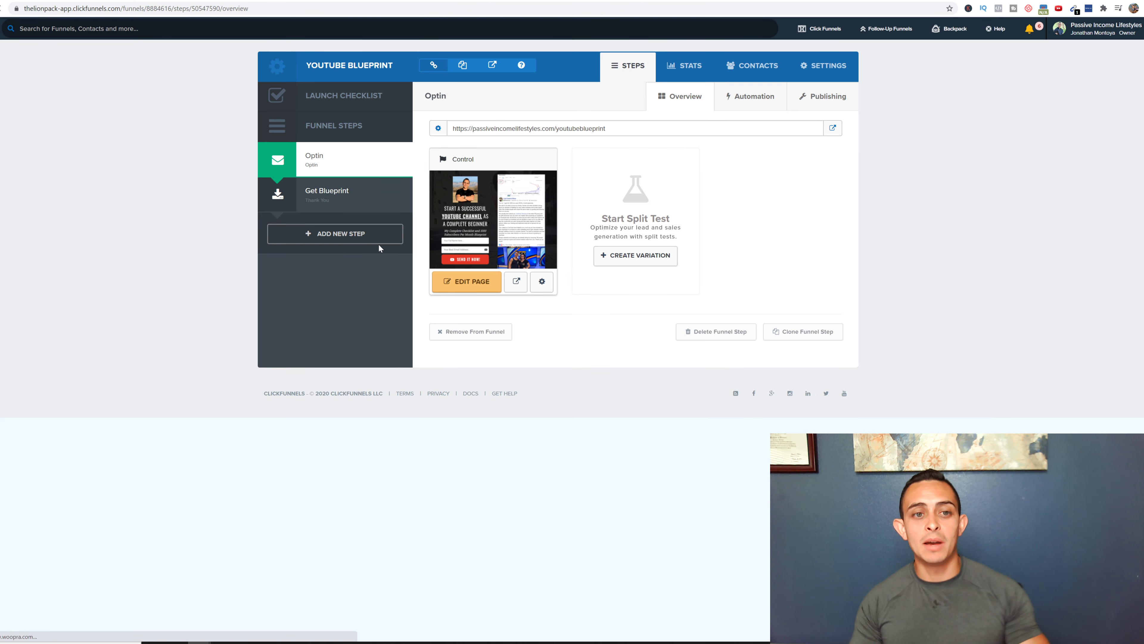
- Preview the Optin page in the ClickFunnels editor, then return to GetResponse's template gallery
{"action": "left_click", "coordinate": [470, 291]}
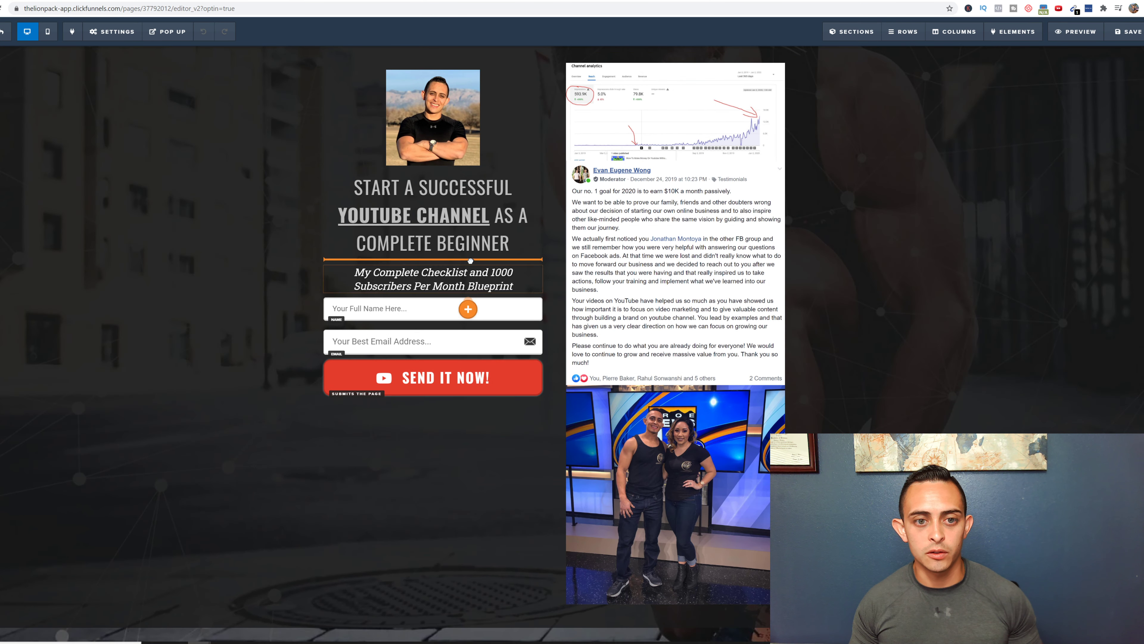
{"action": "left_click", "coordinate": [5, 42]}
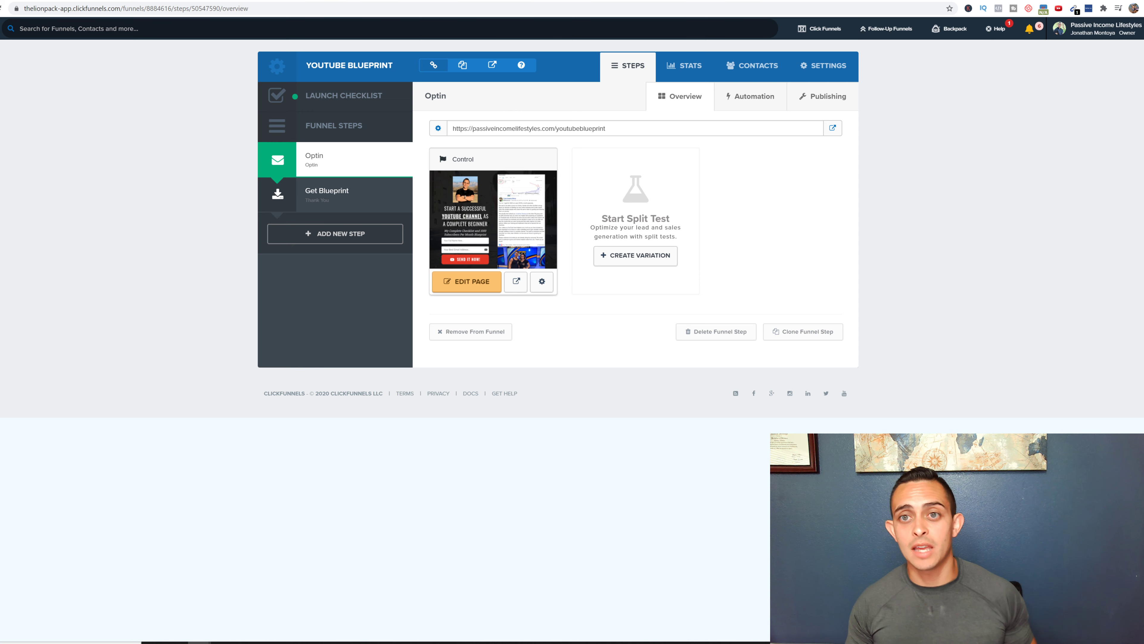
{"action": "left_click", "coordinate": [759, 1]}
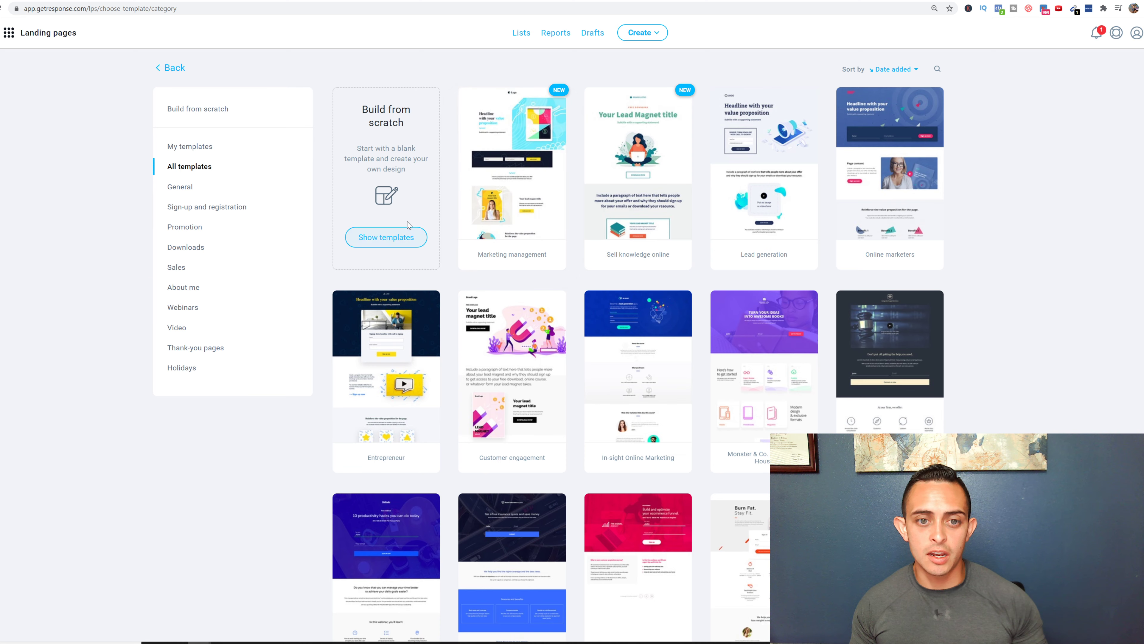
- Start a landing page named 'free youtube blueprint' from the Downloads category's E-business Tips template
{"action": "scroll", "coordinate": [883, 190], "scroll_direction": "down", "scroll_amount": 1}
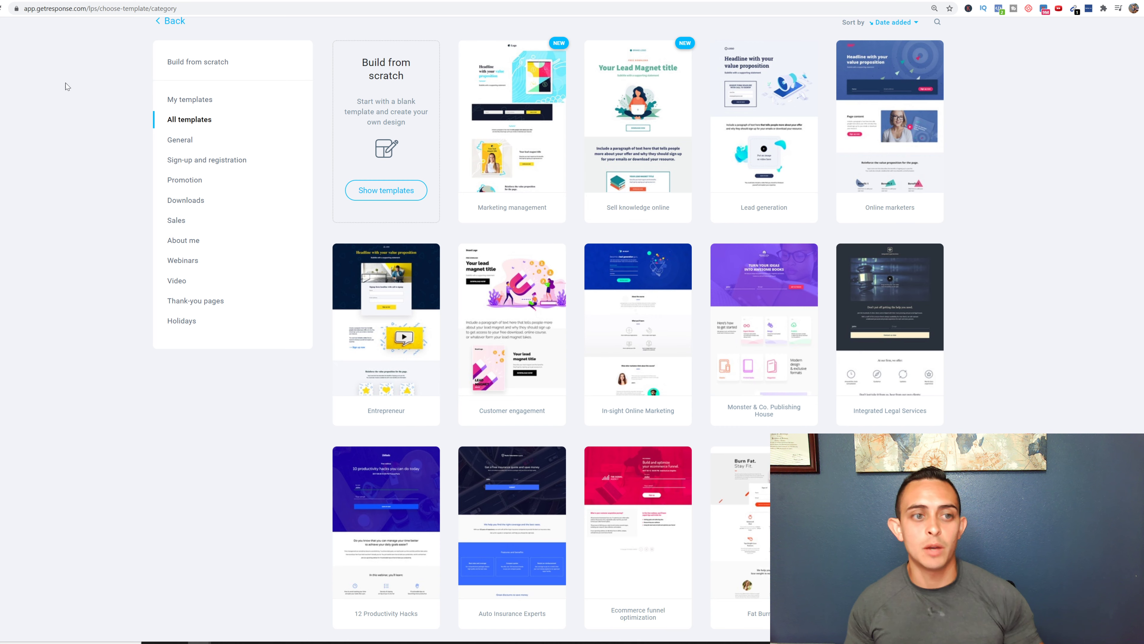
{"action": "left_click", "coordinate": [246, 196]}
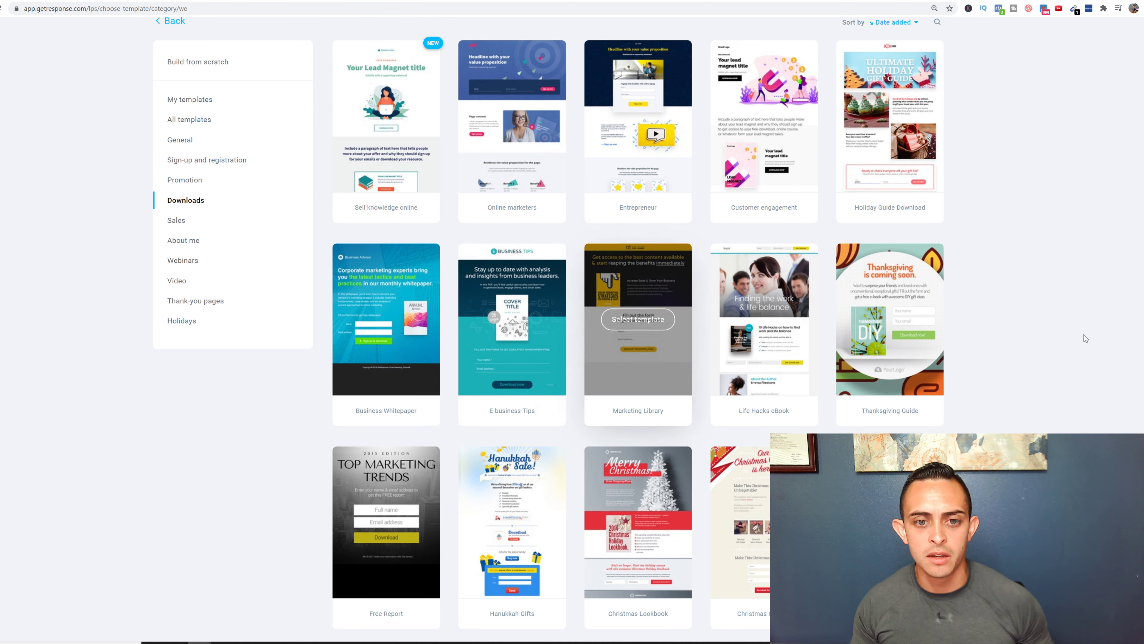
{"action": "scroll", "coordinate": [1010, 365], "scroll_direction": "down", "scroll_amount": 2}
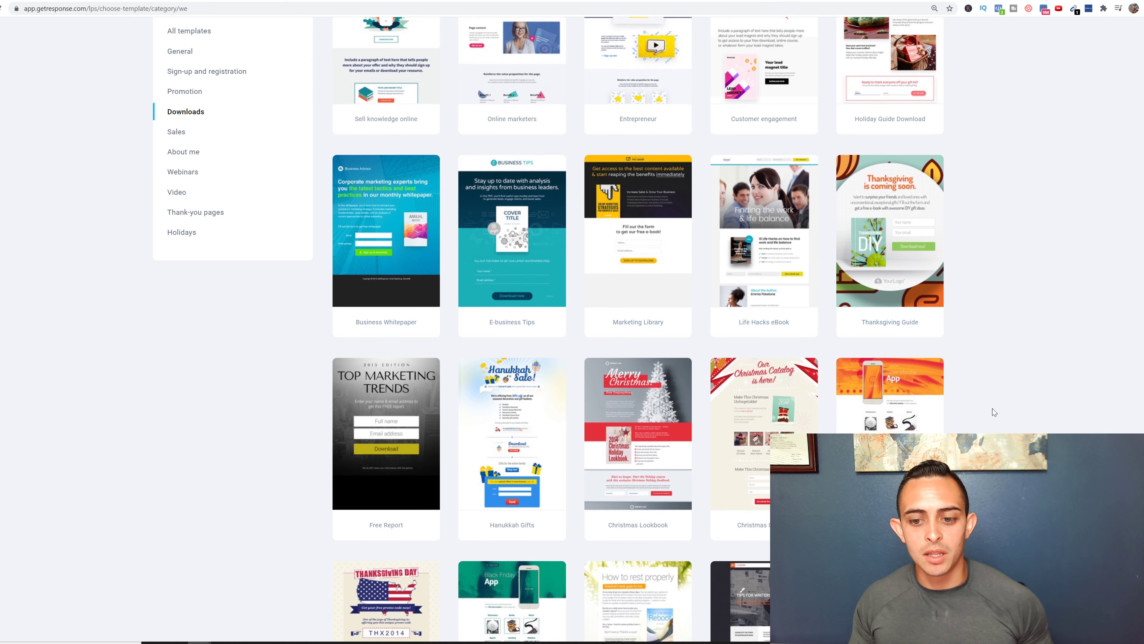
{"action": "mouse_move", "coordinate": [503, 217]}
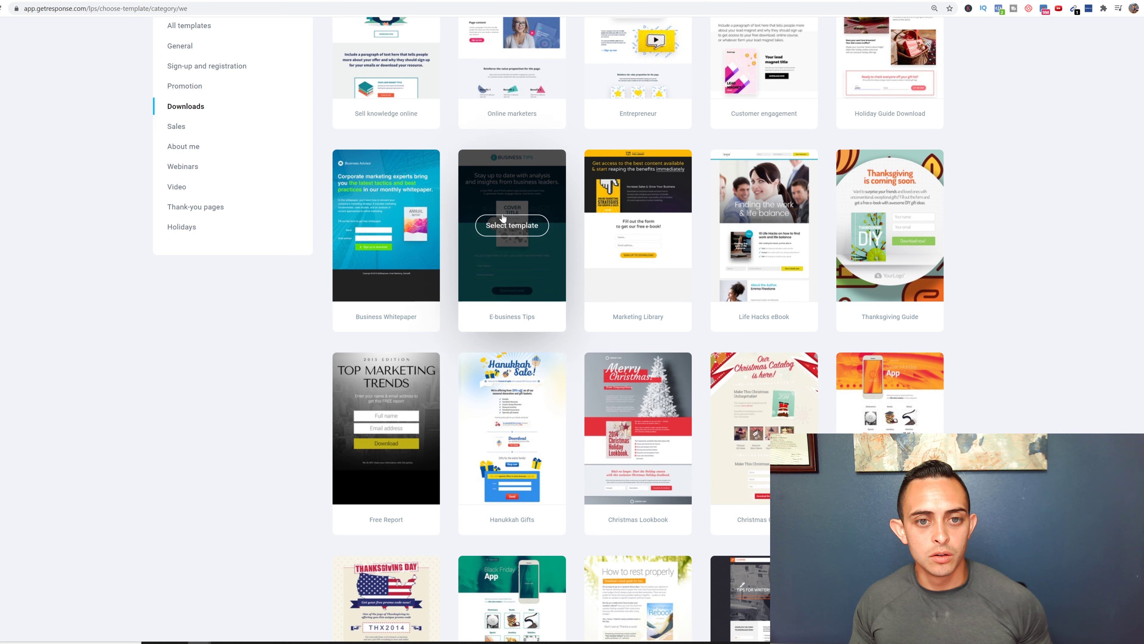
{"action": "left_click", "coordinate": [512, 225]}
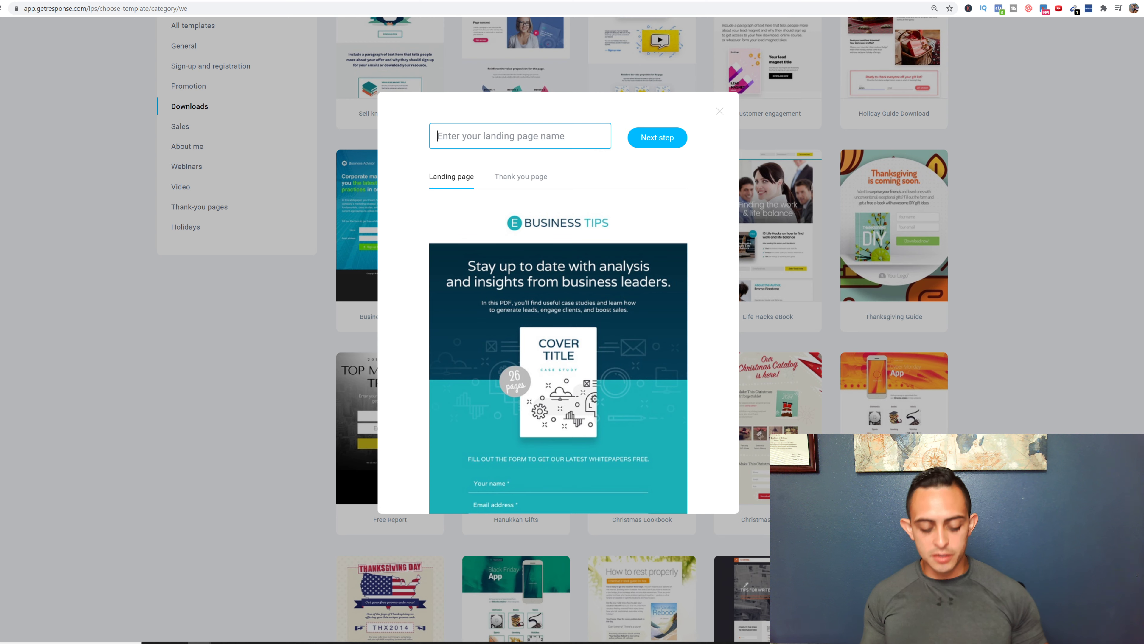
{"action": "type", "text": "free"}
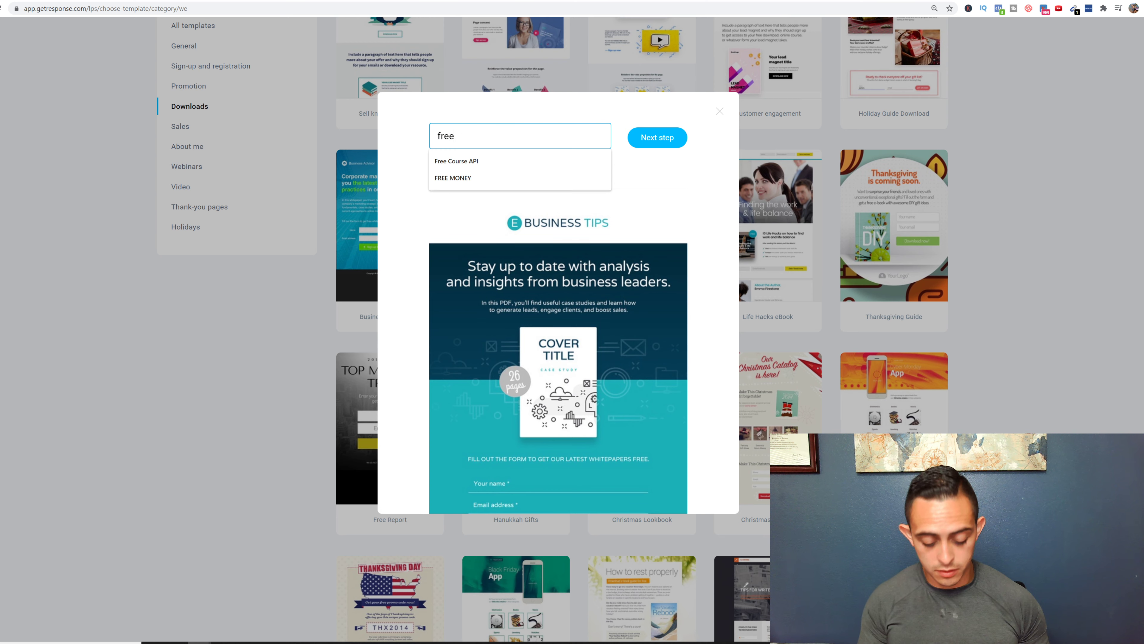
{"action": "type", "text": " youtuvb"}
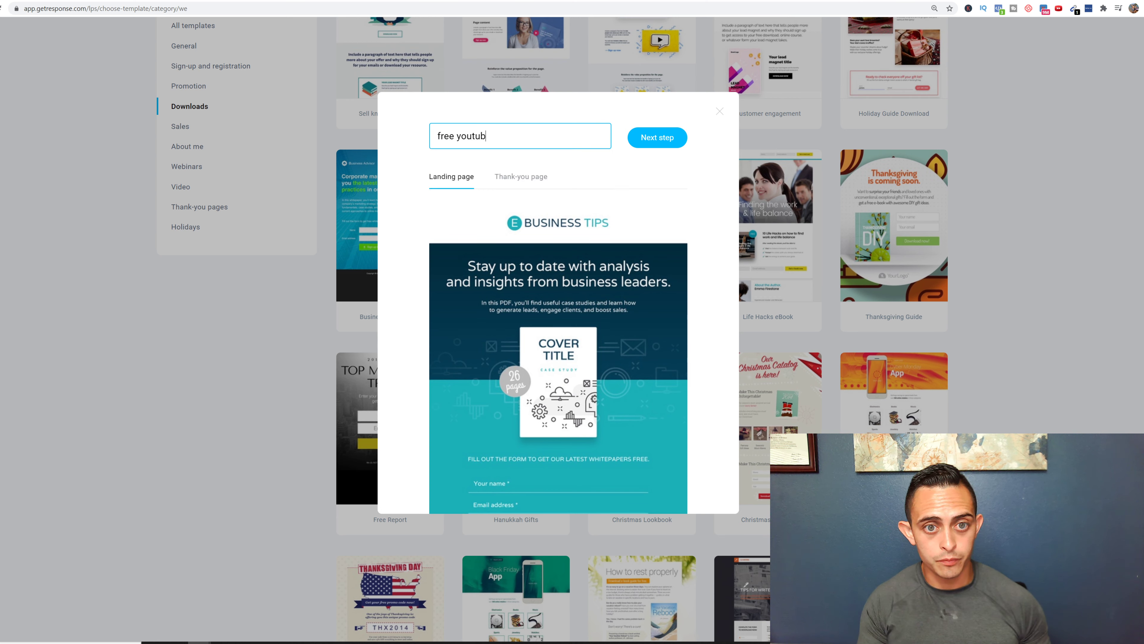
{"action": "type", "text": "be blueprint"}
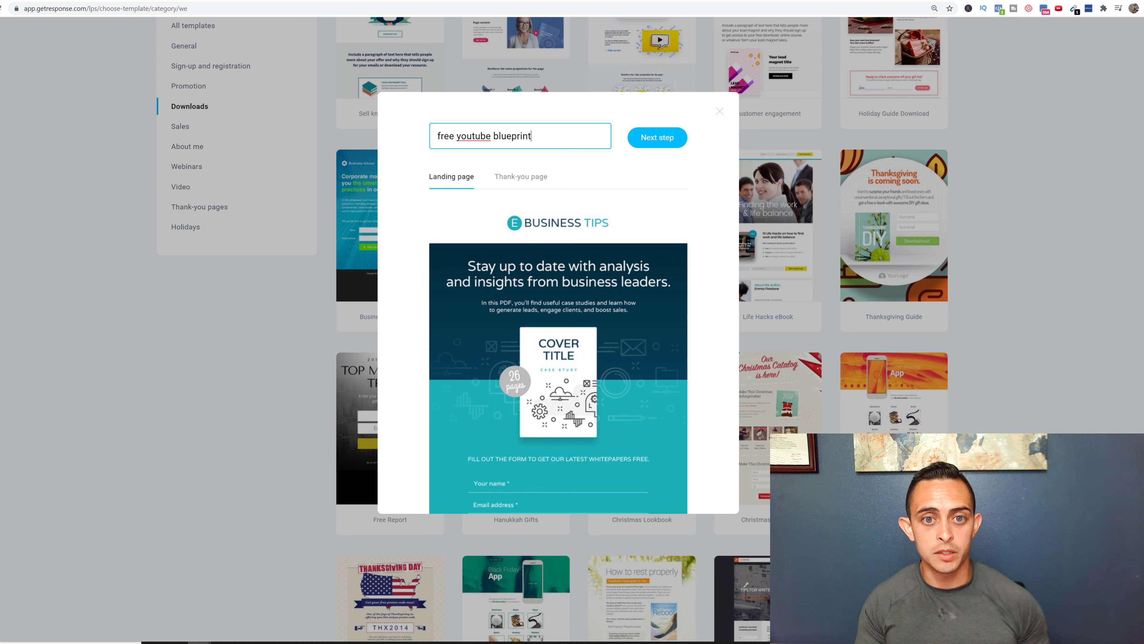
{"action": "left_click", "coordinate": [657, 137]}
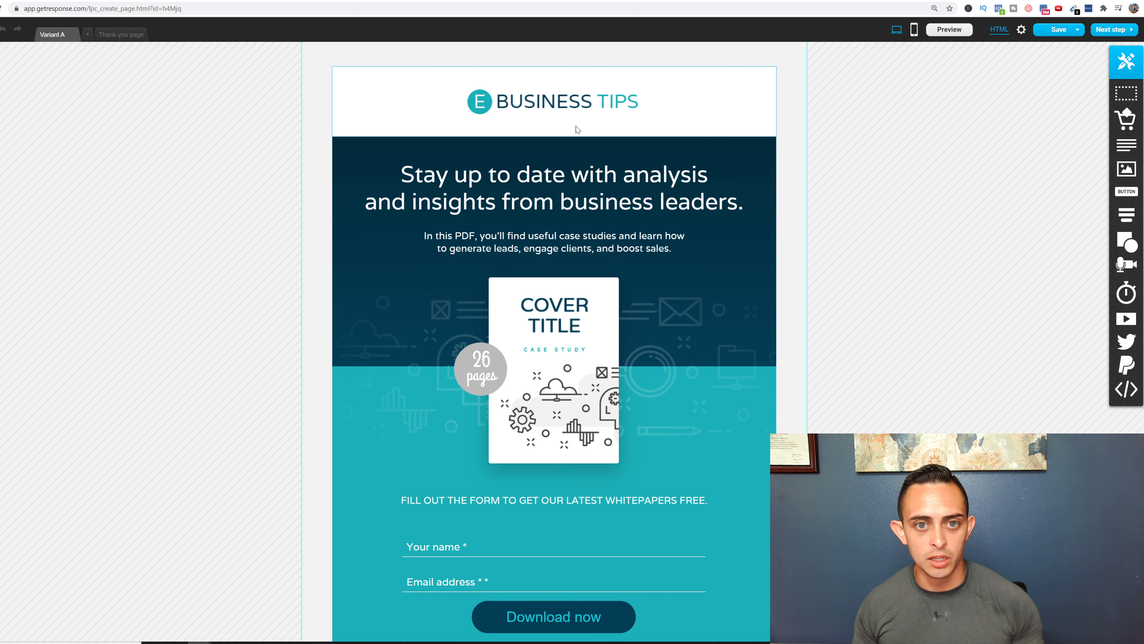
- Replace the page headline with the YouTube channel headline copied from the opt-in page
{"action": "left_click", "coordinate": [572, 105]}
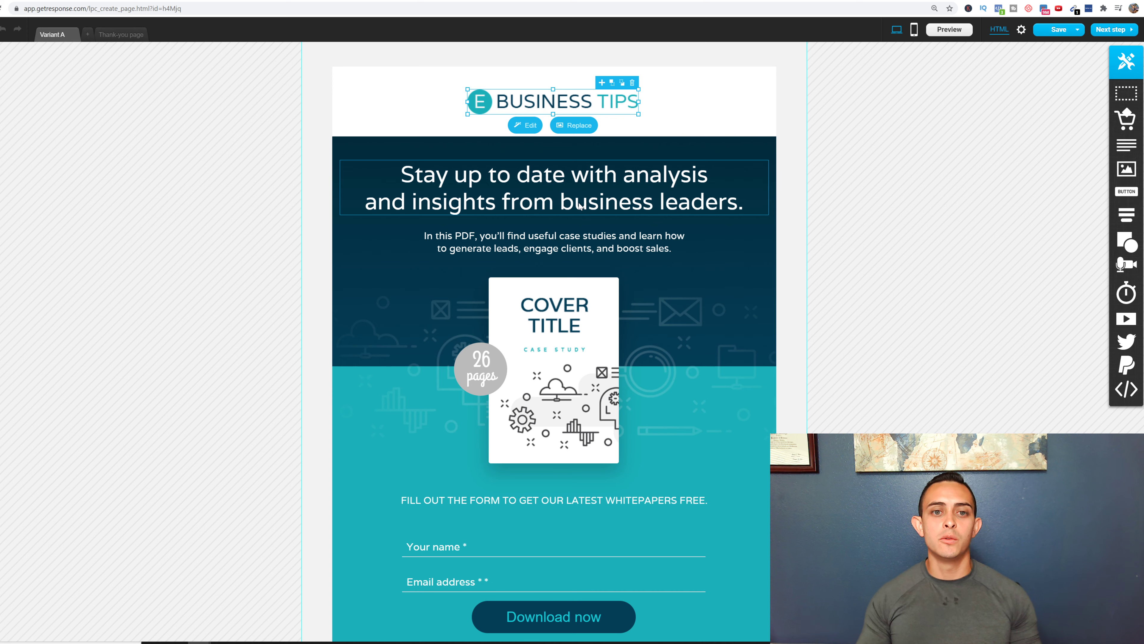
{"action": "left_click", "coordinate": [571, 174]}
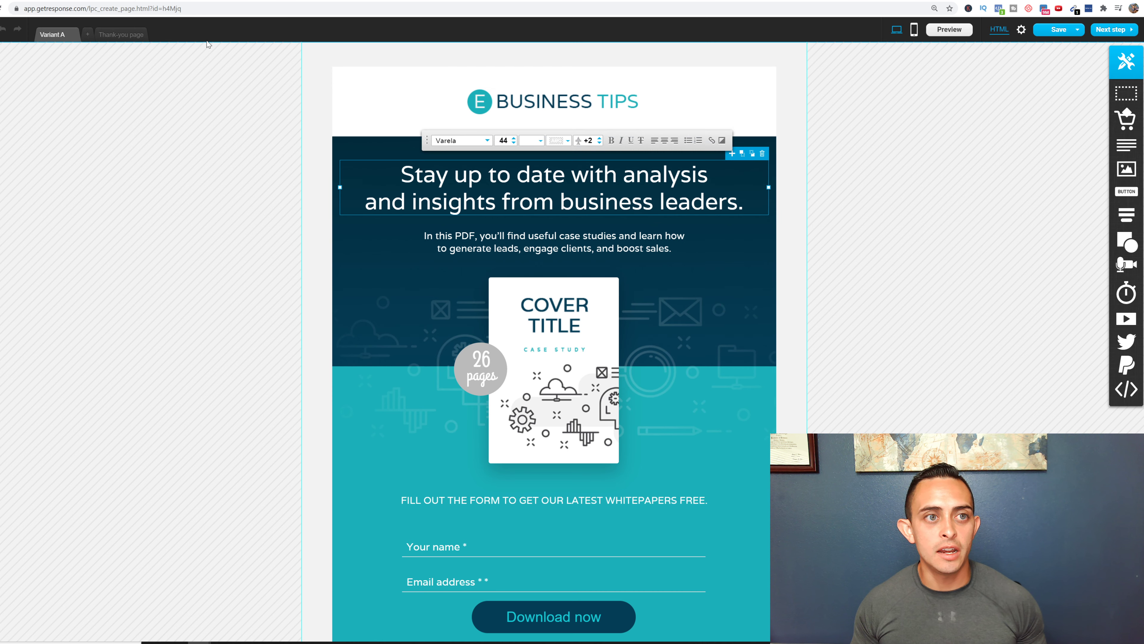
{"action": "left_click", "coordinate": [161, 0]}
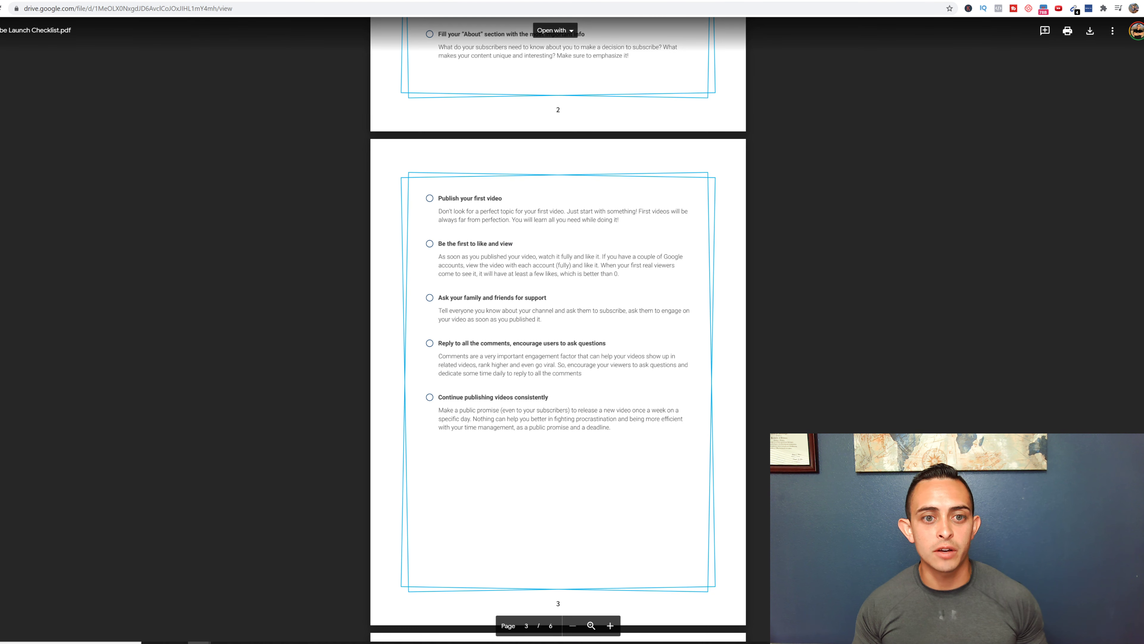
{"action": "scroll", "coordinate": [558, 329], "scroll_direction": "up", "scroll_amount": 6}
{"action": "left_click", "coordinate": [473, 2]}
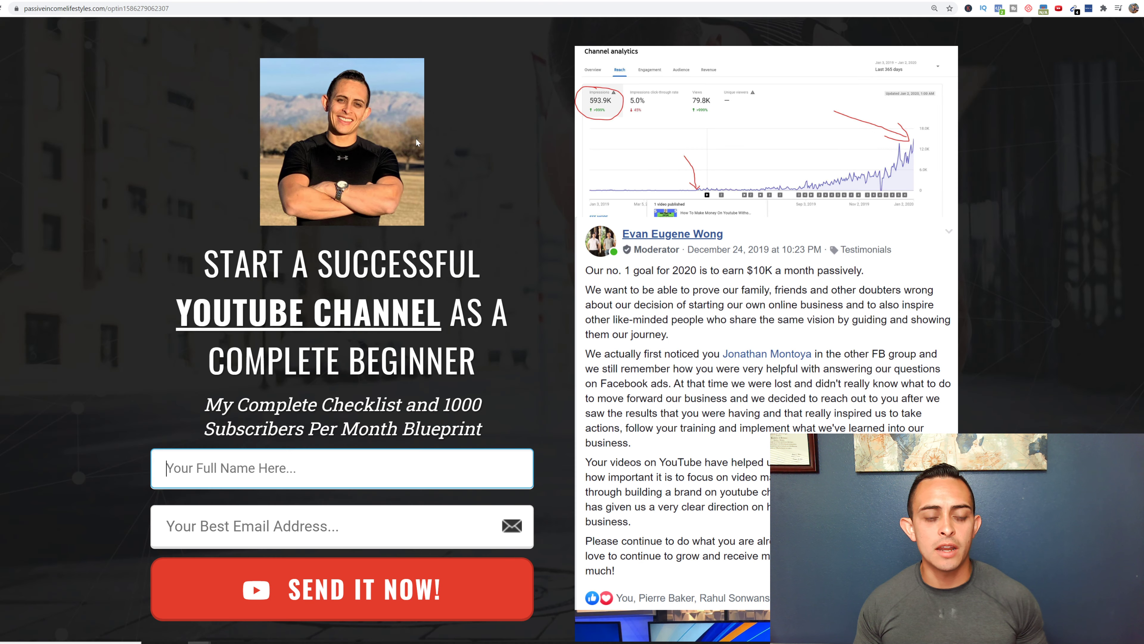
{"action": "left_click_drag", "start_coordinate": [483, 364], "coordinate": [530, 183]}
{"action": "key", "text": "ctrl+c"}
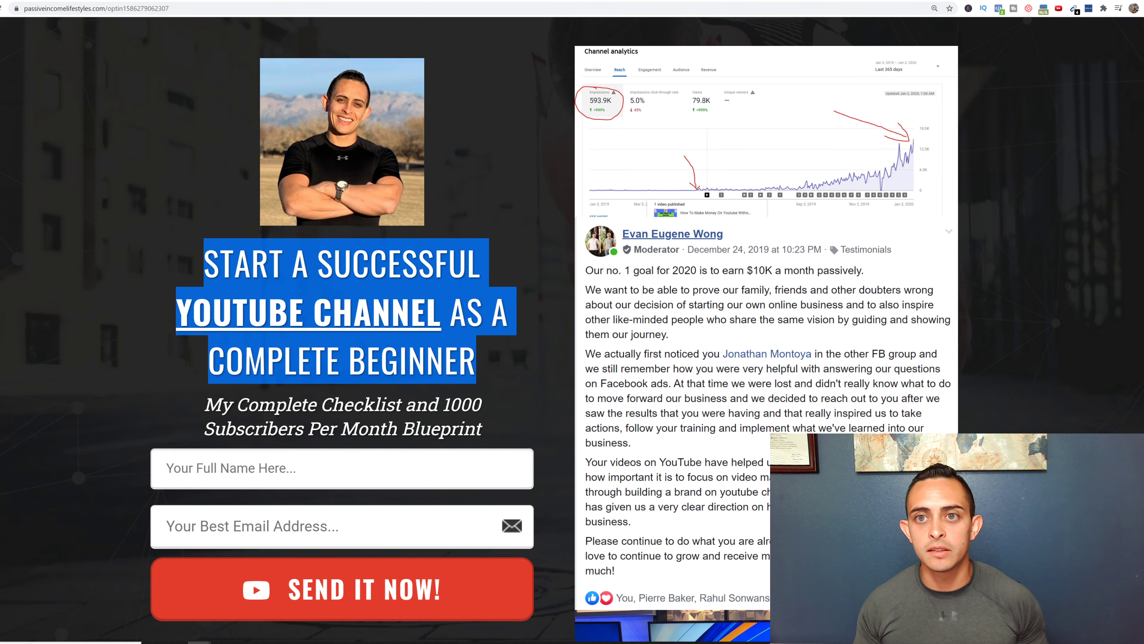
{"action": "left_click", "coordinate": [369, 1]}
{"action": "left_click", "coordinate": [315, 1]}
{"action": "left_click", "coordinate": [261, 1]}
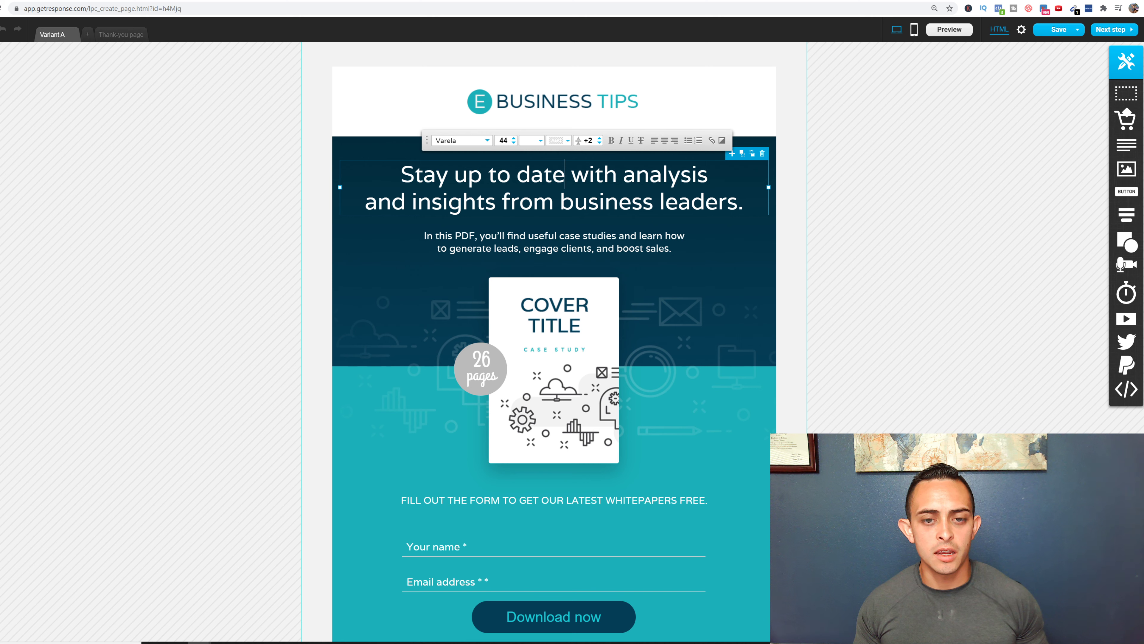
{"action": "key", "text": "ctrl+a"}
{"action": "key", "text": "ctrl+v"}
- Paste 'My Complete Checklist and 1000 Subscribers Per Month Blueprint' from the opt-in page over the subtitle
{"action": "left_click", "coordinate": [651, 347]}
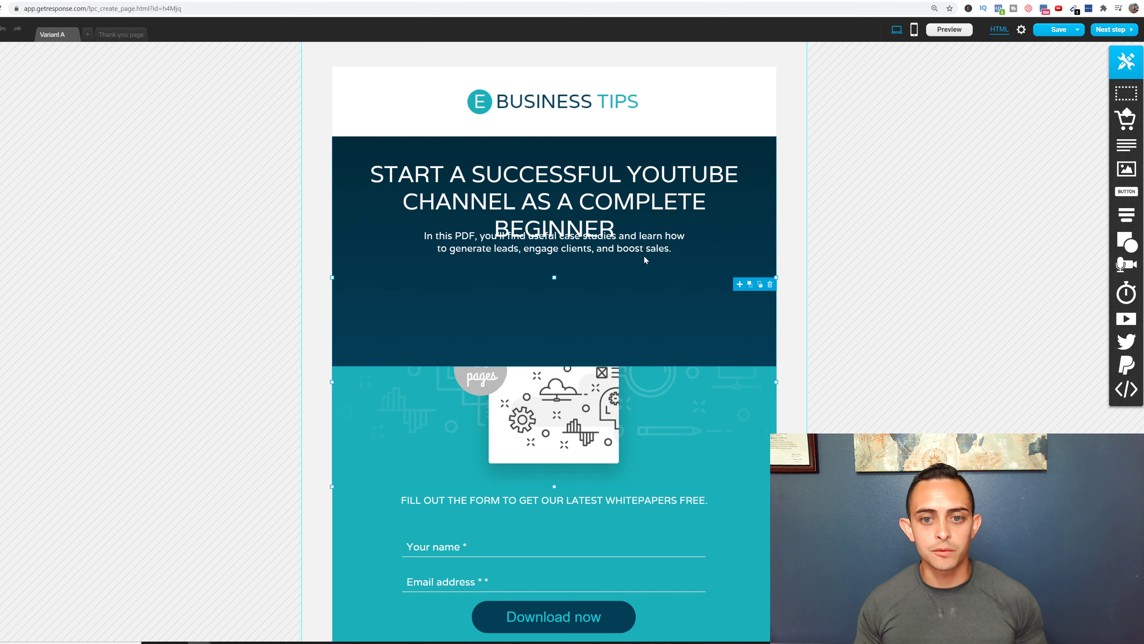
{"action": "left_click", "coordinate": [653, 248]}
{"action": "left_click_drag", "start_coordinate": [686, 249], "coordinate": [687, 275]}
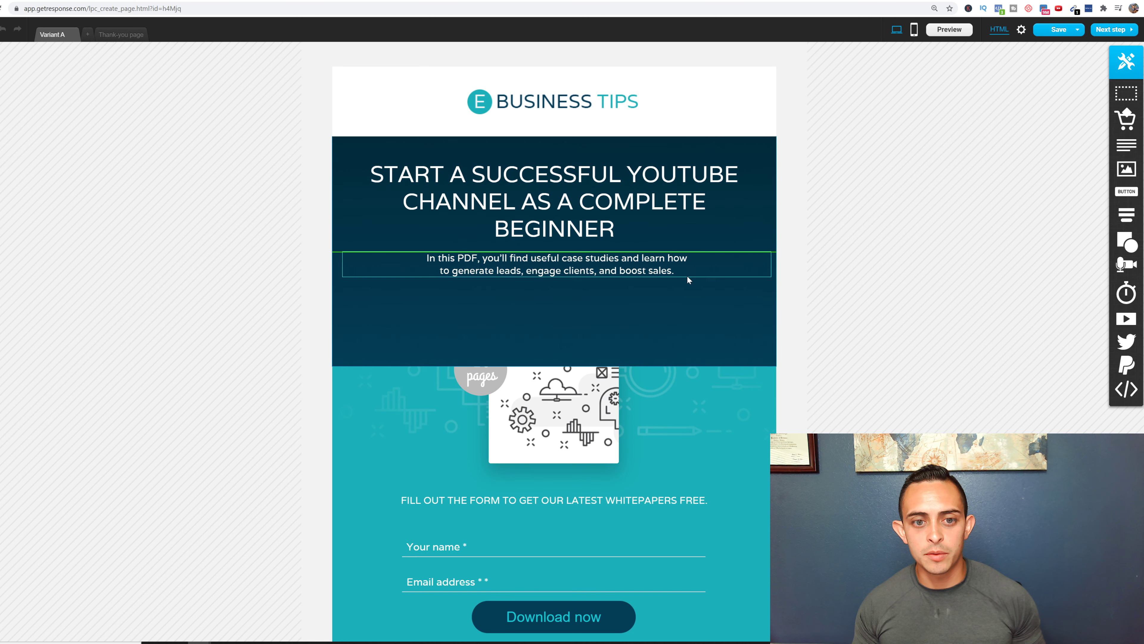
{"action": "left_click", "coordinate": [416, 1]}
{"action": "left_click", "coordinate": [503, 432]}
{"action": "left_click_drag", "start_coordinate": [503, 432], "coordinate": [202, 400]}
{"action": "key", "text": "ctrl+c"}
{"action": "left_click", "coordinate": [840, 2]}
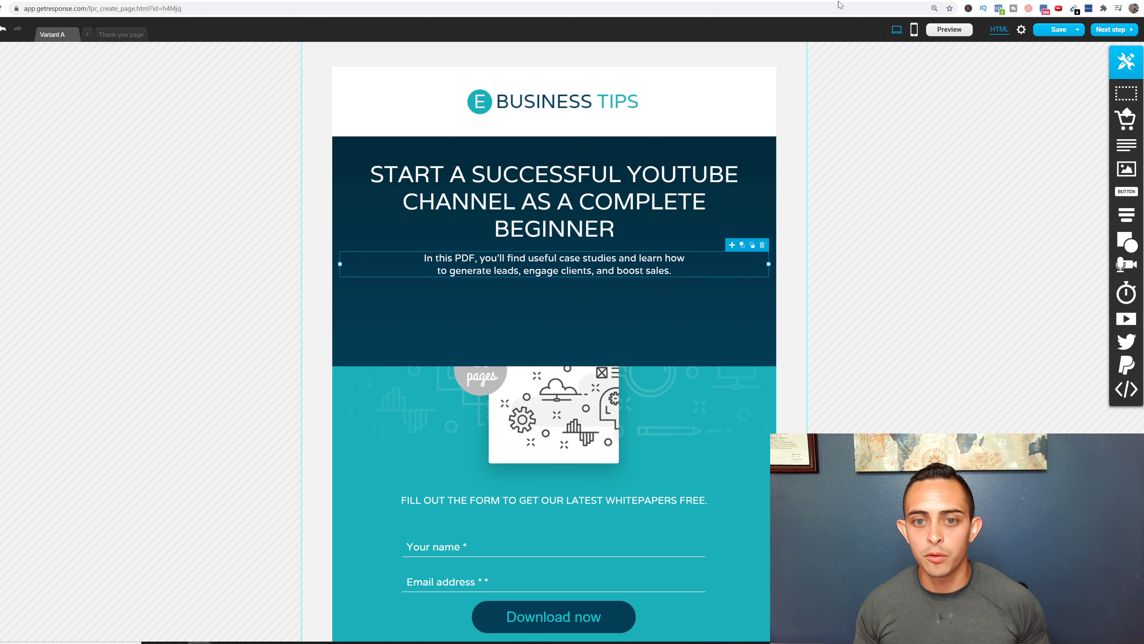
{"action": "double_click", "coordinate": [738, 268]}
{"action": "key", "text": "ctrl+v"}
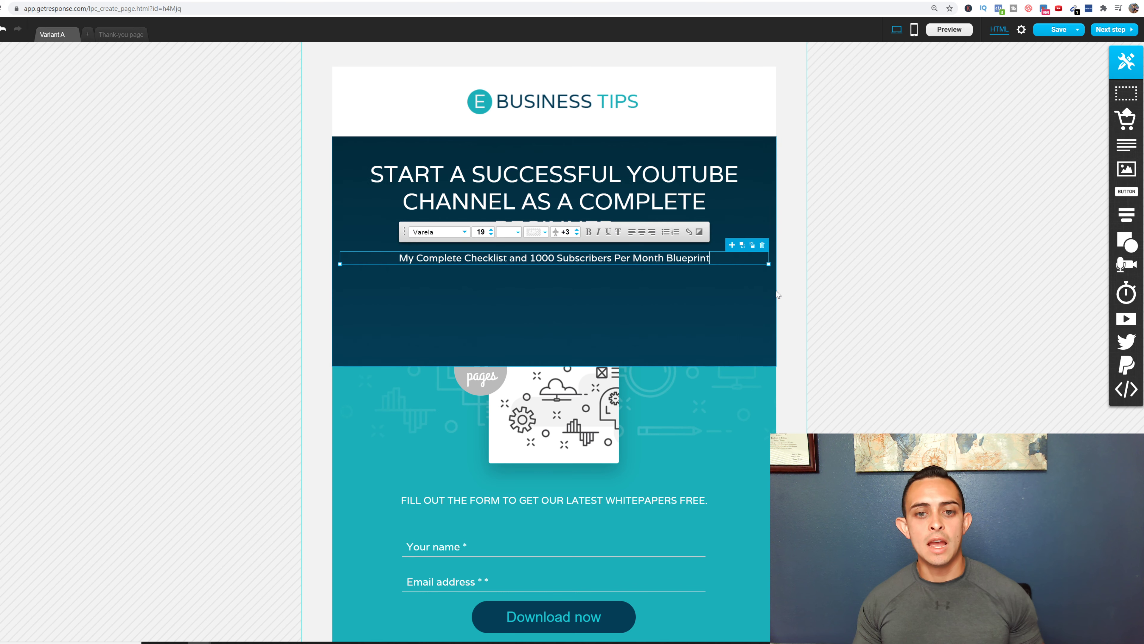
{"action": "left_click", "coordinate": [897, 306]}
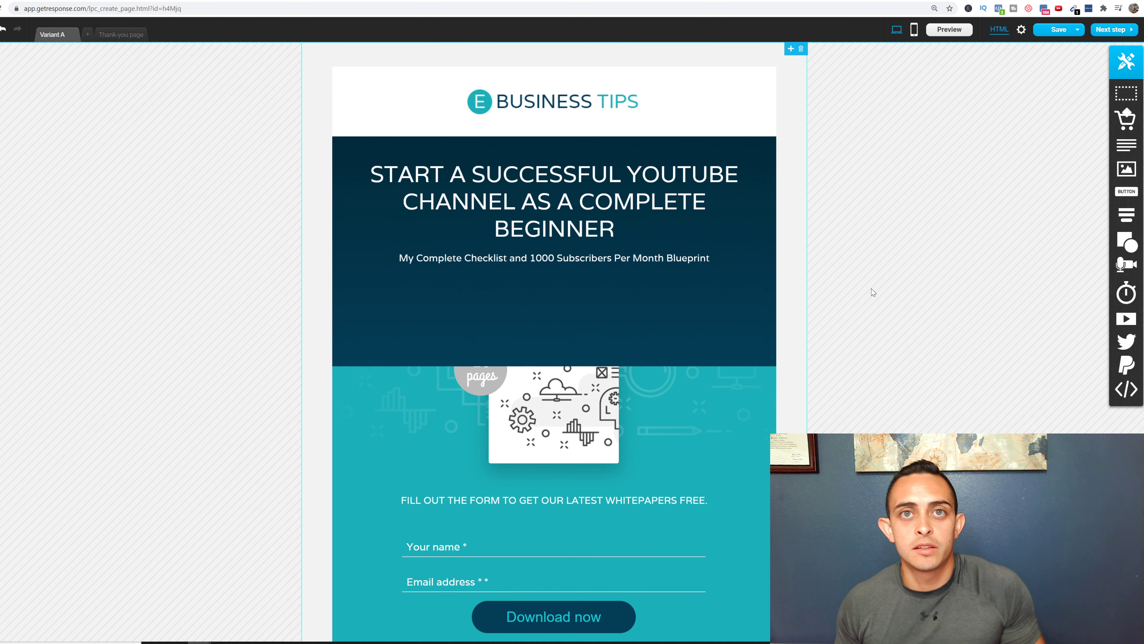
- Check the dark hero section and the E Business Tips logo block
{"action": "scroll", "coordinate": [858, 278], "scroll_direction": "down", "scroll_amount": 3}
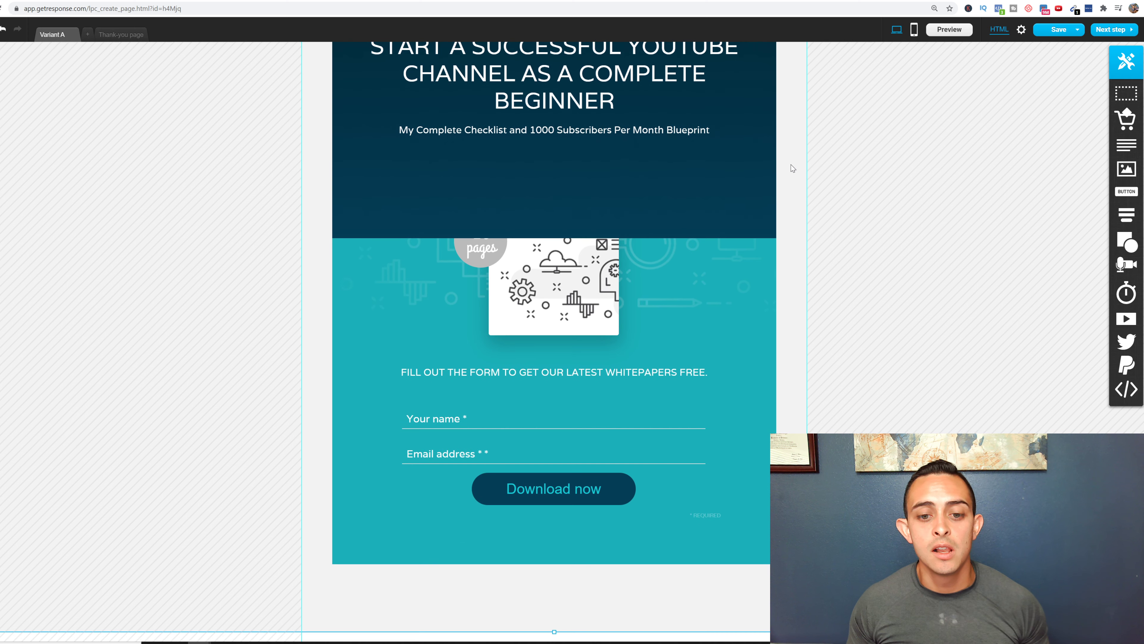
{"action": "left_click", "coordinate": [553, 280]}
{"action": "scroll", "coordinate": [554, 281], "scroll_direction": "up", "scroll_amount": 3}
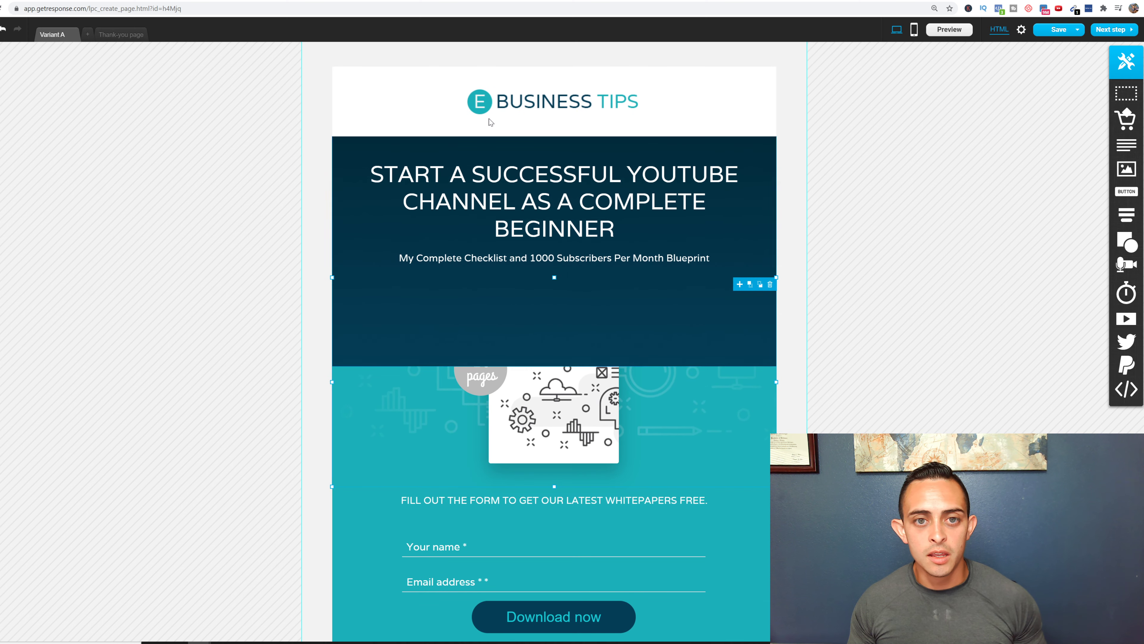
{"action": "left_click", "coordinate": [505, 104]}
{"action": "scroll", "coordinate": [642, 434], "scroll_direction": "down", "scroll_amount": 1}
{"action": "scroll", "coordinate": [643, 433], "scroll_direction": "down", "scroll_amount": 2}
{"action": "left_click", "coordinate": [541, 311]}
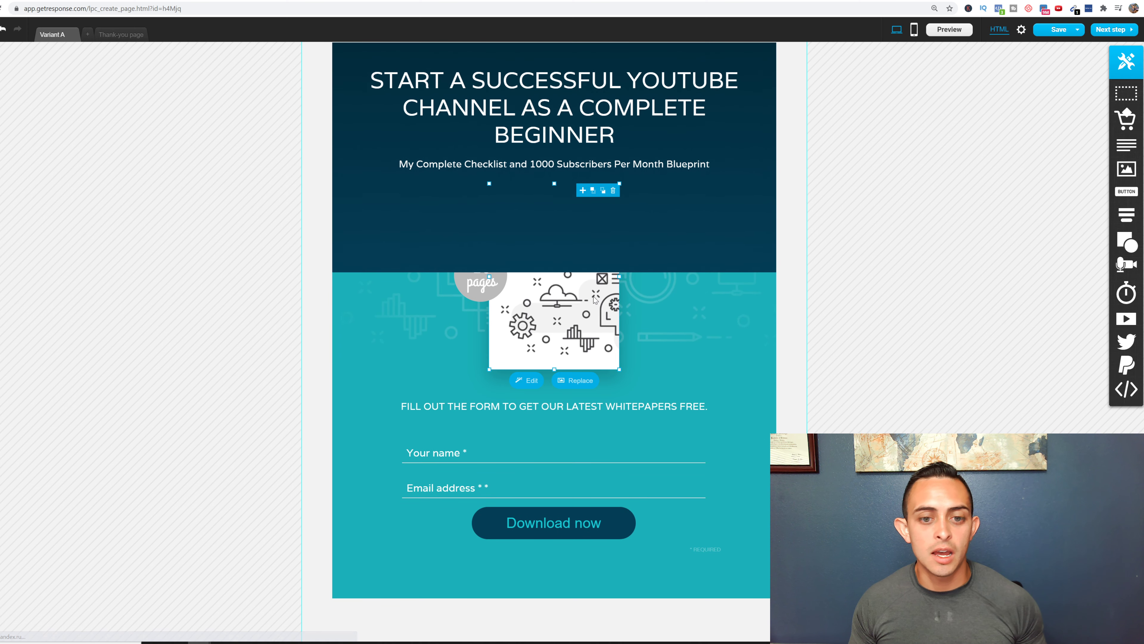
{"action": "left_click_drag", "start_coordinate": [540, 308], "coordinate": [514, 316]}
{"action": "left_click", "coordinate": [616, 1]}
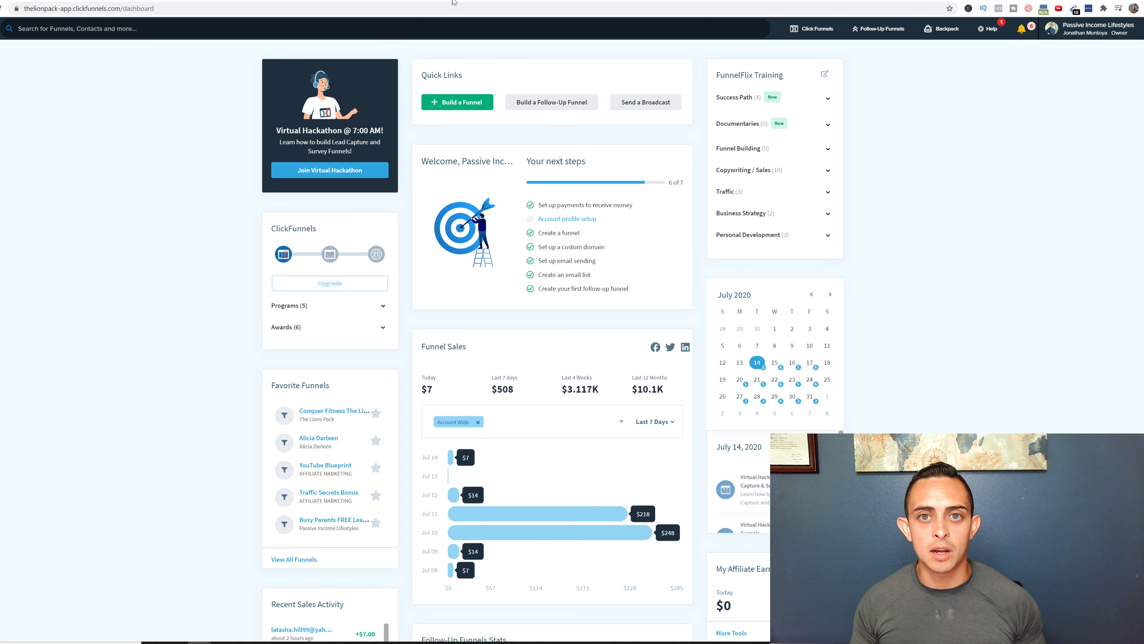
{"action": "left_click", "coordinate": [472, 1]}
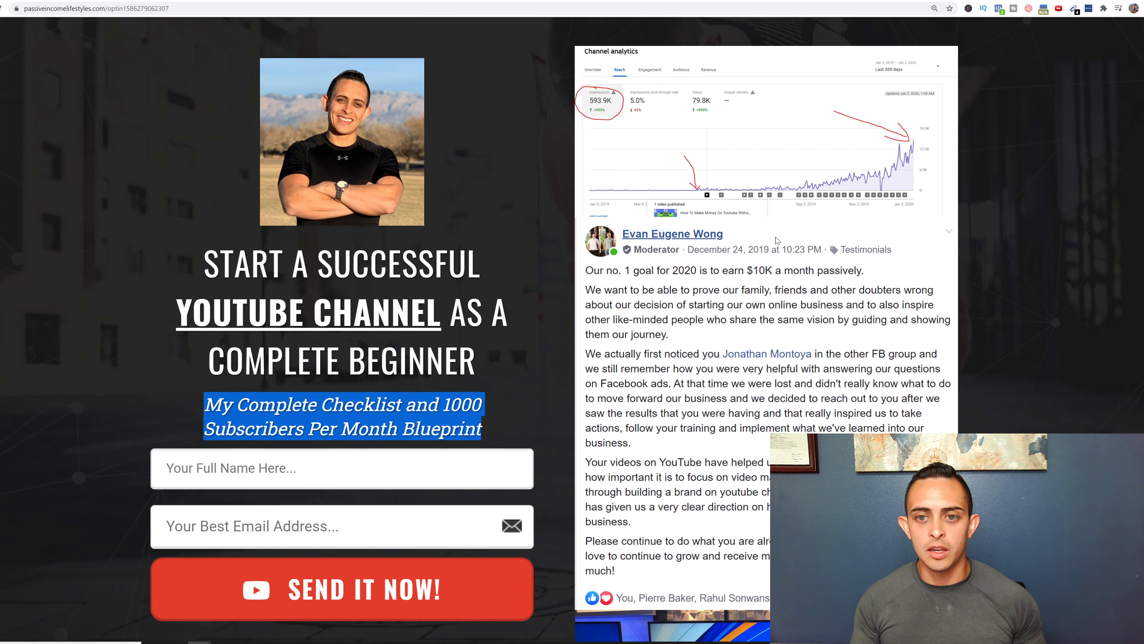
{"action": "scroll", "coordinate": [710, 329], "scroll_direction": "down", "scroll_amount": 5}
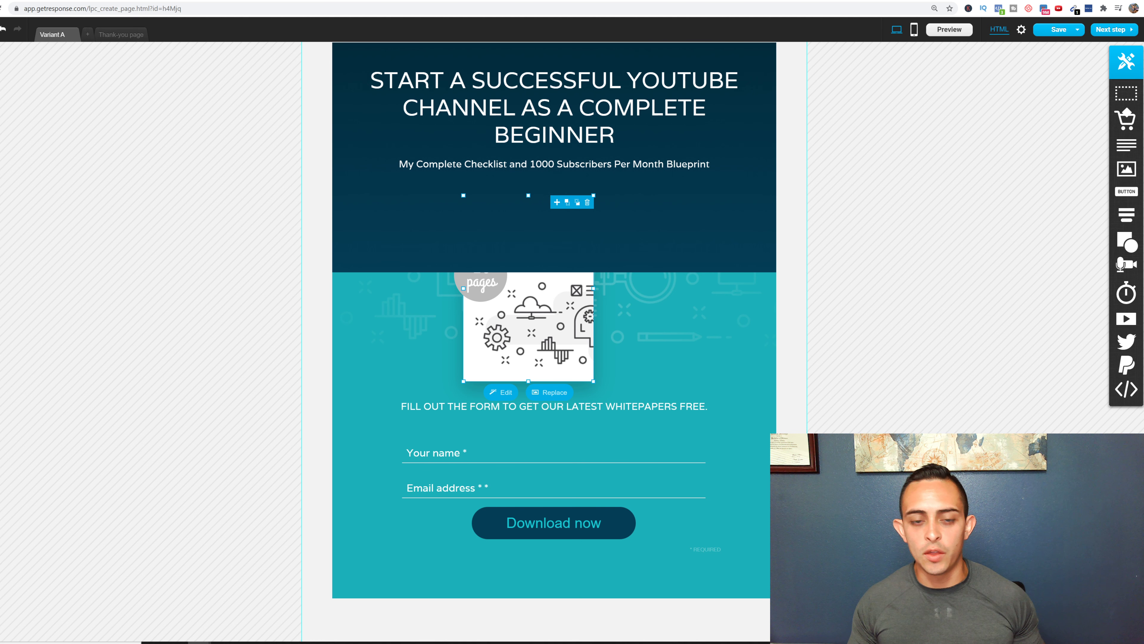
{"action": "scroll", "coordinate": [714, 315], "scroll_direction": "up", "scroll_amount": 2}
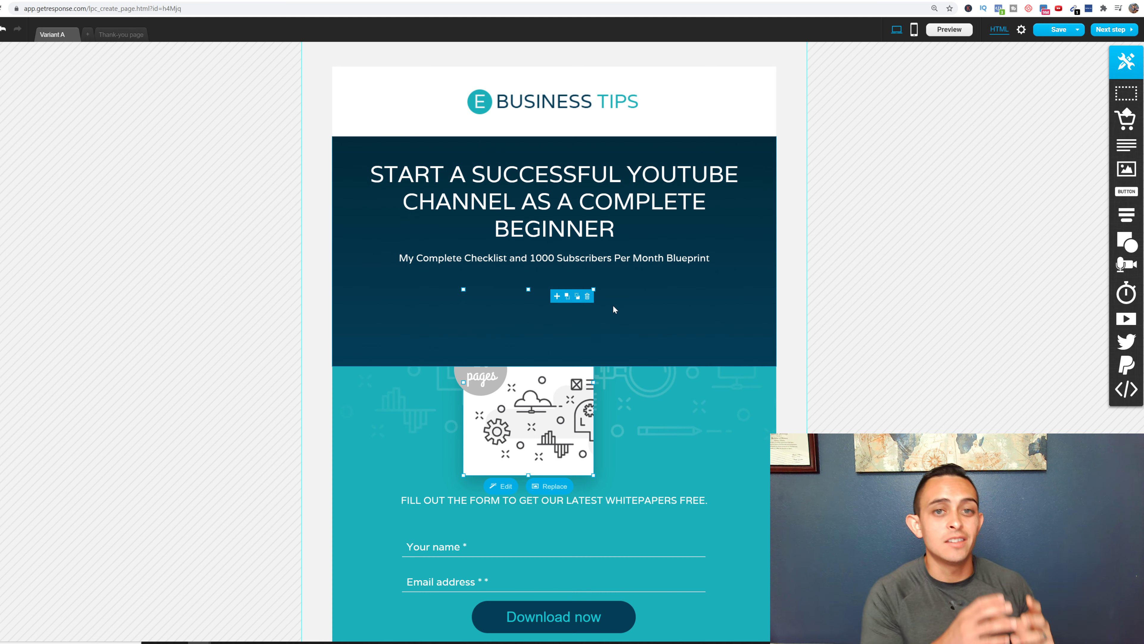
{"action": "scroll", "coordinate": [635, 323], "scroll_direction": "down", "scroll_amount": 2}
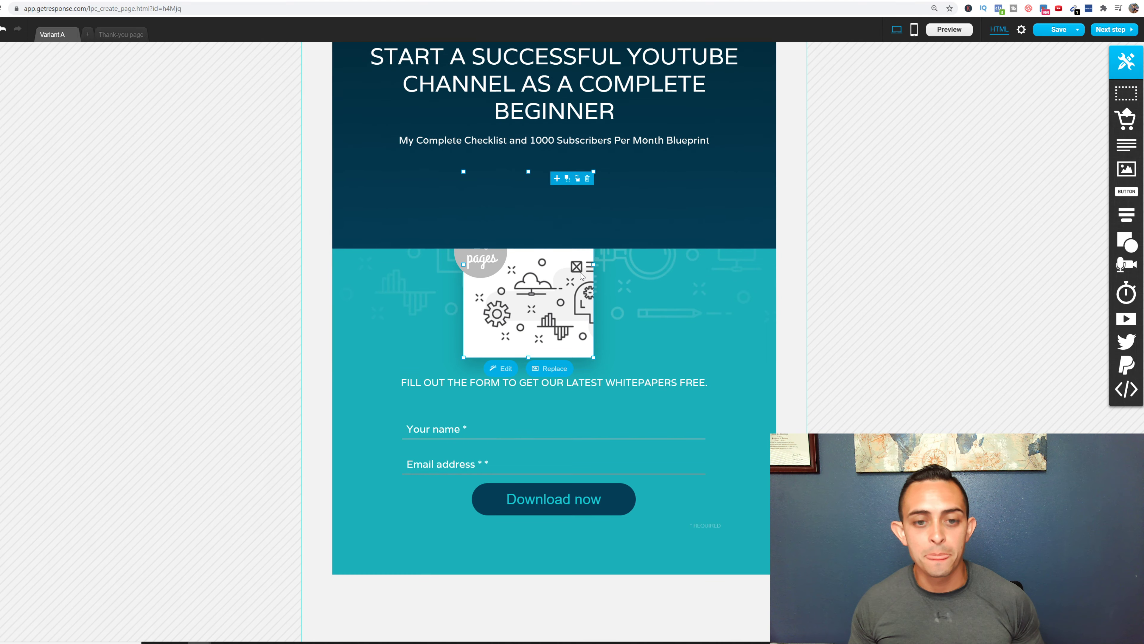
{"action": "scroll", "coordinate": [611, 271], "scroll_direction": "up", "scroll_amount": 3}
{"action": "scroll", "coordinate": [568, 247], "scroll_direction": "down", "scroll_amount": 3}
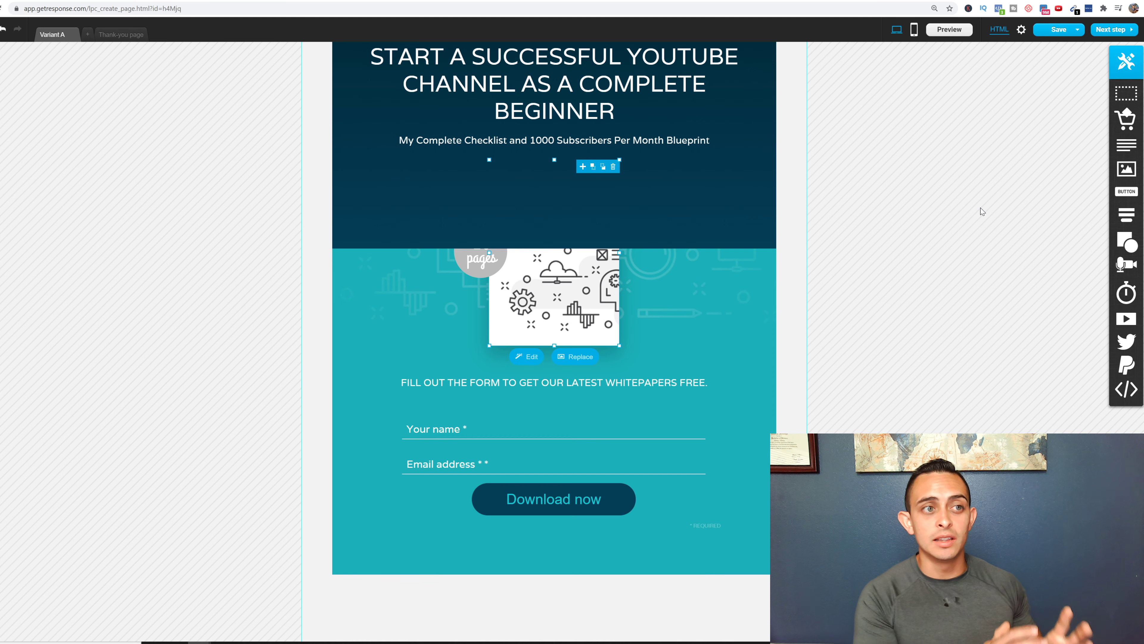
- Get past the 'Continue without mobile versions?' prompt to the free youtube blueprint page settings
{"action": "left_click", "coordinate": [1110, 33]}
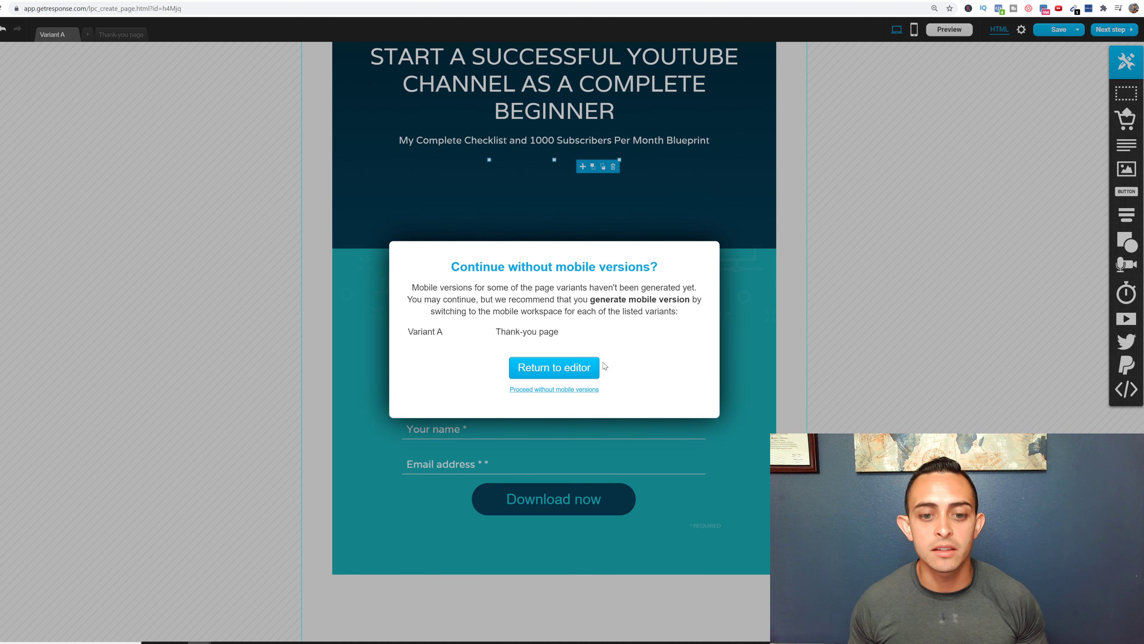
{"action": "left_click", "coordinate": [559, 370]}
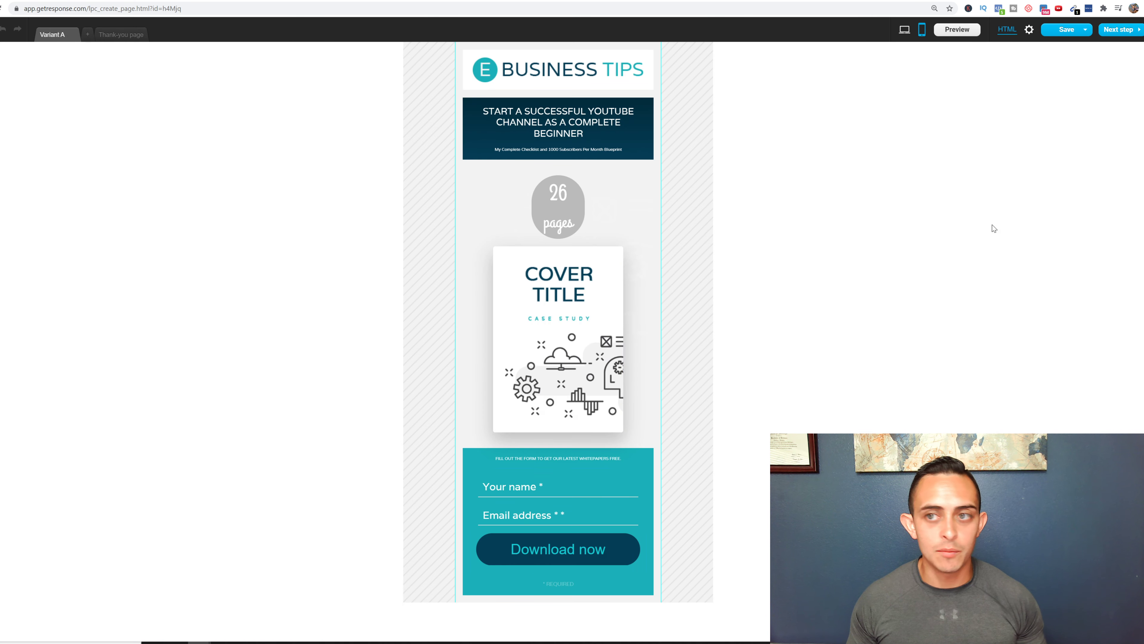
{"action": "left_click", "coordinate": [1119, 33]}
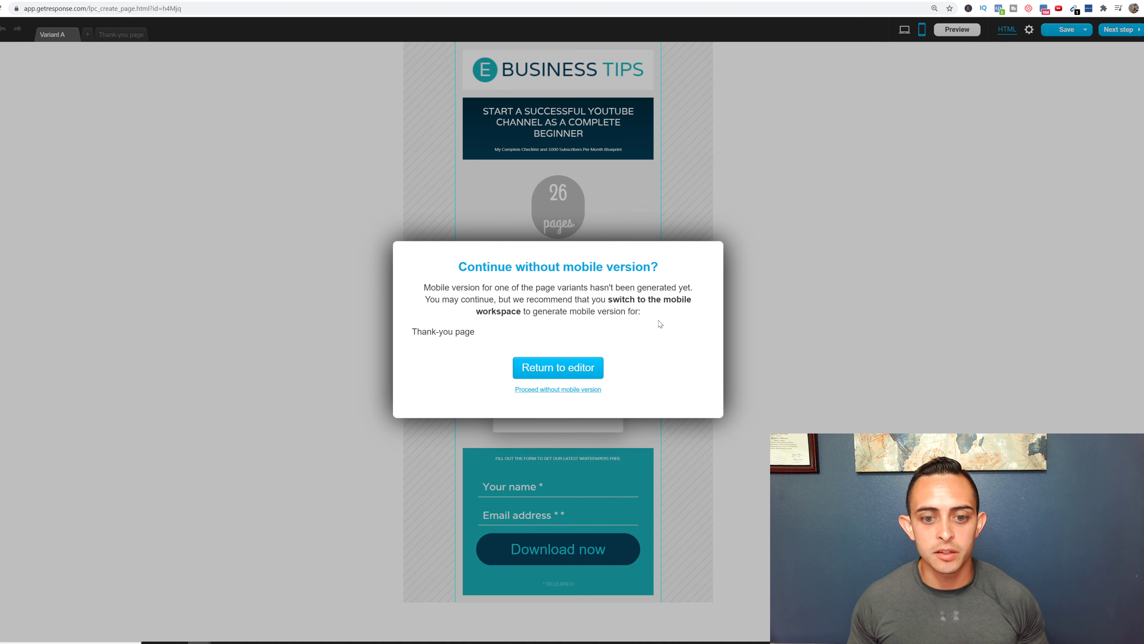
{"action": "left_click", "coordinate": [569, 368]}
{"action": "left_click", "coordinate": [1128, 35]}
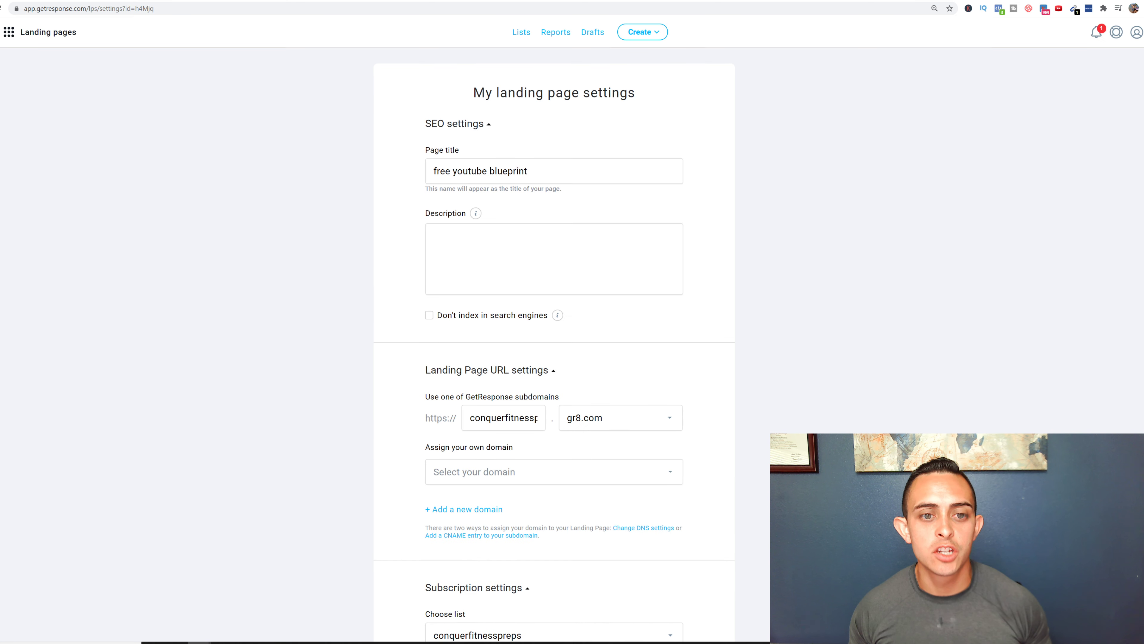
- Scroll the page settings down to Subscription settings and open the Choose list dropdown
{"action": "scroll", "coordinate": [532, 242], "scroll_direction": "down", "scroll_amount": 2}
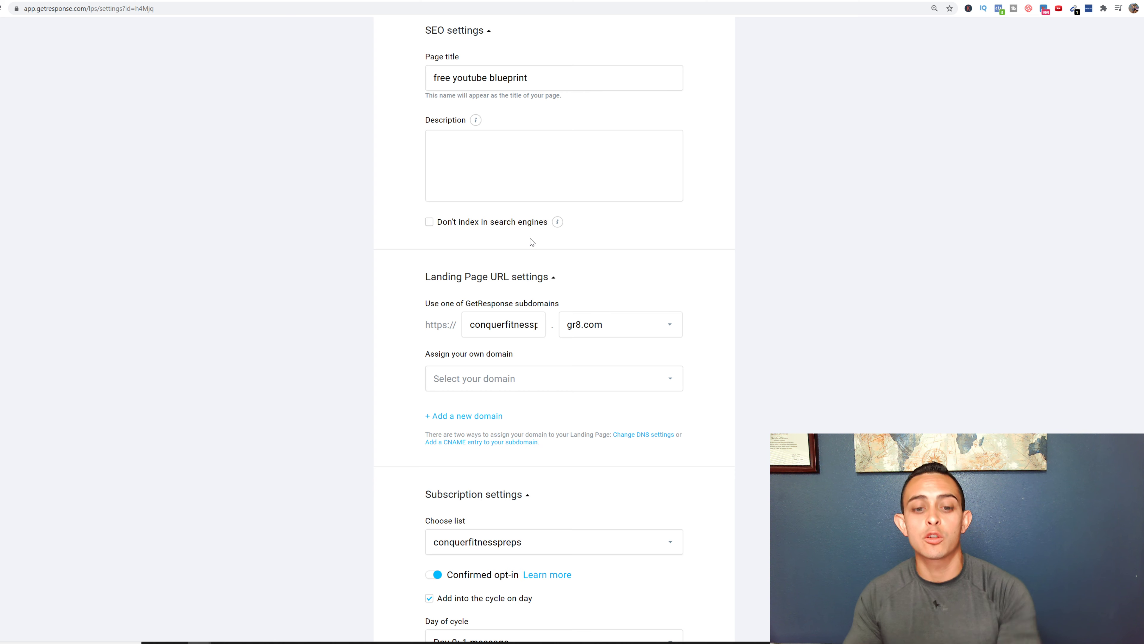
{"action": "scroll", "coordinate": [510, 232], "scroll_direction": "up", "scroll_amount": 2}
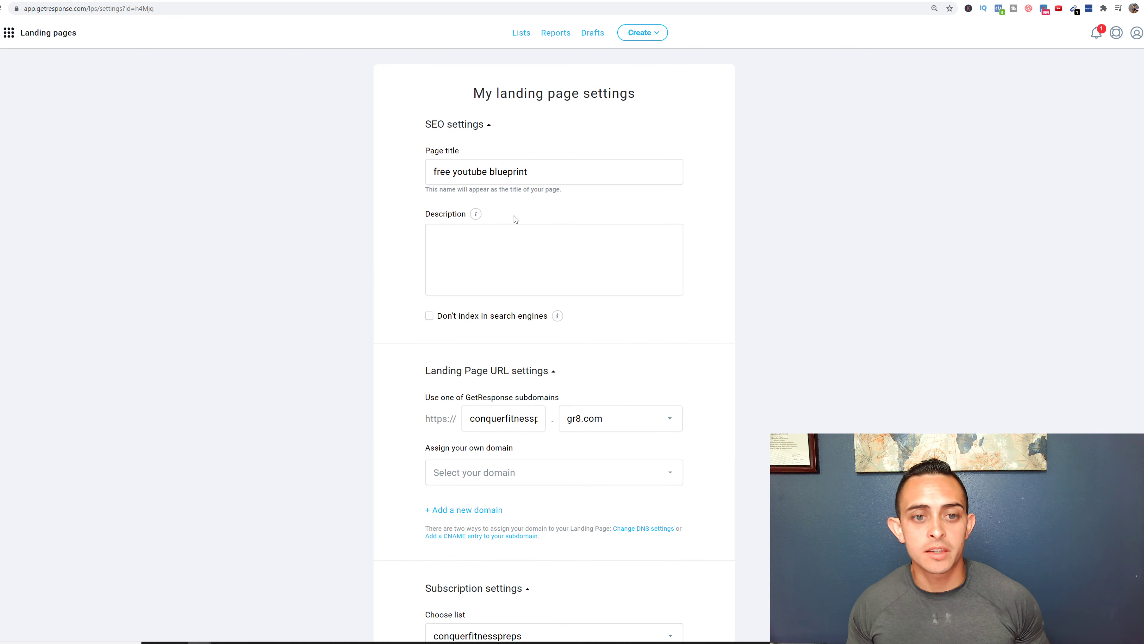
{"action": "scroll", "coordinate": [609, 196], "scroll_direction": "down", "scroll_amount": 1}
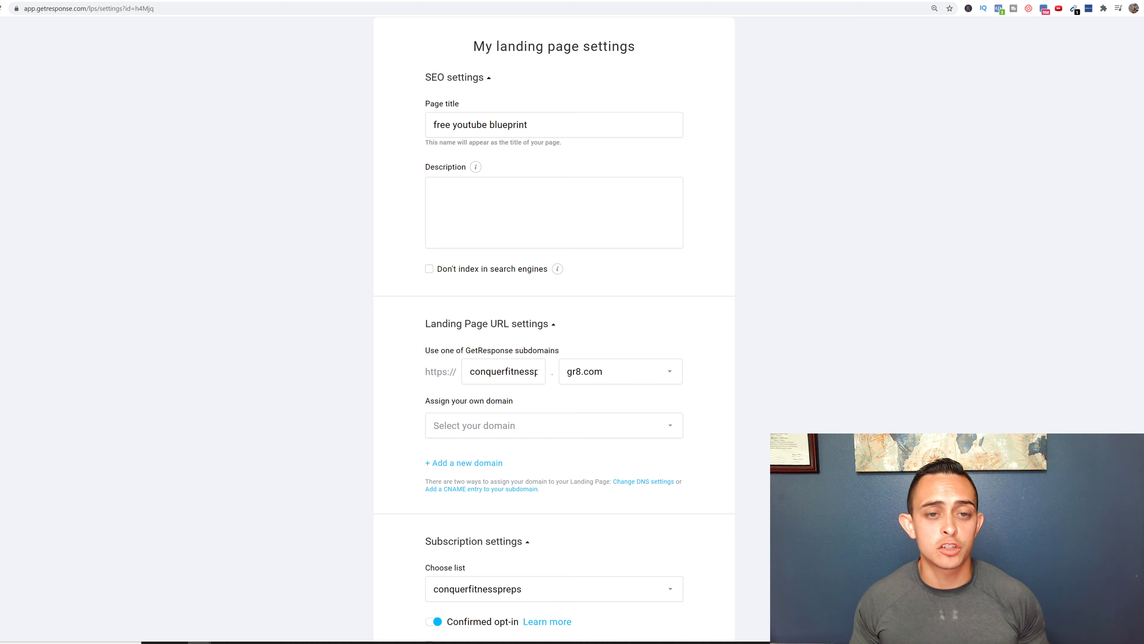
{"action": "left_click", "coordinate": [568, 212]}
{"action": "scroll", "coordinate": [564, 276], "scroll_direction": "down", "scroll_amount": 2}
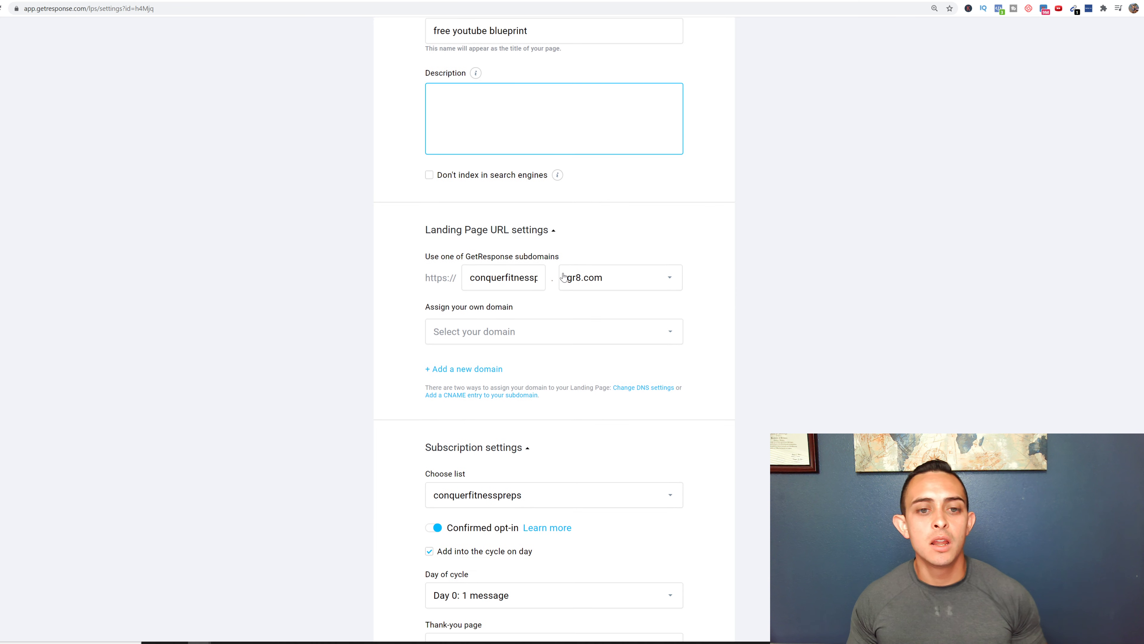
{"action": "scroll", "coordinate": [564, 276], "scroll_direction": "down", "scroll_amount": 2}
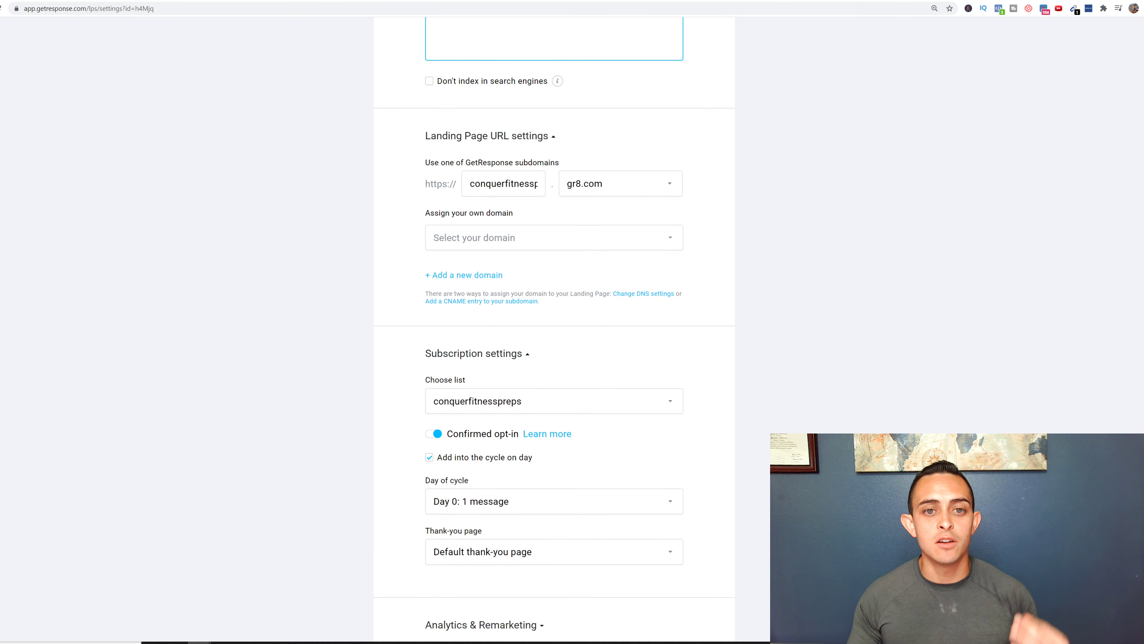
{"action": "scroll", "coordinate": [572, 265], "scroll_direction": "down", "scroll_amount": 2}
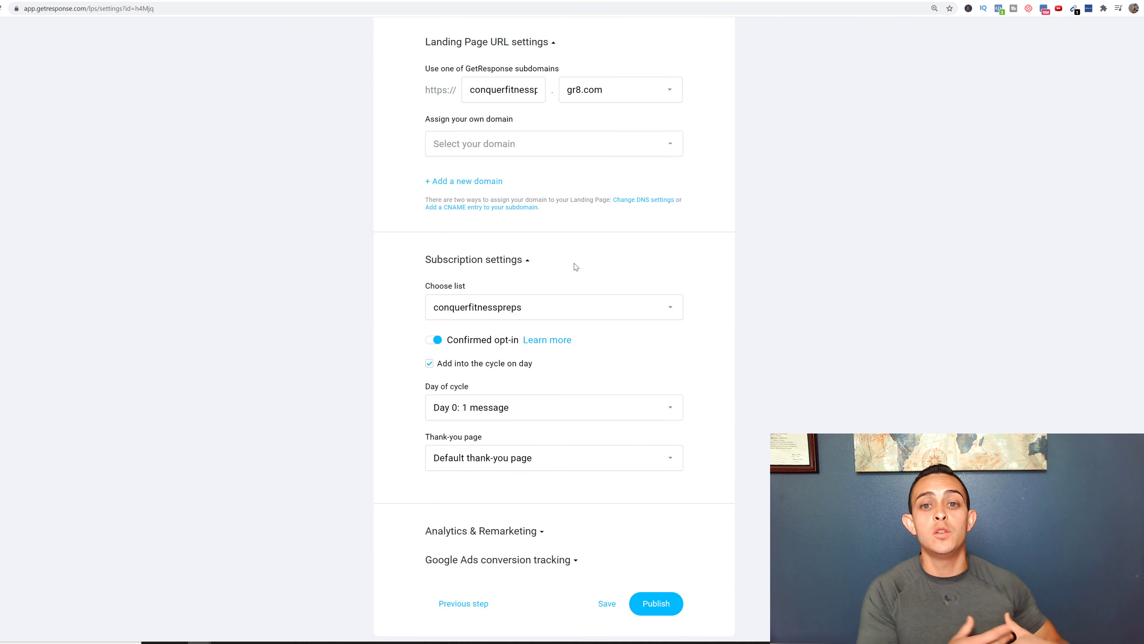
{"action": "scroll", "coordinate": [576, 267], "scroll_direction": "down", "scroll_amount": 1}
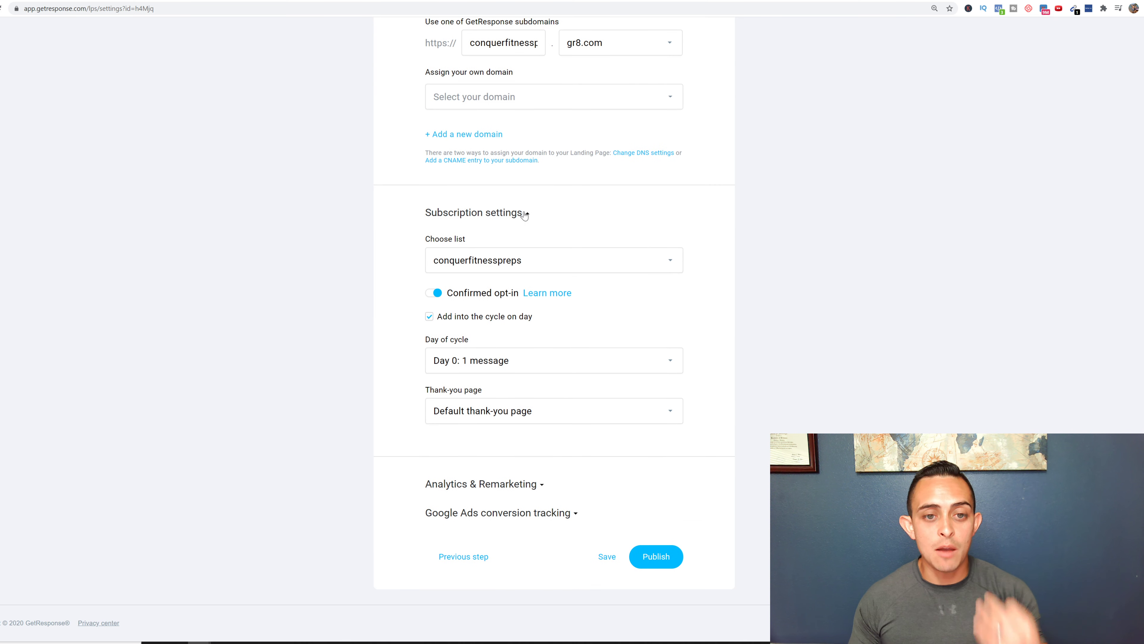
{"action": "left_click", "coordinate": [542, 261]}
{"action": "scroll", "coordinate": [558, 374], "scroll_direction": "down", "scroll_amount": 1}
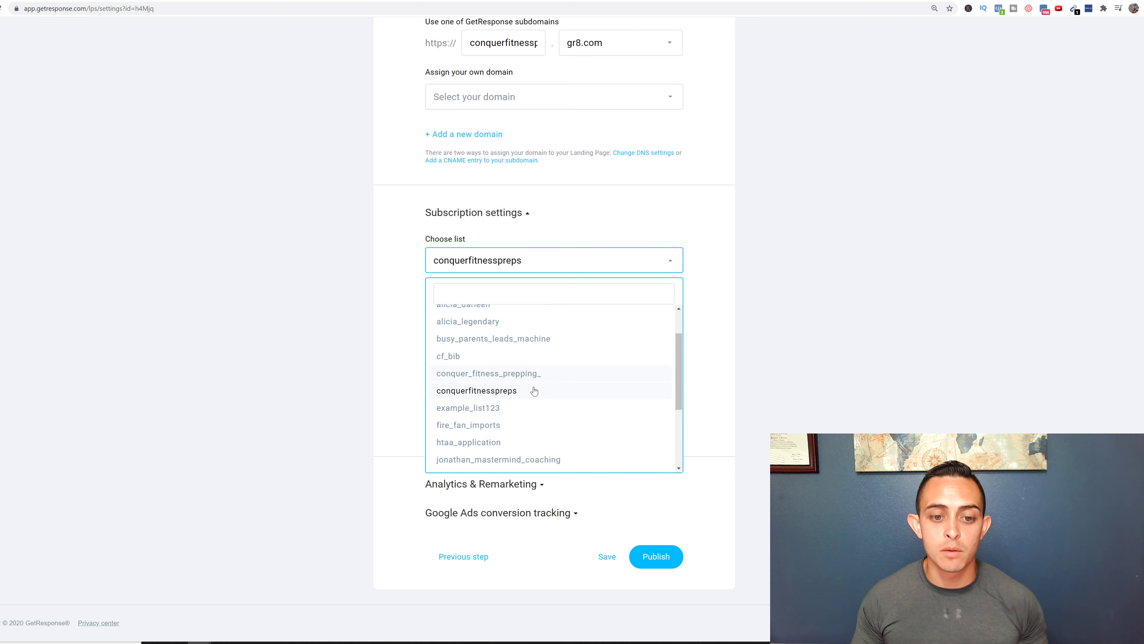
- Pick example_list123, turn off Confirmed opt-in, and publish the landing page
{"action": "left_click", "coordinate": [483, 411]}
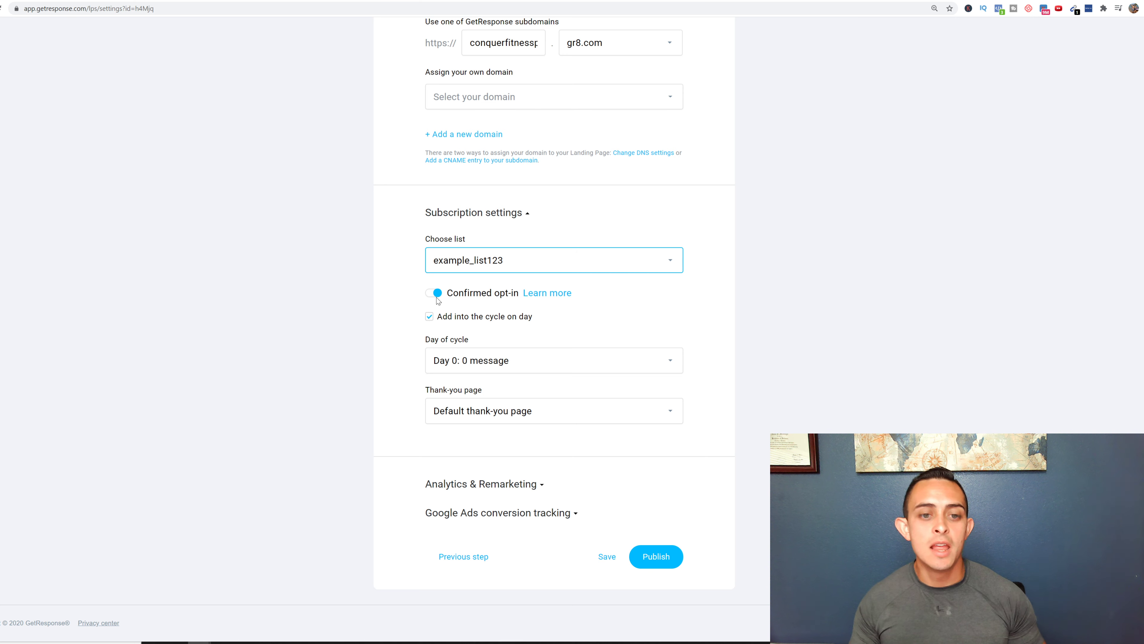
{"action": "left_click", "coordinate": [436, 294]}
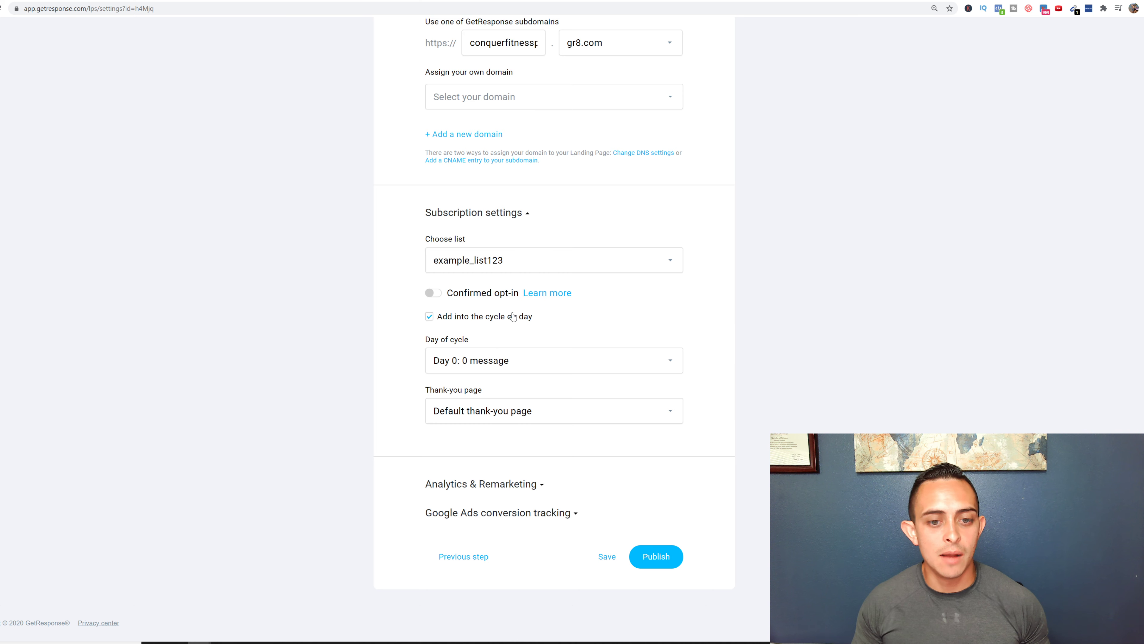
{"action": "scroll", "coordinate": [512, 317], "scroll_direction": "down", "scroll_amount": 1}
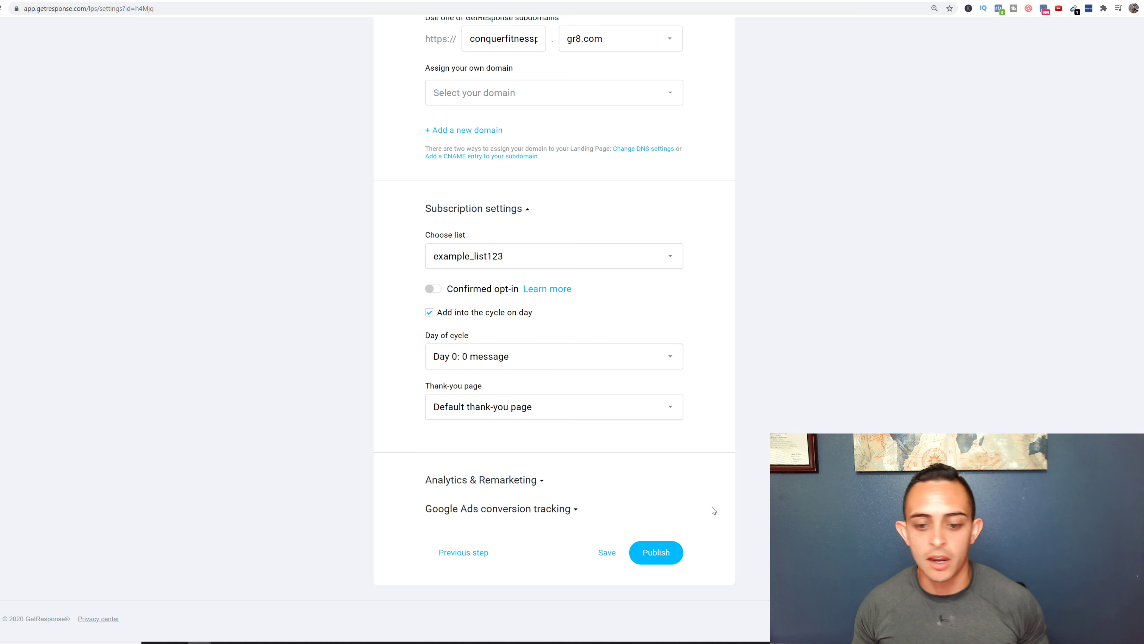
{"action": "left_click", "coordinate": [657, 552]}
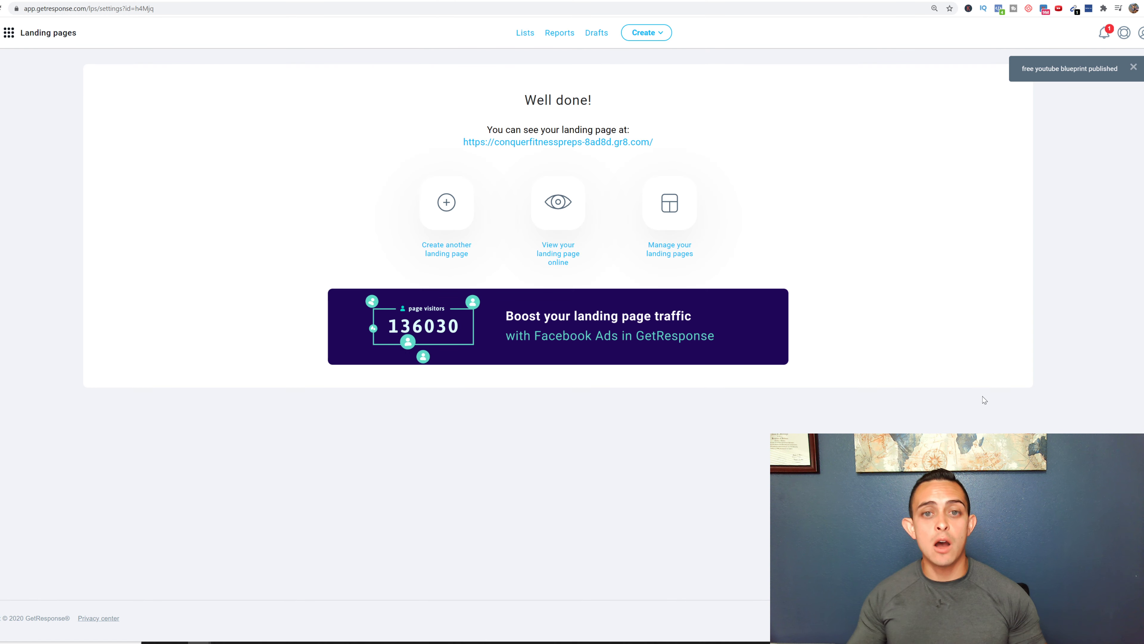
- Select the published page's gr8.com web address on the Well done! screen
{"action": "left_click_drag", "start_coordinate": [655, 142], "coordinate": [453, 148]}
{"action": "key", "text": "ctrl+c"}
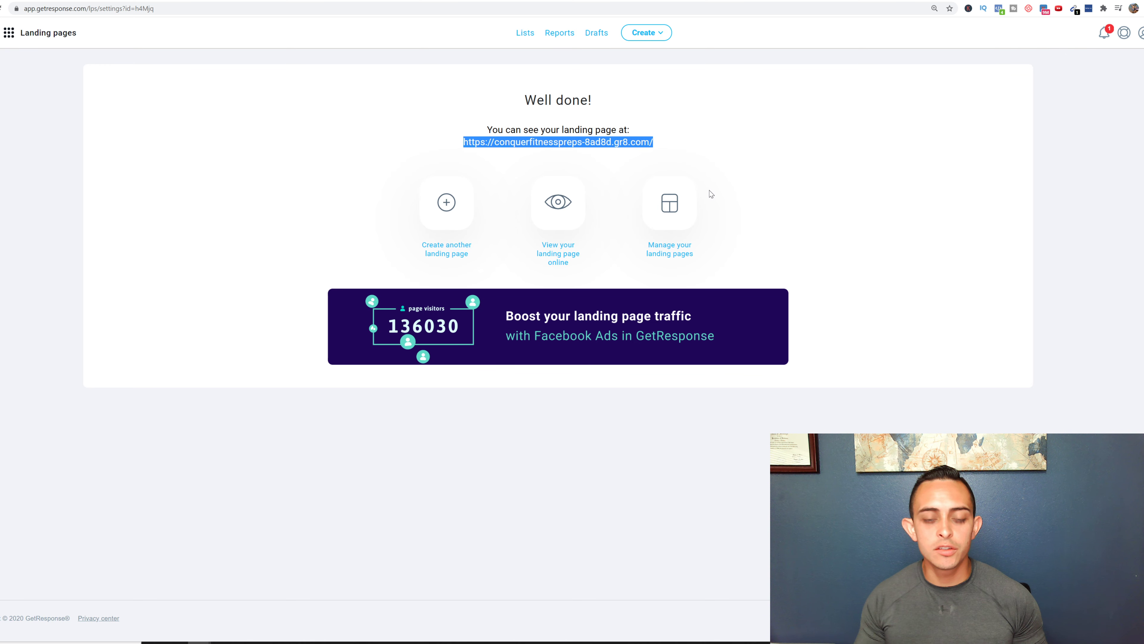
- Load the live landing page in a new tab and submit a test name and e-mail
{"action": "key", "text": "ctrl+t"}
{"action": "key", "text": "ctrl+v"}
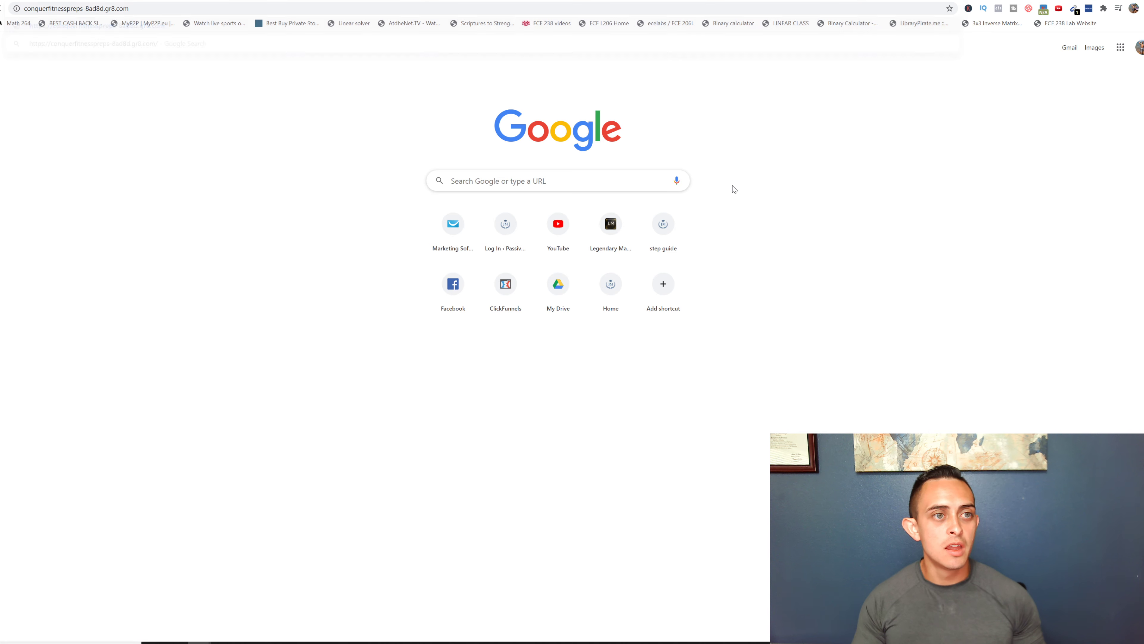
{"action": "key", "text": "Return"}
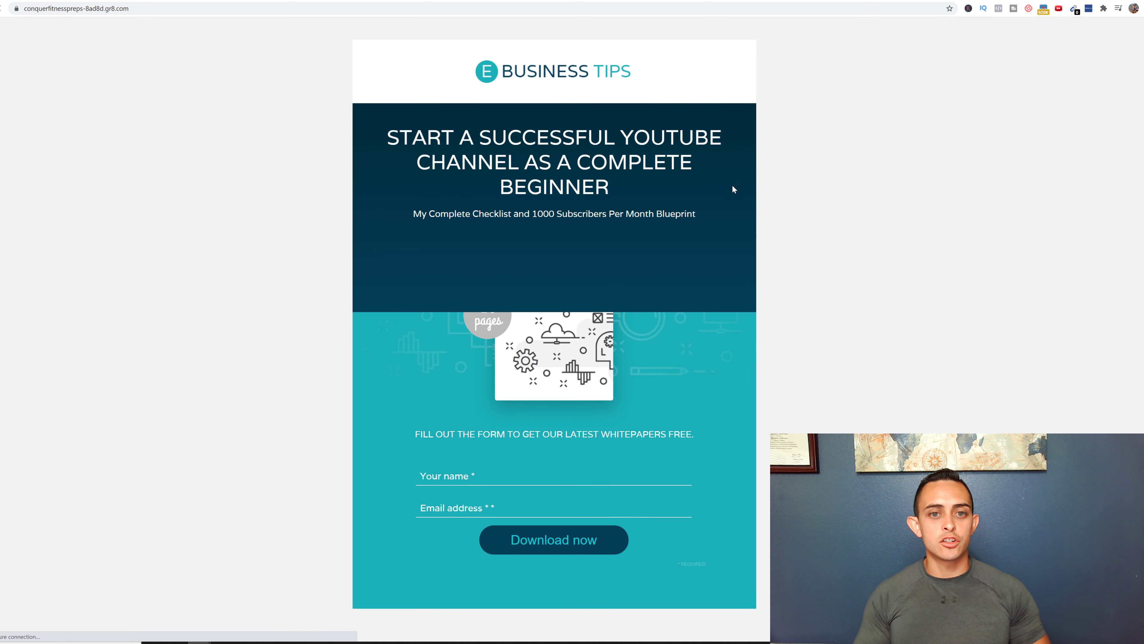
{"action": "scroll", "coordinate": [636, 273], "scroll_direction": "down", "scroll_amount": 1}
{"action": "left_click", "coordinate": [493, 447]}
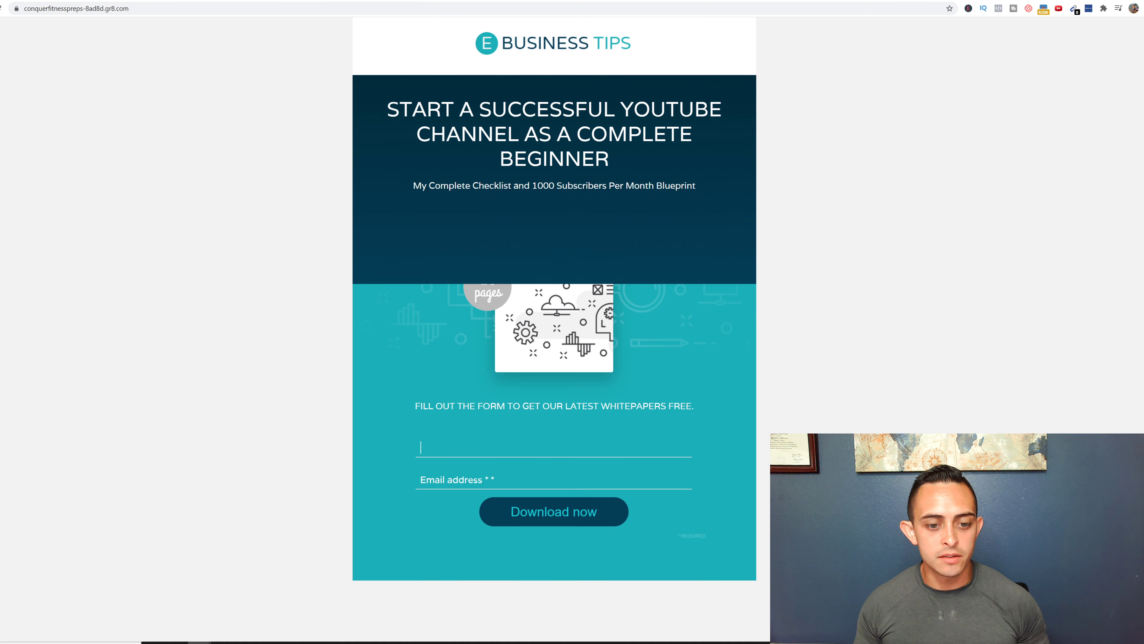
{"action": "type", "text": "Jon"}
{"action": "key", "text": "Tab"}
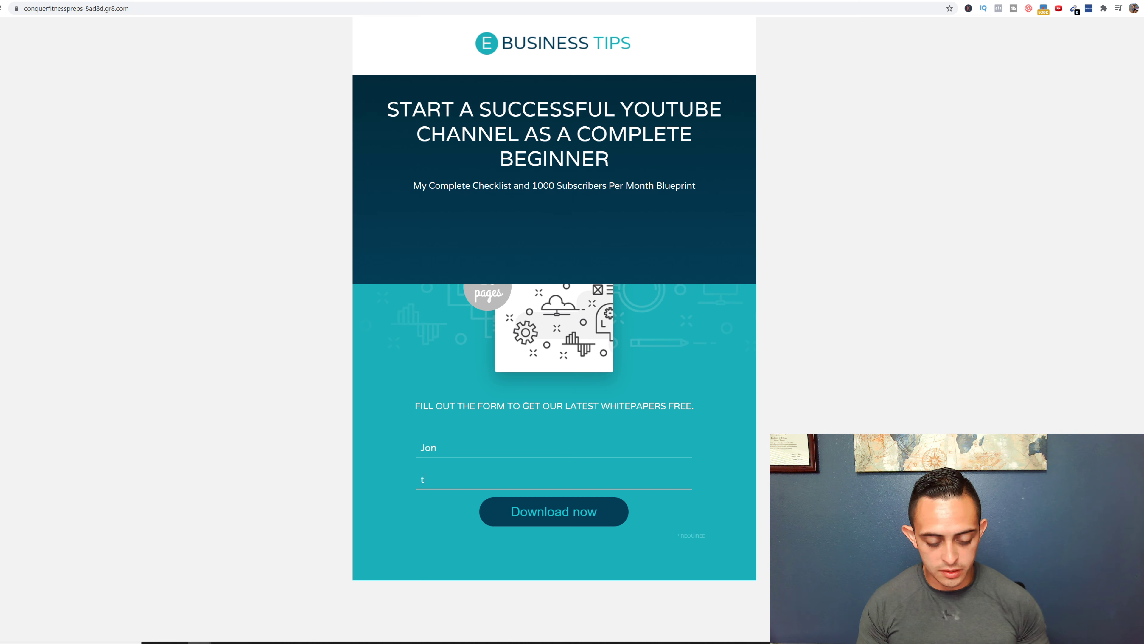
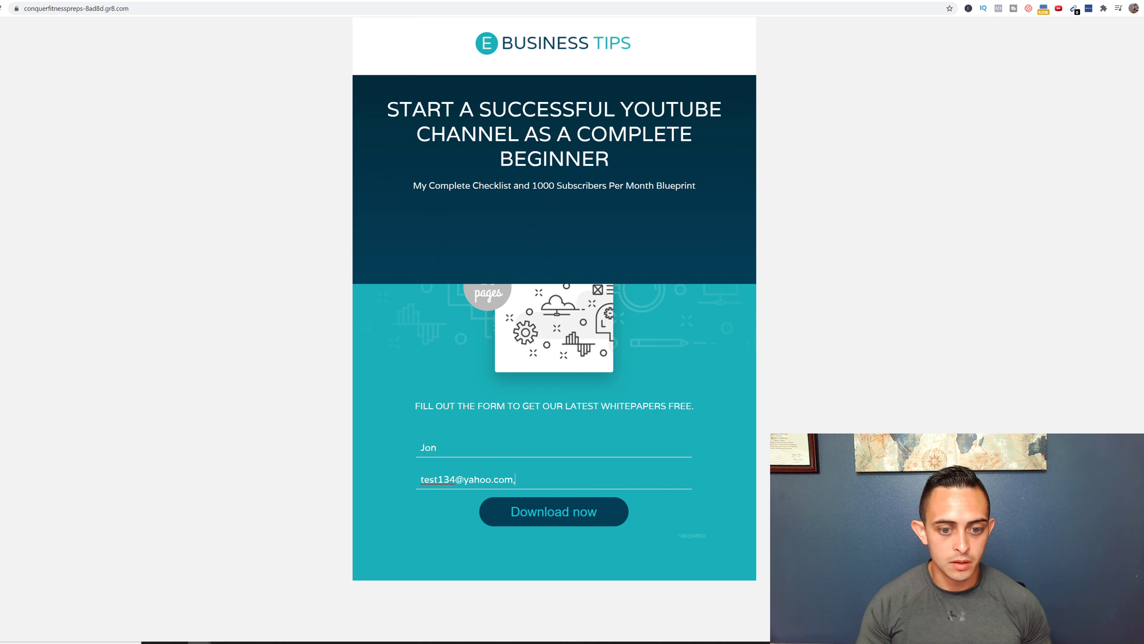
{"action": "left_click", "coordinate": [577, 512]}
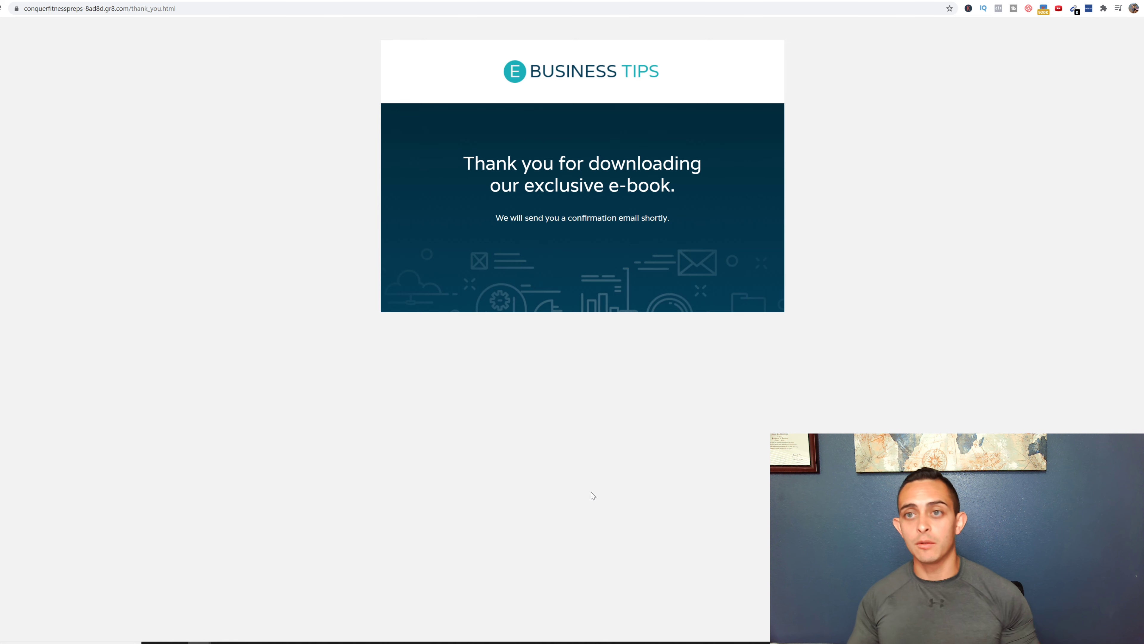
- Open example_list123 from Lists to find the test subscriber among its contacts
{"action": "left_click", "coordinate": [736, 1]}
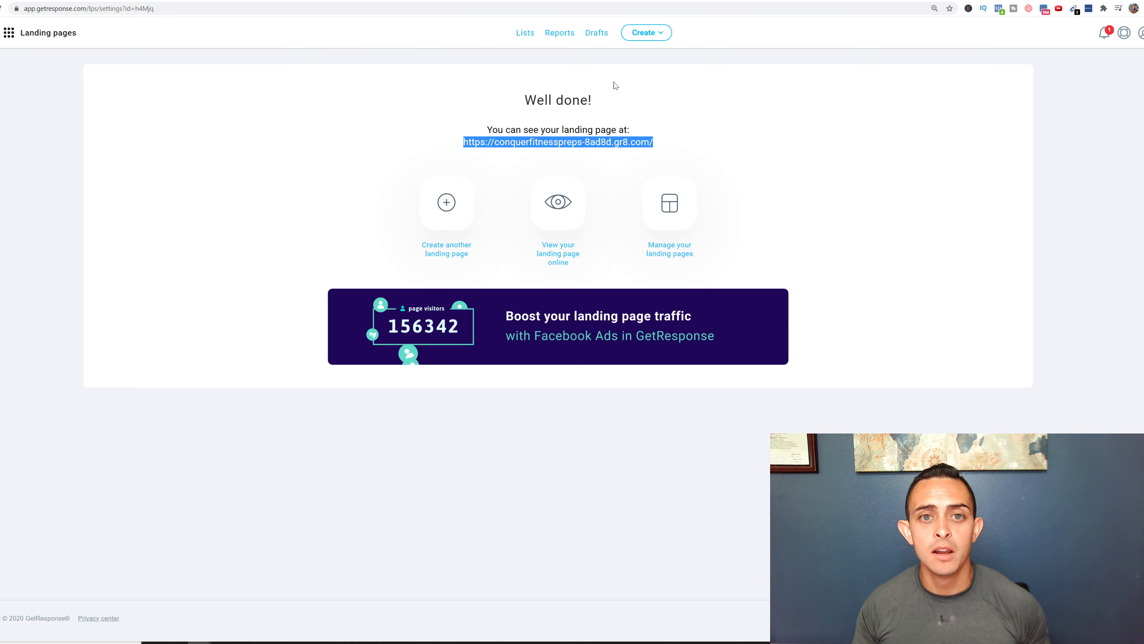
{"action": "left_click", "coordinate": [524, 33]}
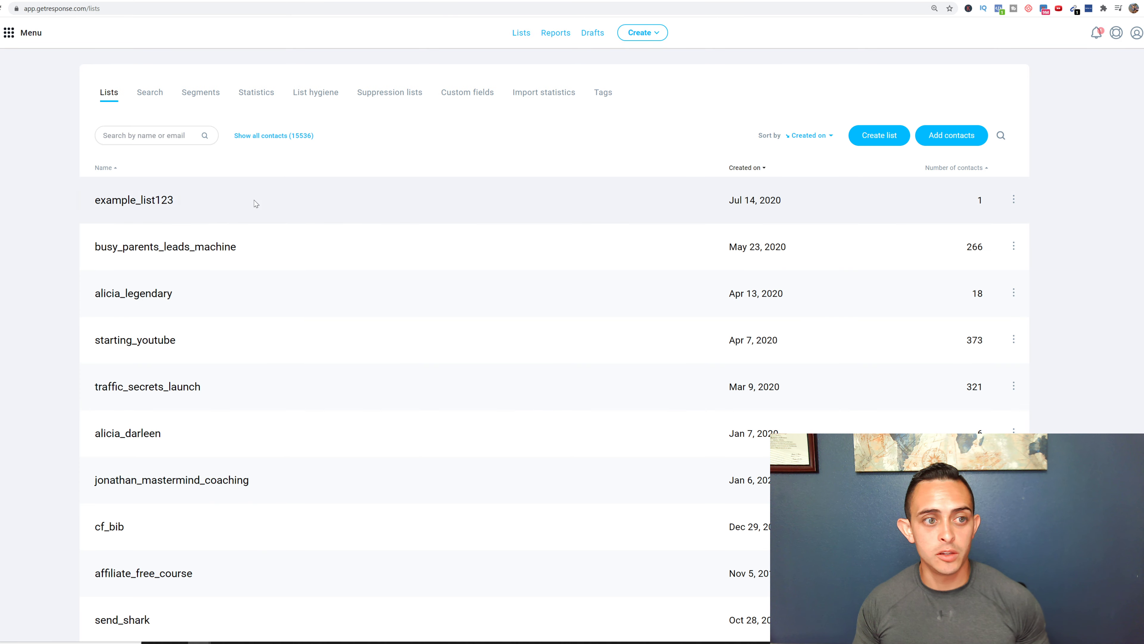
{"action": "left_click", "coordinate": [159, 208]}
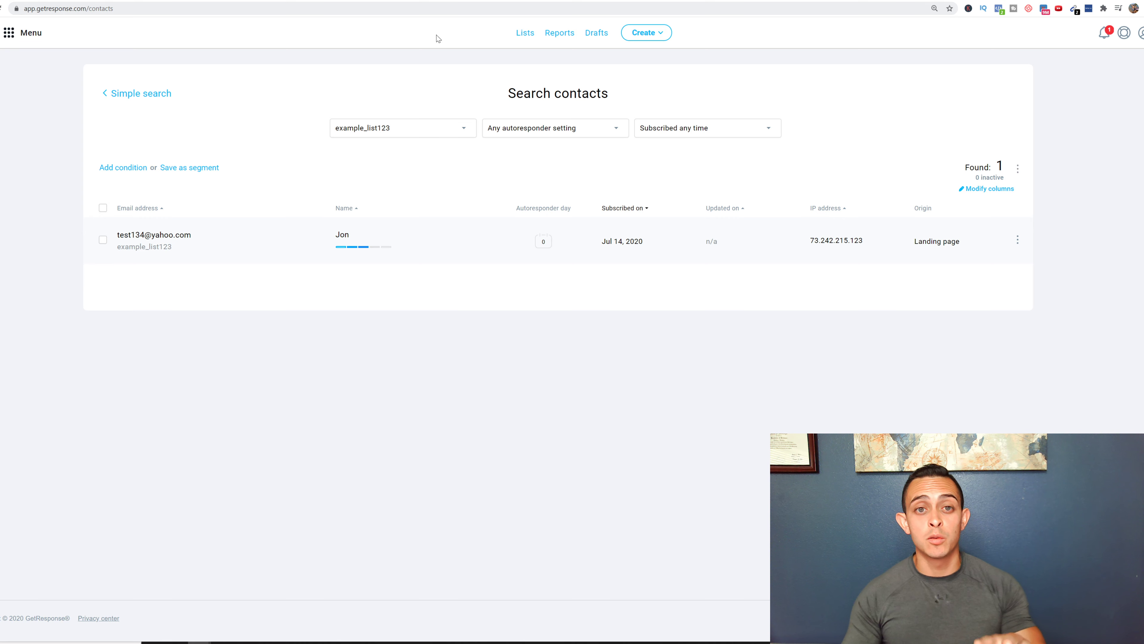
{"action": "left_click", "coordinate": [12, 33]}
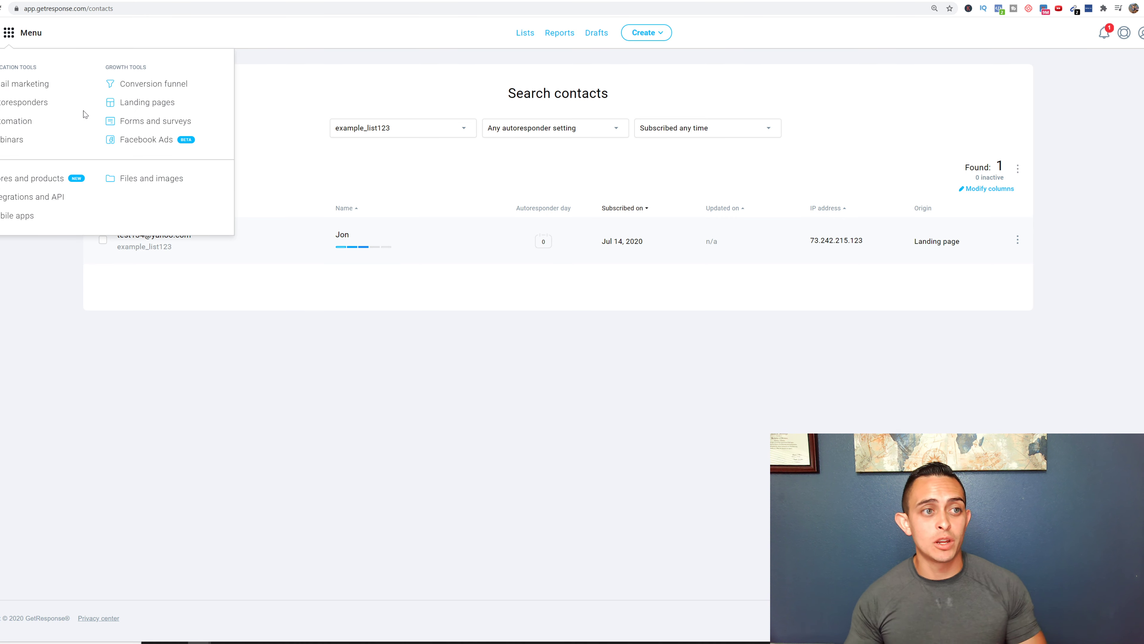
- Open Autoresponders in calendar view and show more days twice
{"action": "left_click", "coordinate": [27, 103]}
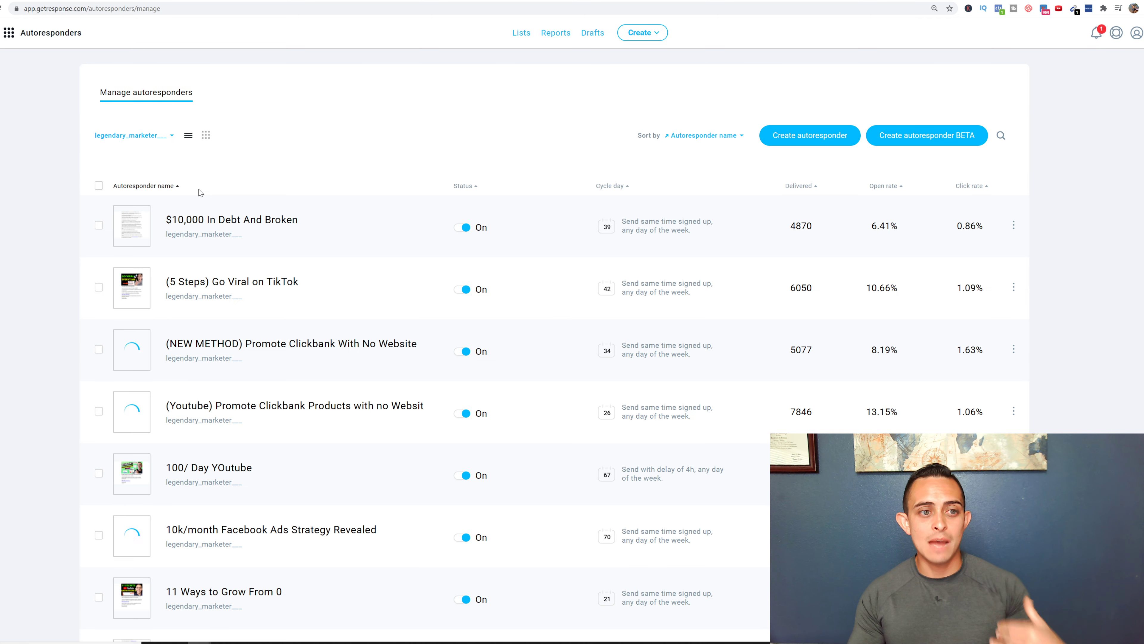
{"action": "left_click", "coordinate": [207, 141]}
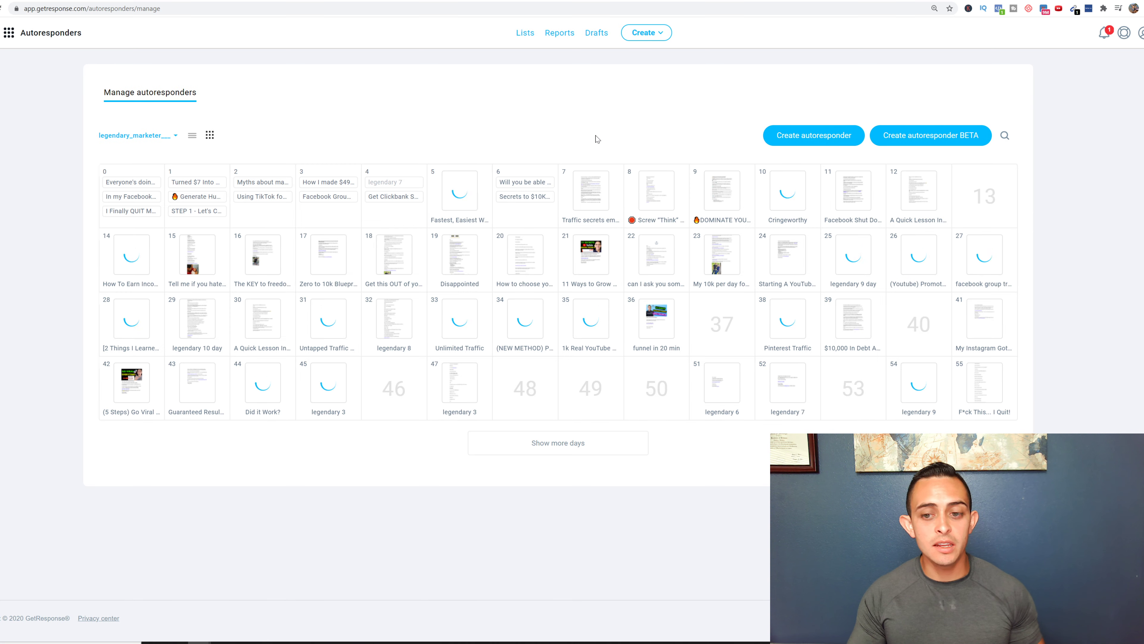
{"action": "left_click", "coordinate": [557, 443]}
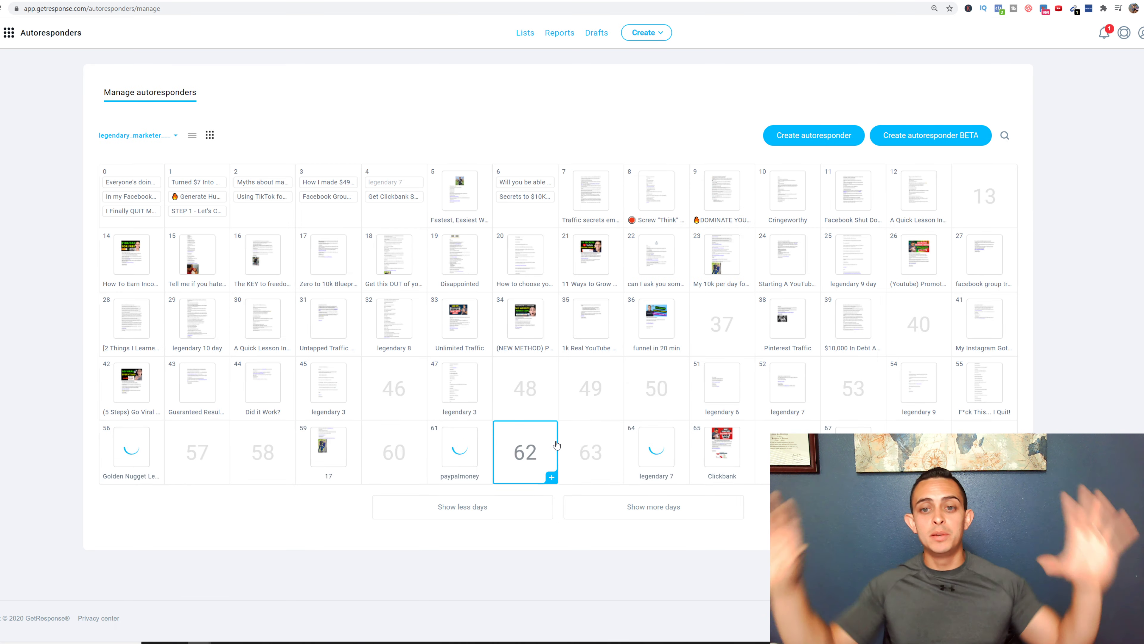
{"action": "left_click", "coordinate": [660, 506]}
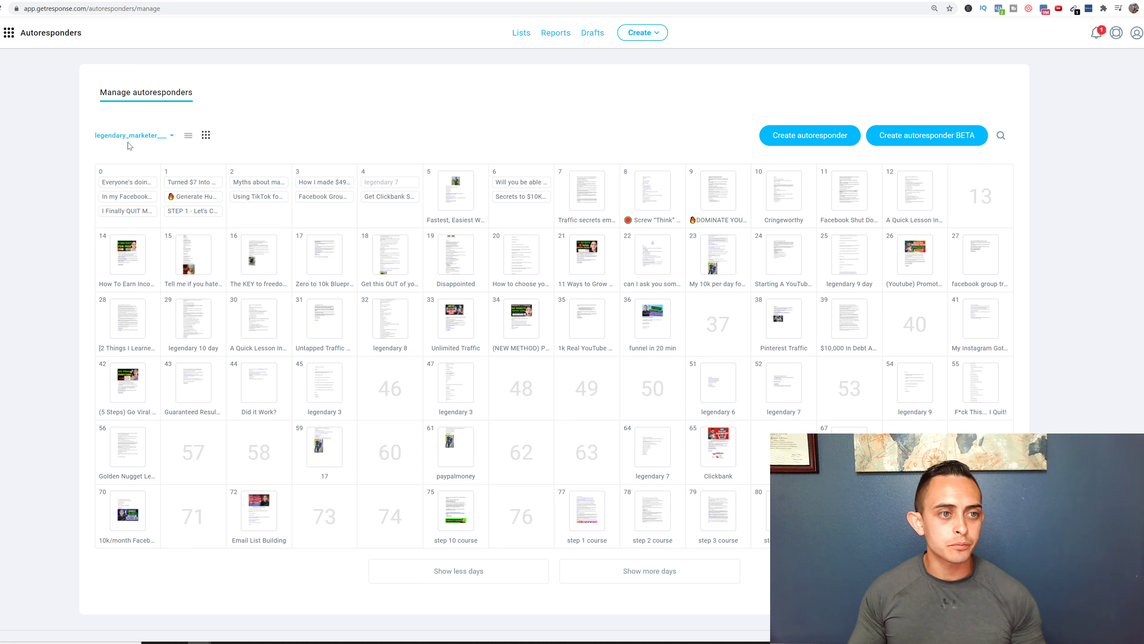
- Untick legendary_marketer_, search 'ex', and apply example_list123 to the autoresponder calendar
{"action": "left_click", "coordinate": [137, 140]}
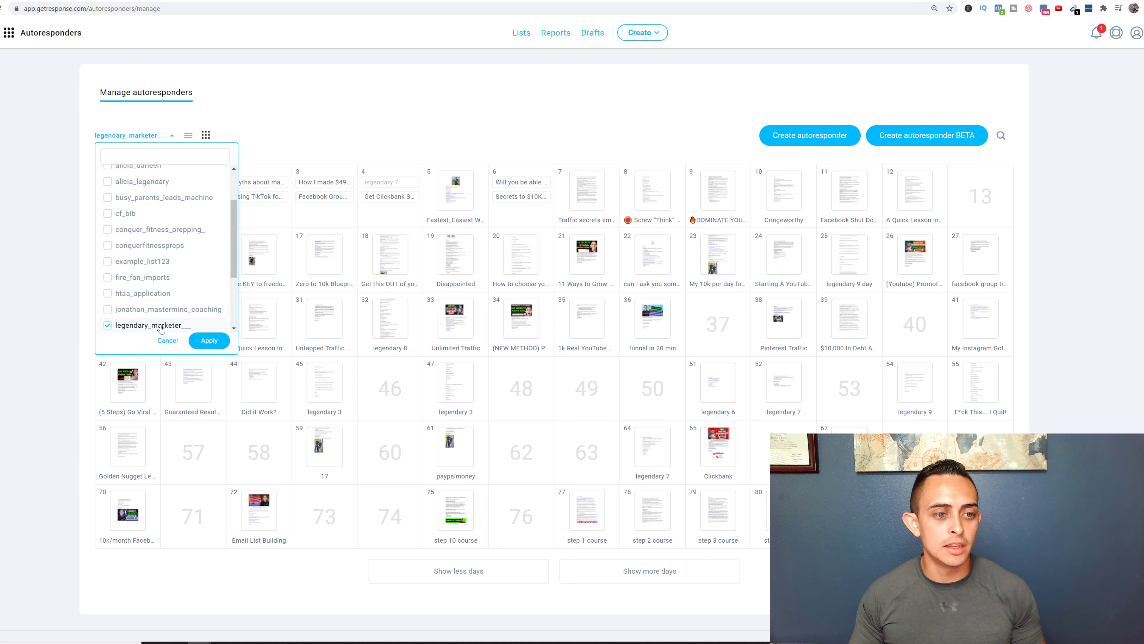
{"action": "left_click", "coordinate": [164, 325]}
{"action": "scroll", "coordinate": [175, 283], "scroll_direction": "up", "scroll_amount": 3}
{"action": "scroll", "coordinate": [185, 288], "scroll_direction": "down", "scroll_amount": 5}
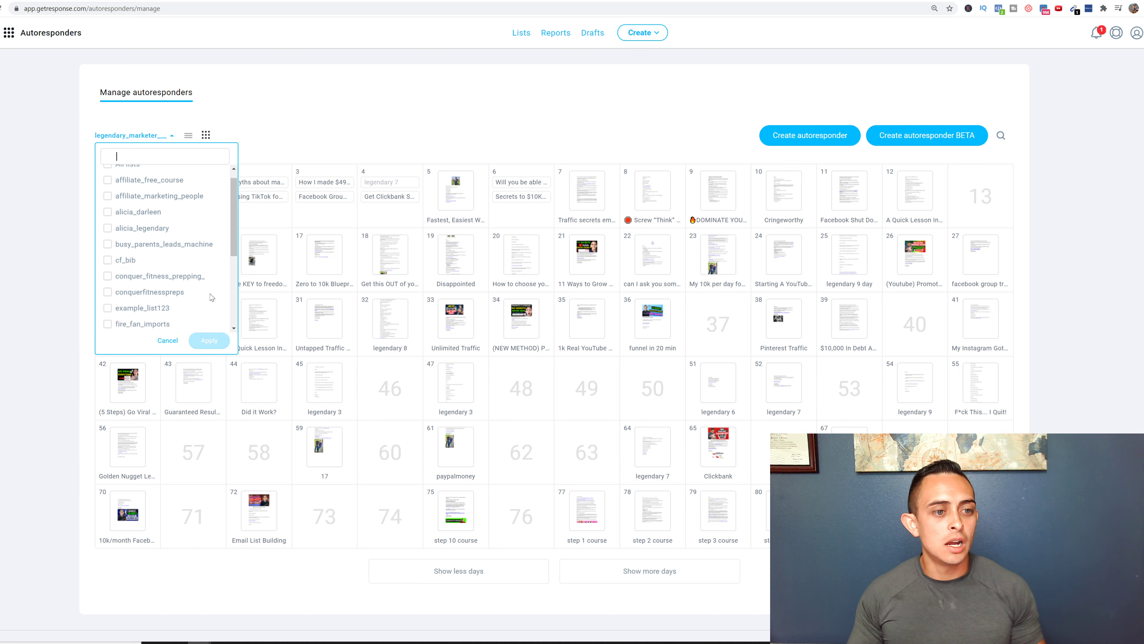
{"action": "scroll", "coordinate": [183, 301], "scroll_direction": "up", "scroll_amount": 3}
{"action": "scroll", "coordinate": [180, 290], "scroll_direction": "down", "scroll_amount": 3}
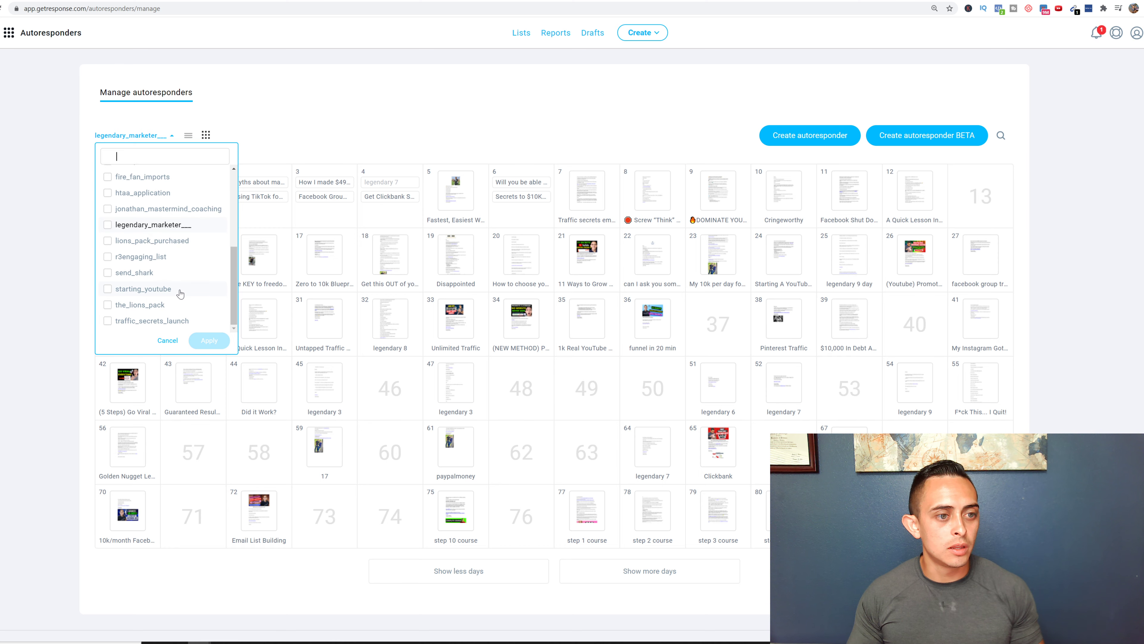
{"action": "scroll", "coordinate": [180, 293], "scroll_direction": "down", "scroll_amount": 1}
{"action": "scroll", "coordinate": [174, 261], "scroll_direction": "up", "scroll_amount": 6}
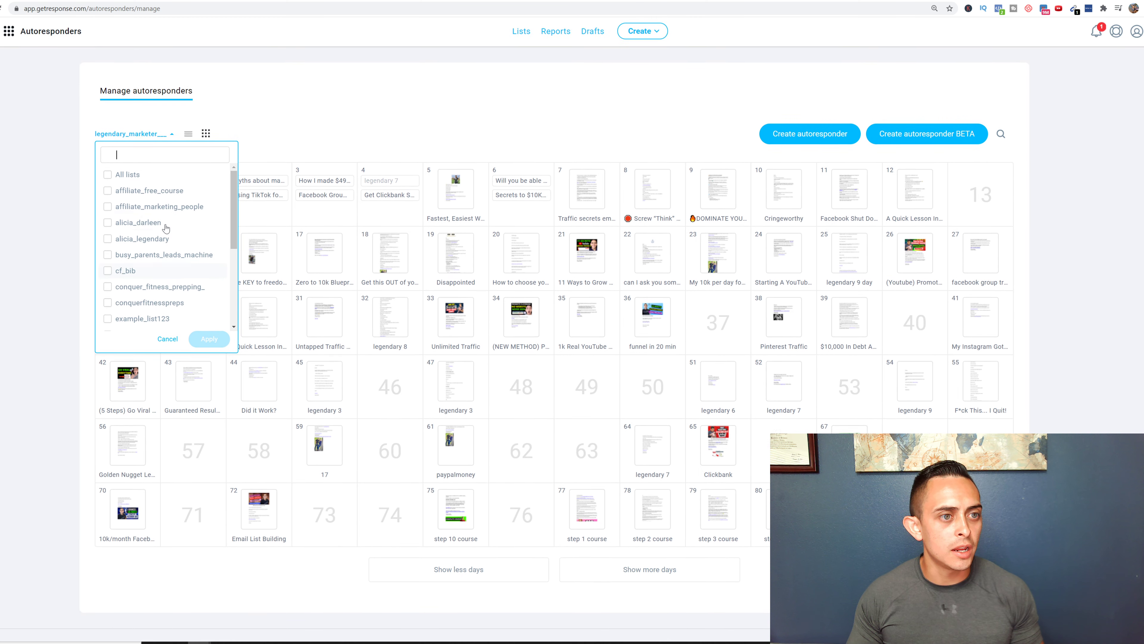
{"action": "type", "text": "t"}
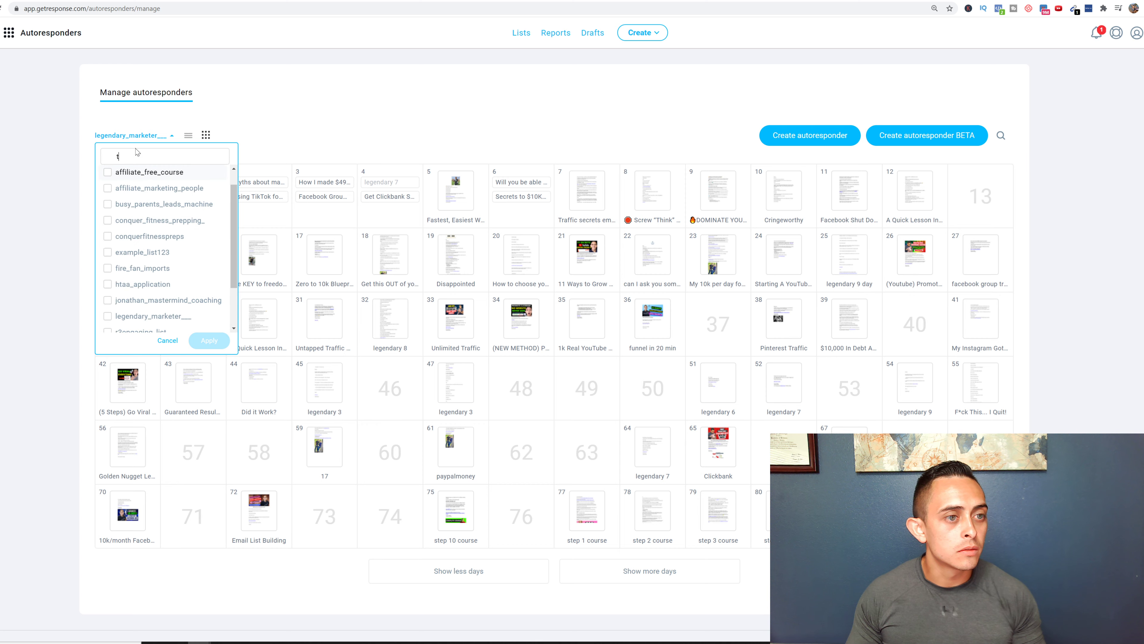
{"action": "key", "text": "BackSpace"}
{"action": "type", "text": "ex"}
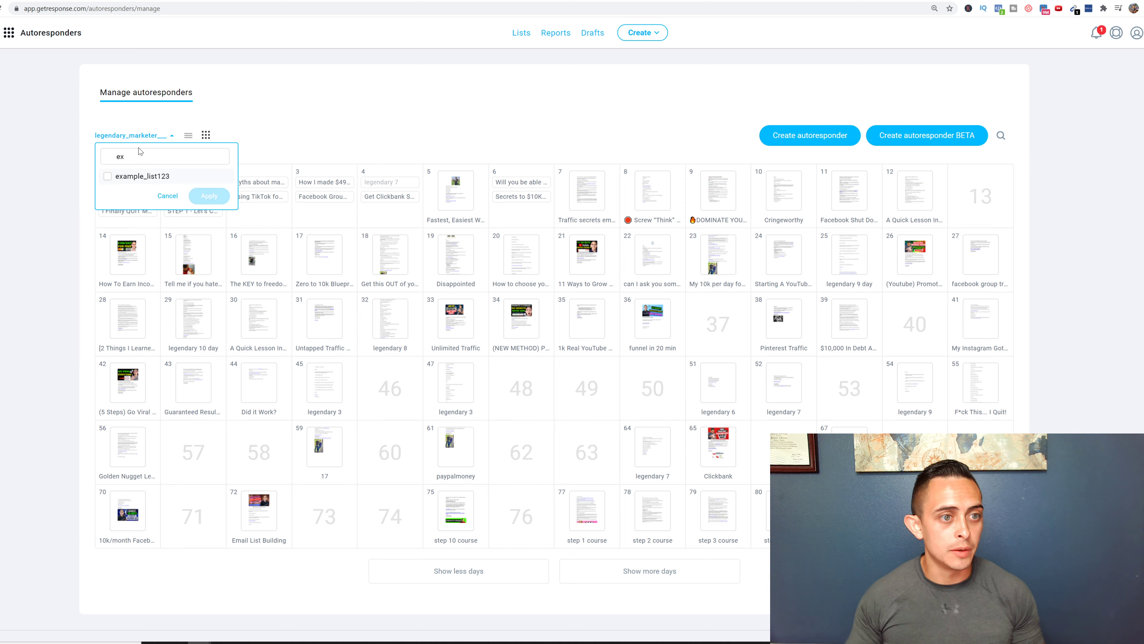
{"action": "left_click", "coordinate": [140, 177]}
{"action": "left_click", "coordinate": [220, 195]}
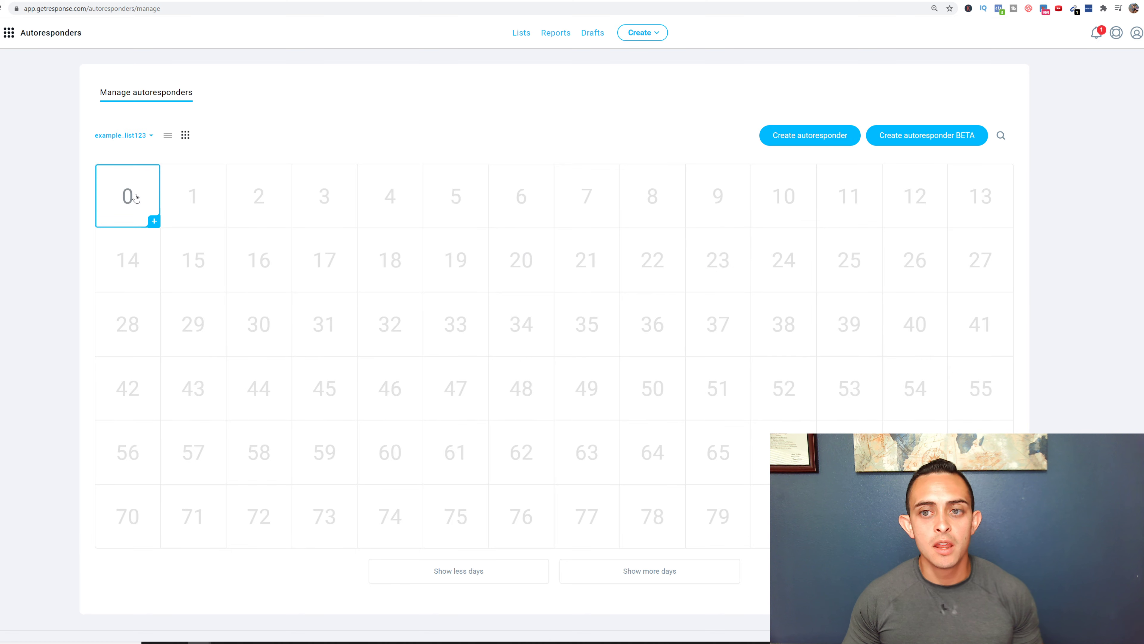
- Start a new autoresponder sent on day 0 to the example_list123 list
{"action": "left_click", "coordinate": [797, 143]}
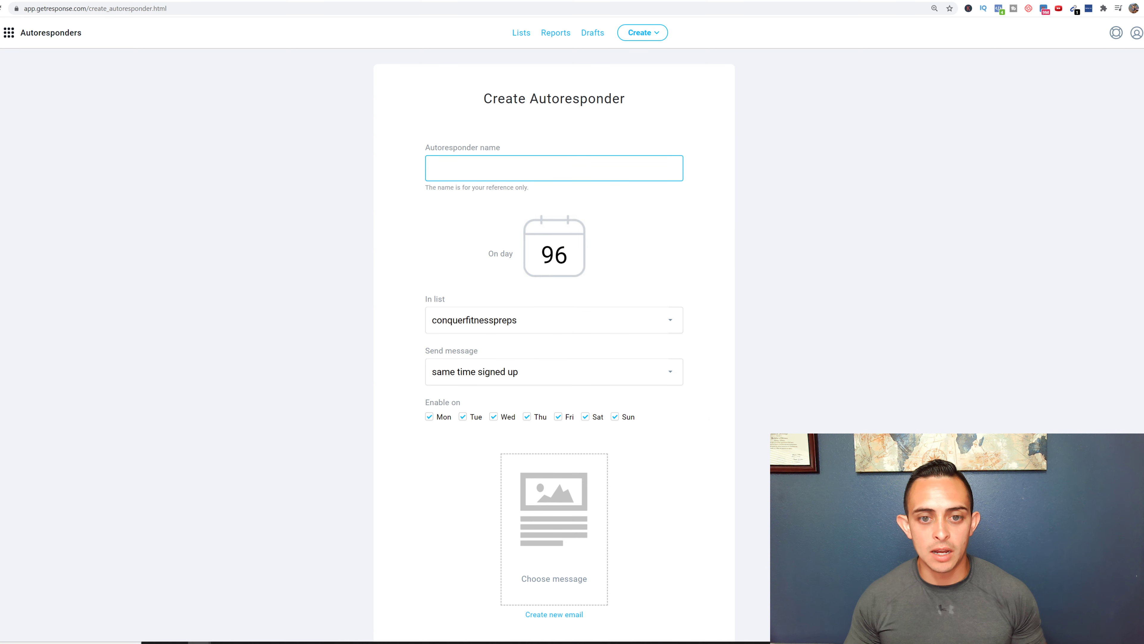
{"action": "key", "text": "Tab"}
{"action": "type", "text": "0"}
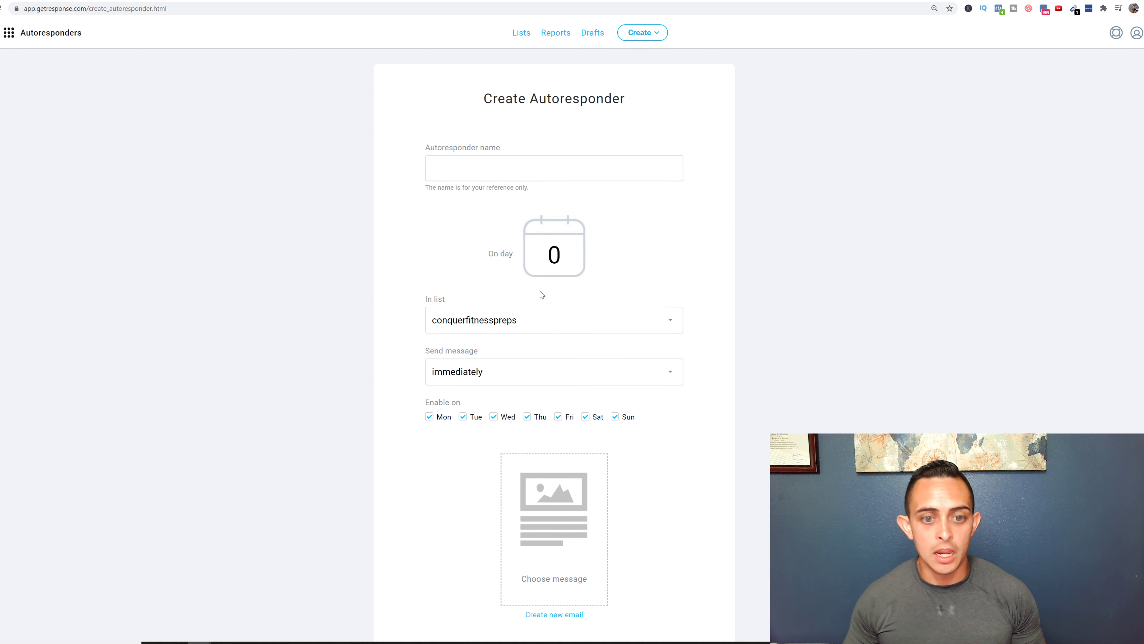
{"action": "left_click", "coordinate": [541, 323]}
{"action": "left_click", "coordinate": [477, 477]}
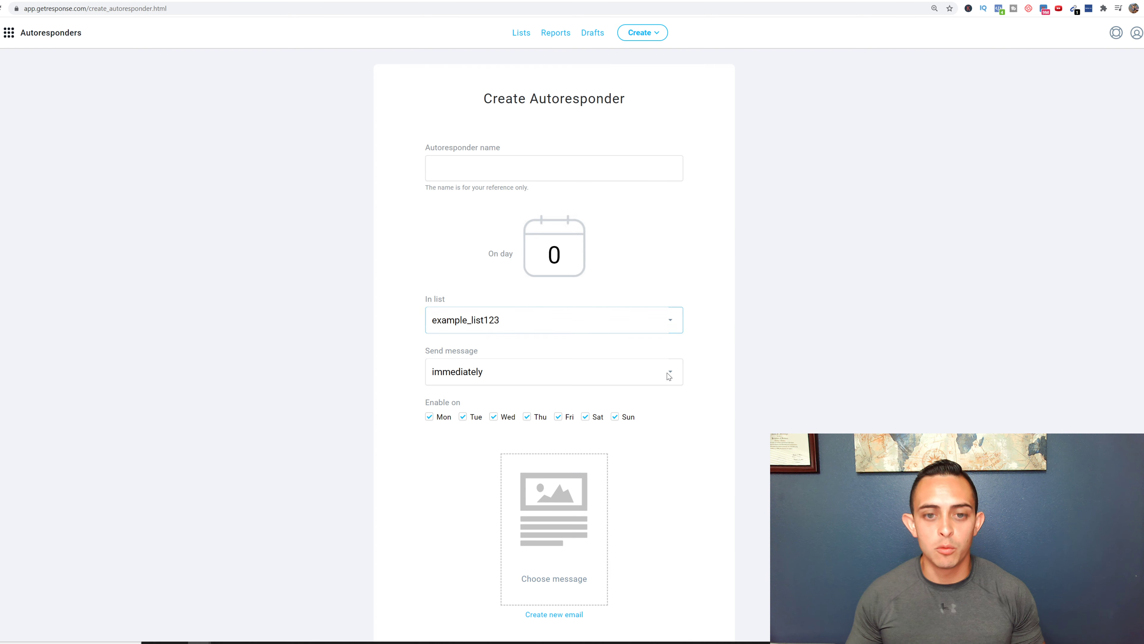
- Name the autoresponder Download FREE THING and create a new email for it
{"action": "left_click", "coordinate": [495, 168]}
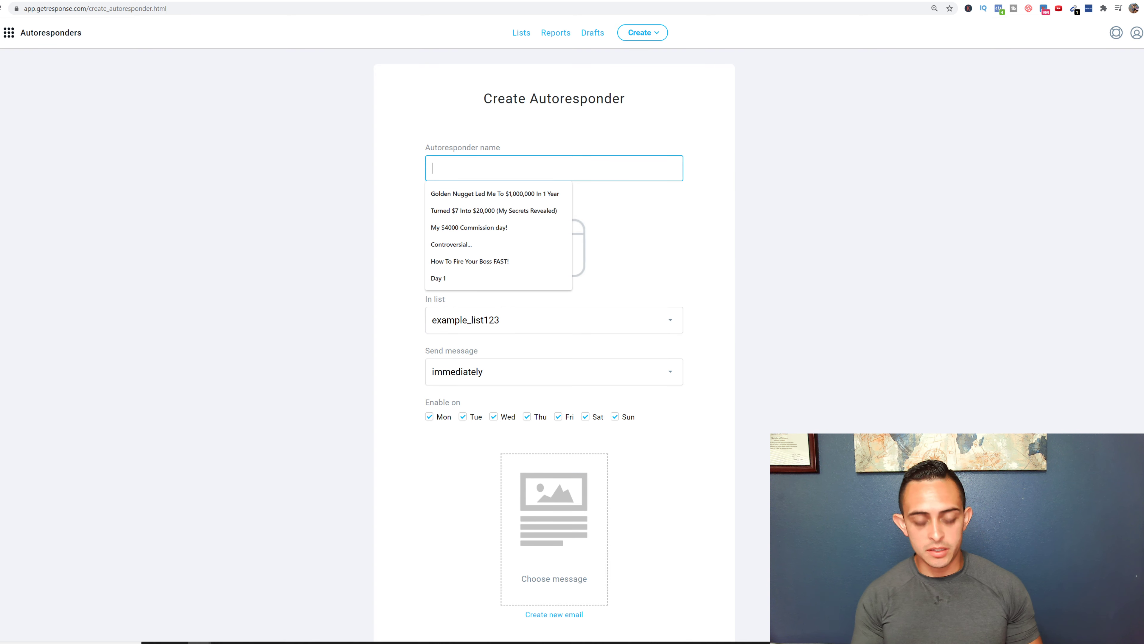
{"action": "type", "text": "Download FRE"}
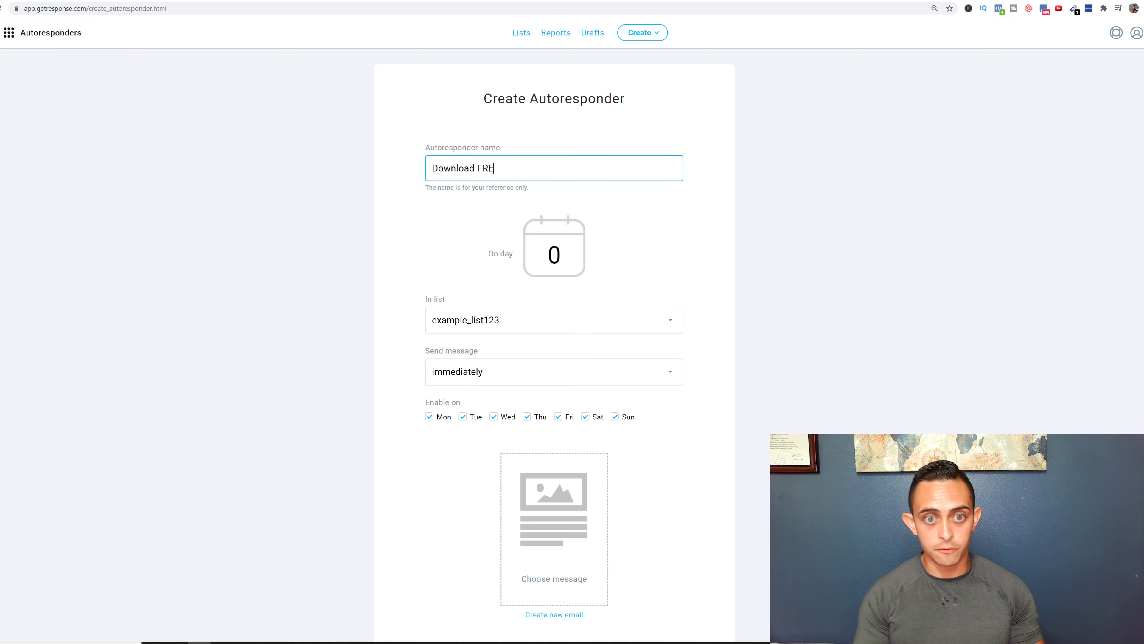
{"action": "key", "text": "ctrl+a"}
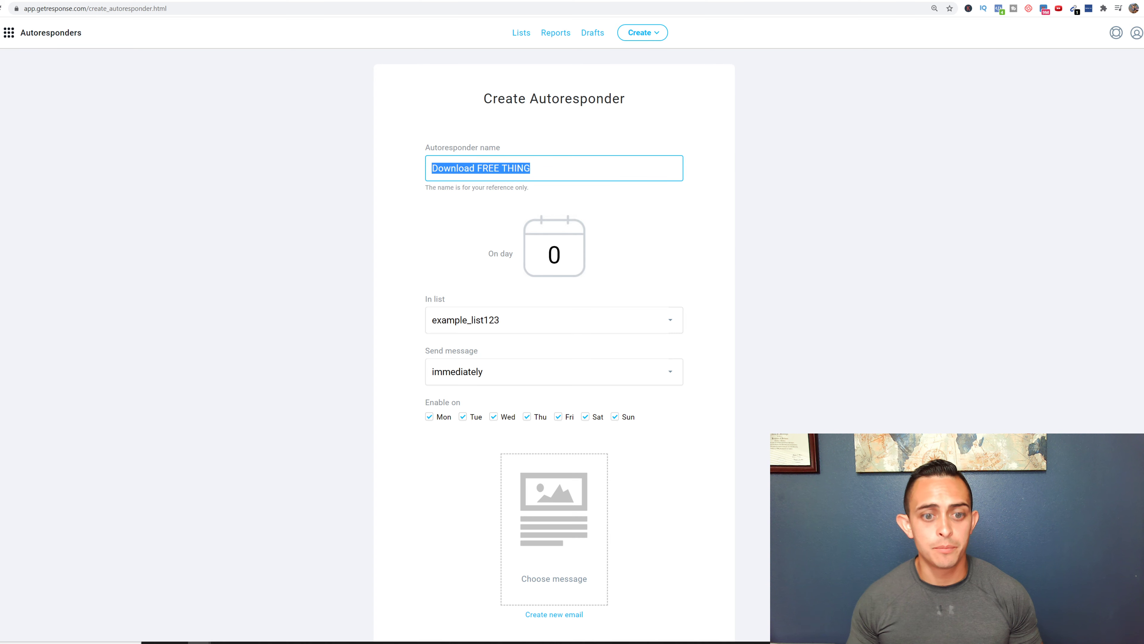
{"action": "scroll", "coordinate": [611, 123], "scroll_direction": "down", "scroll_amount": 3}
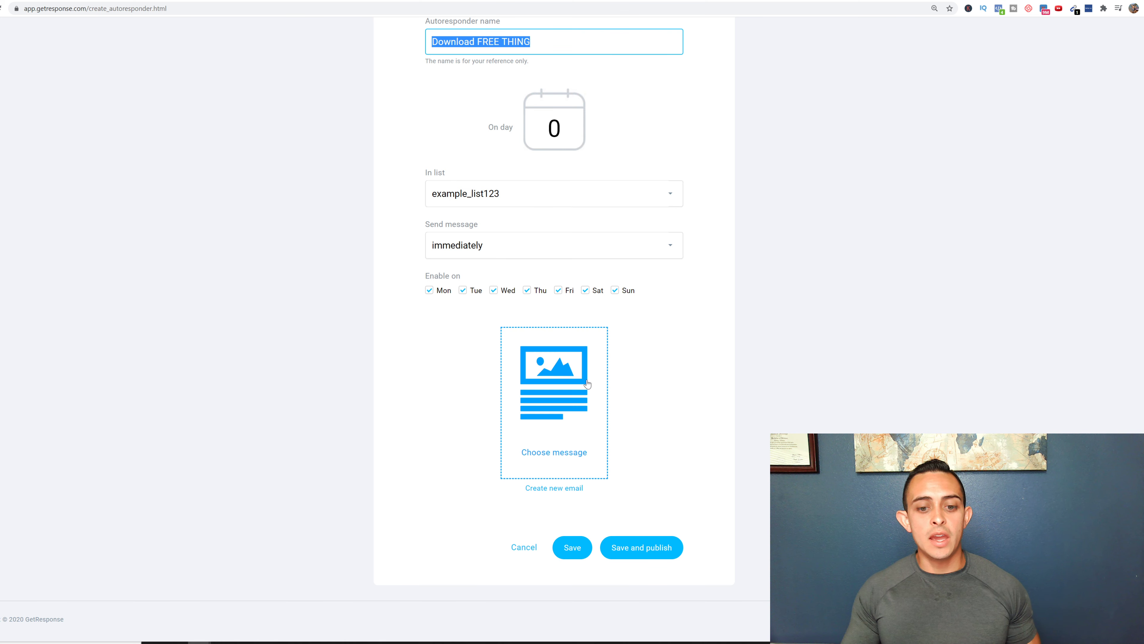
{"action": "left_click", "coordinate": [559, 488]}
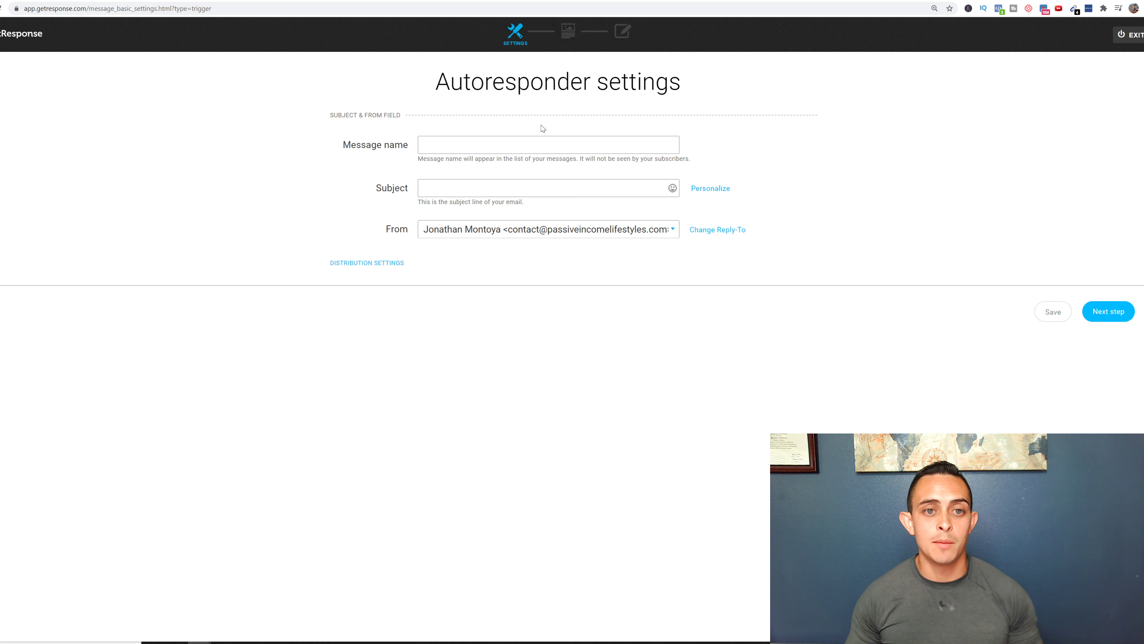
- Name the message Download FREE THING, subject 'Here is Your FREE YouTube Blueprint', and continue
{"action": "left_click", "coordinate": [535, 146]}
{"action": "type", "text": "Download FREE THING"}
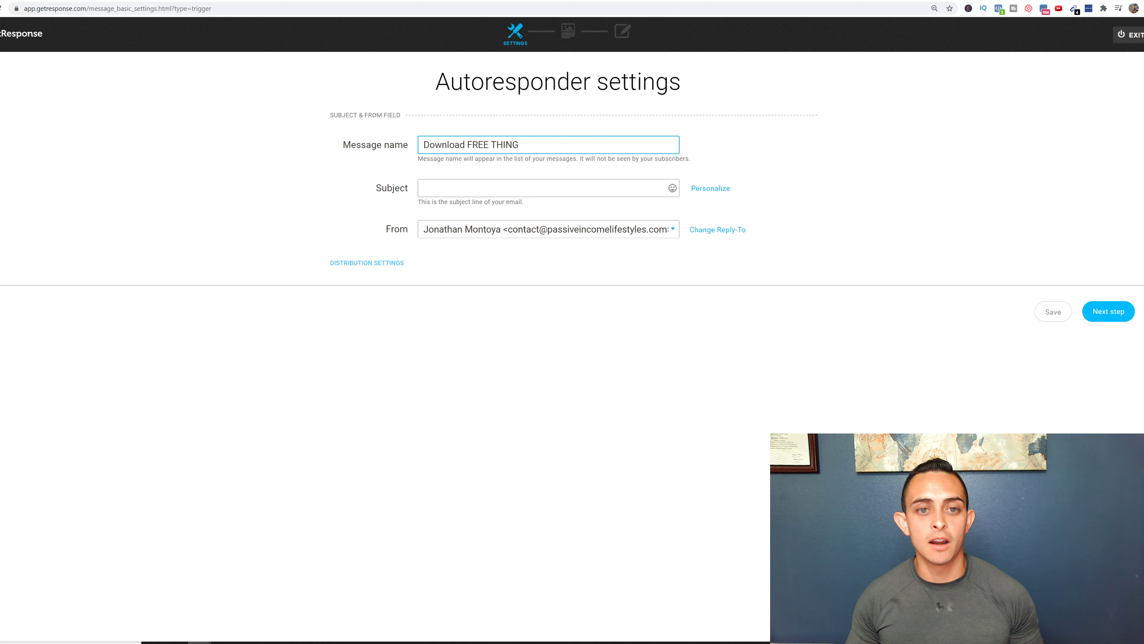
{"action": "left_click", "coordinate": [565, 187]}
{"action": "type", "text": "Her"}
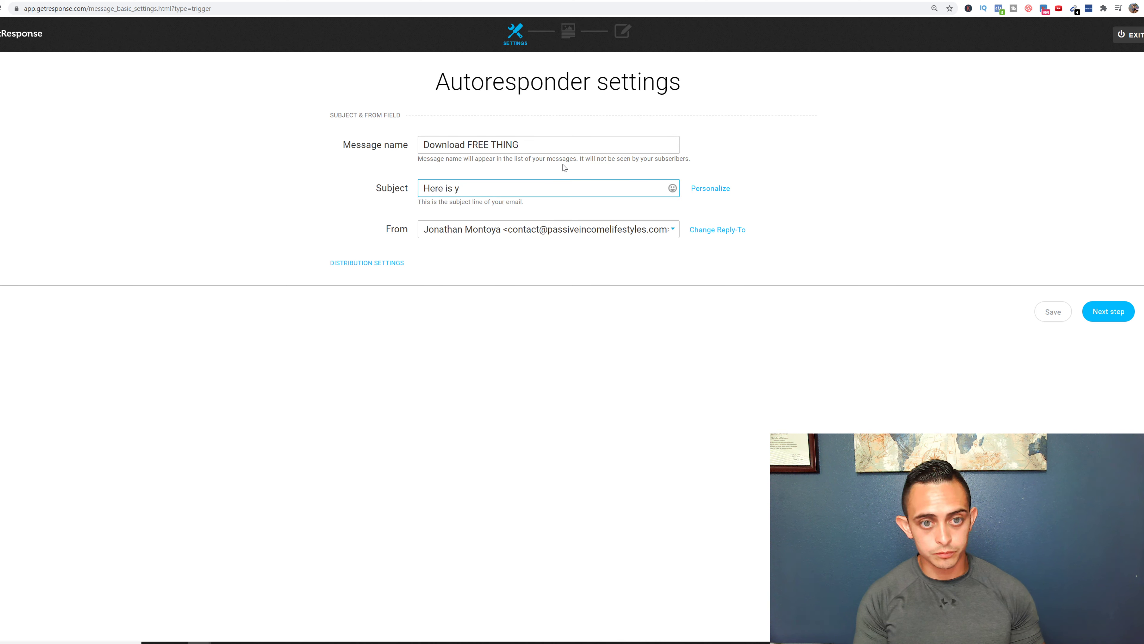
{"action": "type", "text": "e is Your FREE YouTube"}
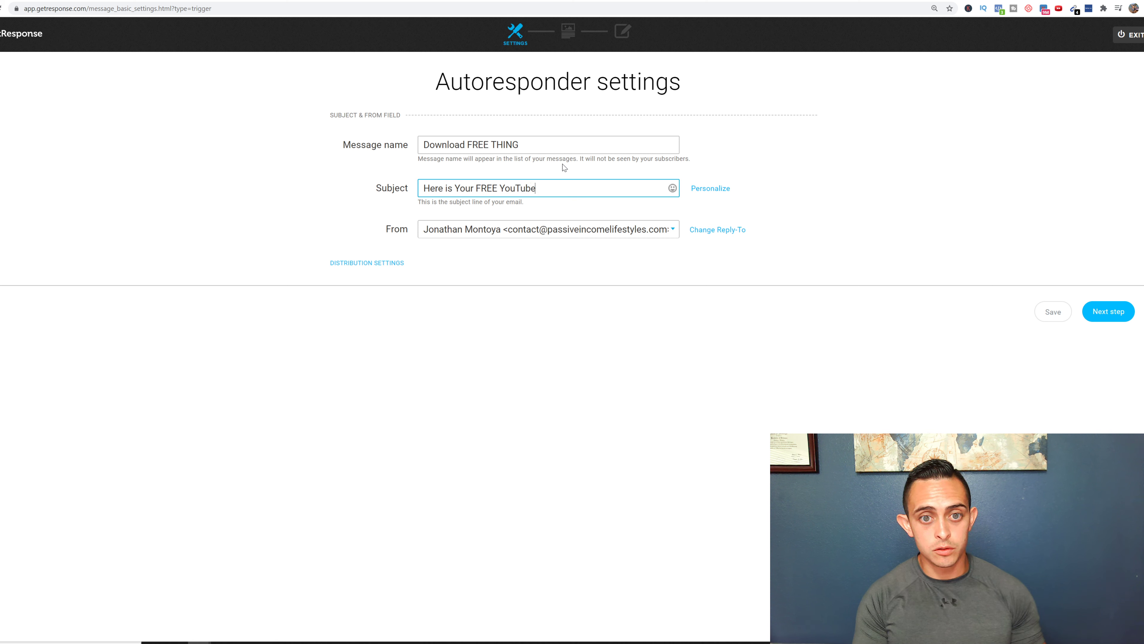
{"action": "type", "text": " Blueptint"}
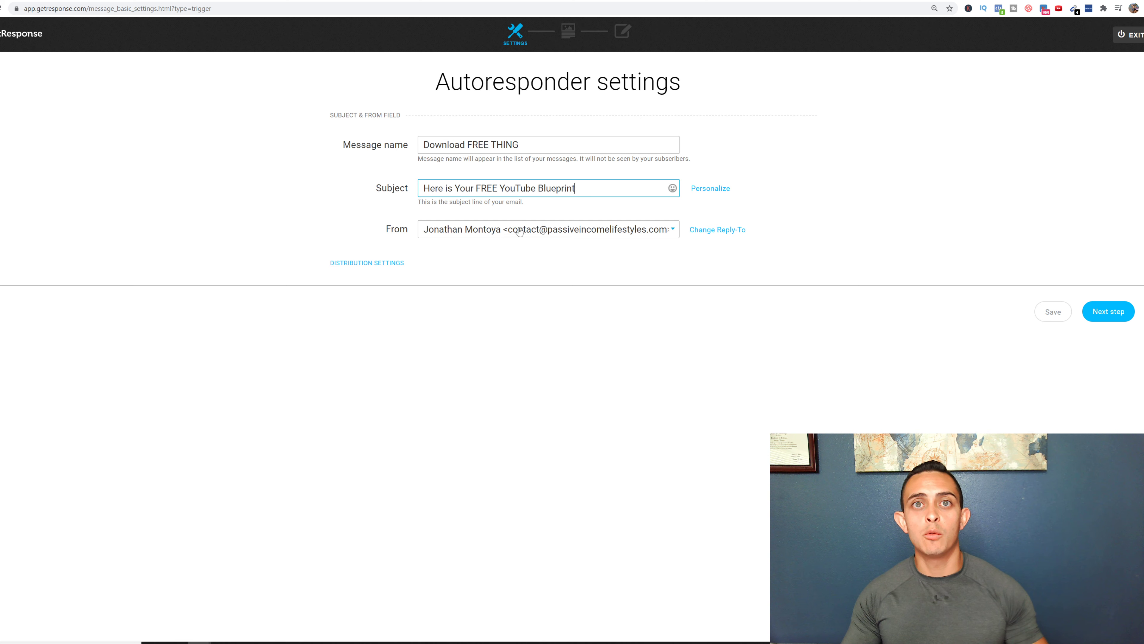
{"action": "left_click", "coordinate": [1120, 312]}
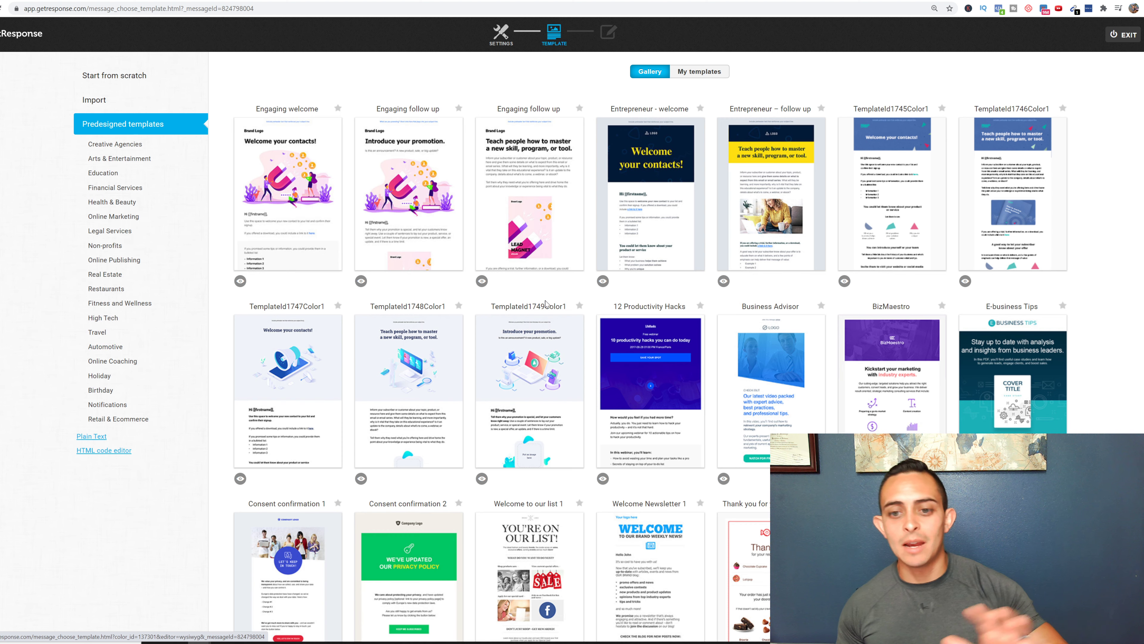
- Use the Blank template from the Start from scratch layouts
{"action": "mouse_move", "coordinate": [617, 331]}
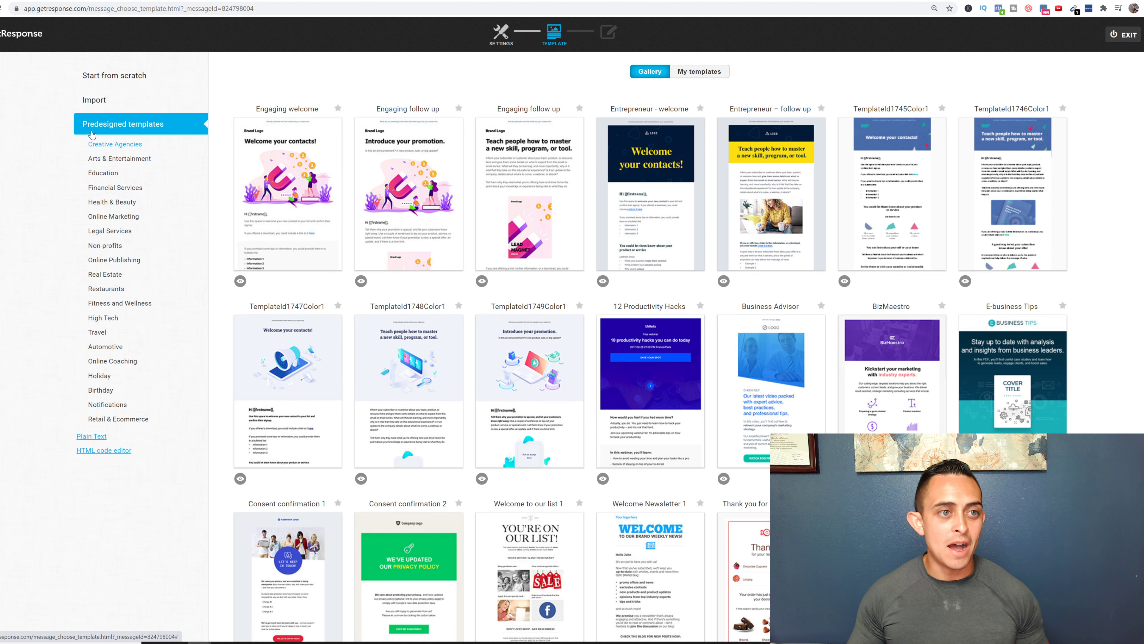
{"action": "left_click", "coordinate": [129, 80]}
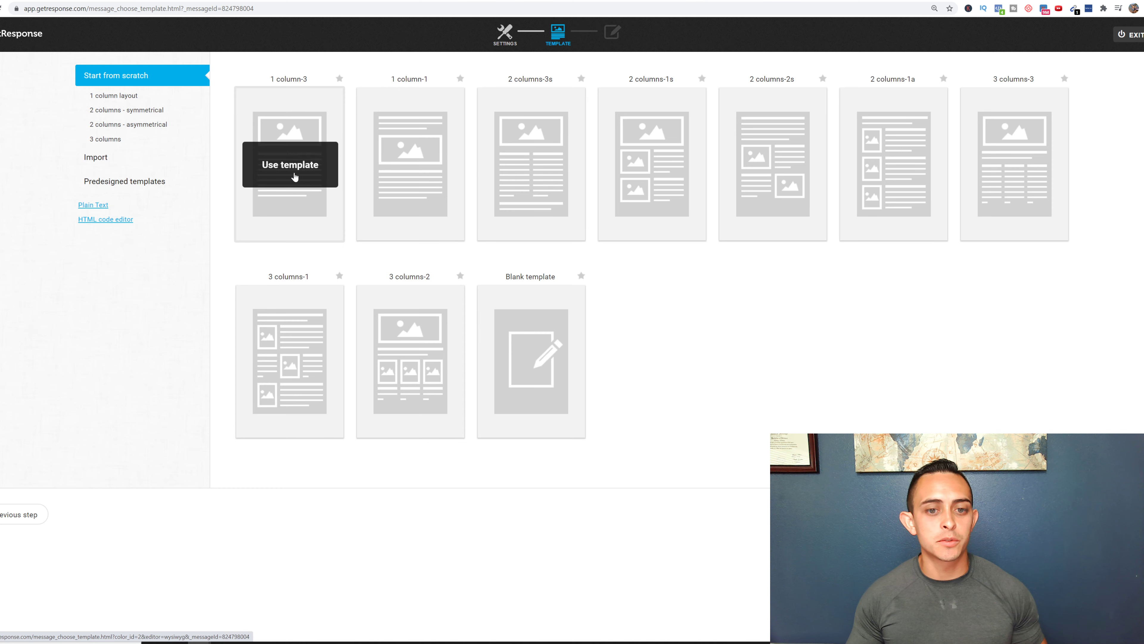
{"action": "mouse_move", "coordinate": [512, 347]}
{"action": "left_click", "coordinate": [529, 368]}
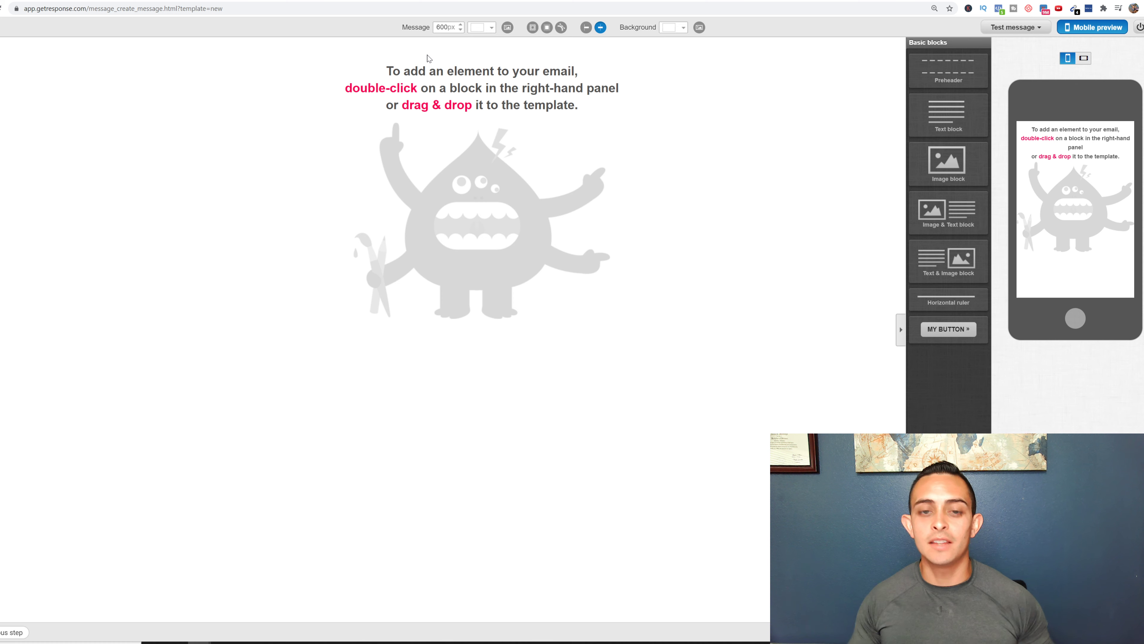
- Add a text block and an image block holding the 7 FREE WAYS TRAFFIC thumbnail
{"action": "left_click_drag", "start_coordinate": [961, 112], "coordinate": [581, 65]}
{"action": "left_click_drag", "start_coordinate": [948, 162], "coordinate": [543, 136]}
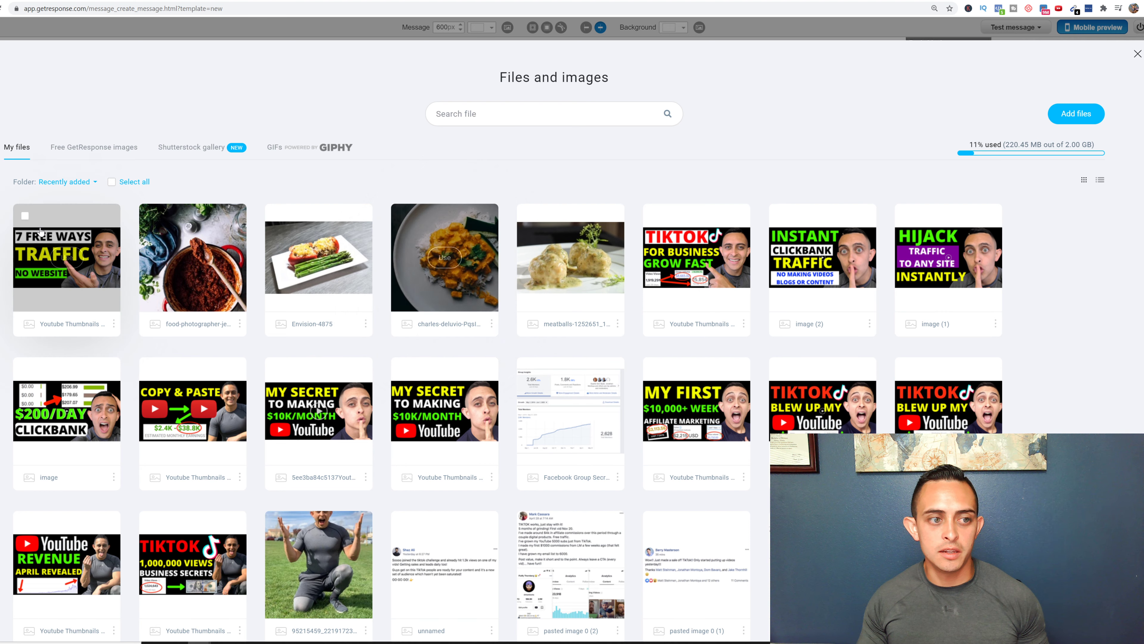
{"action": "left_click", "coordinate": [69, 255]}
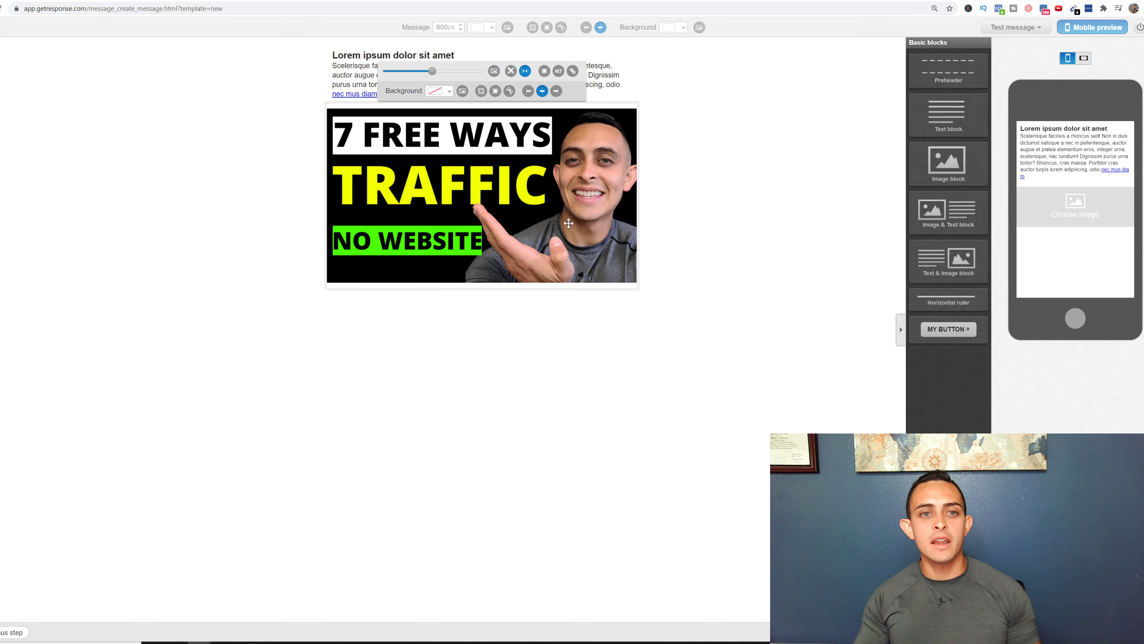
- Replace the placeholder text with 'Here is your free download:' and 'Get it here:'
{"action": "double_click", "coordinate": [364, 74]}
{"action": "key", "text": "ctrl+a"}
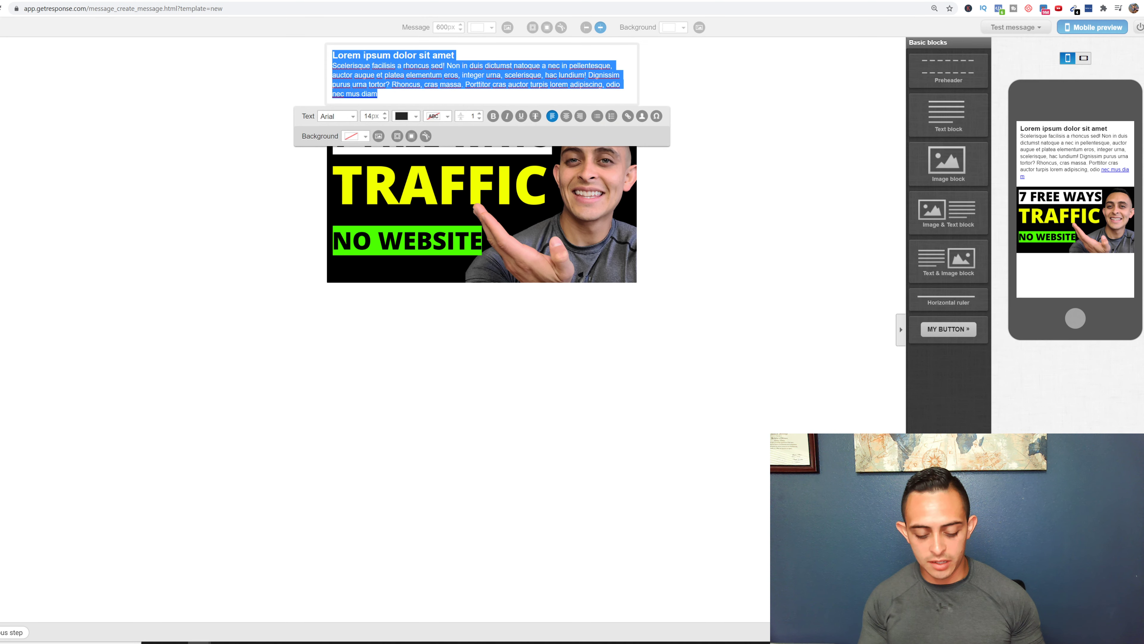
{"action": "type", "text": "Here is t"}
{"action": "key", "text": "BackSpace"}
{"action": "type", "text": "y"}
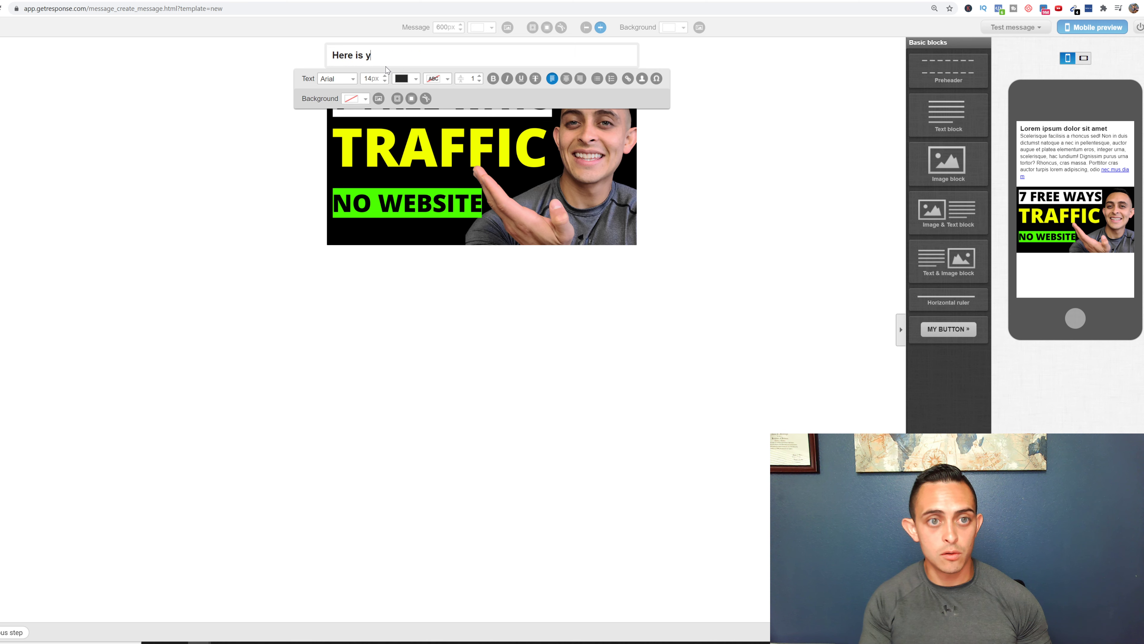
{"action": "type", "text": "our free download:"}
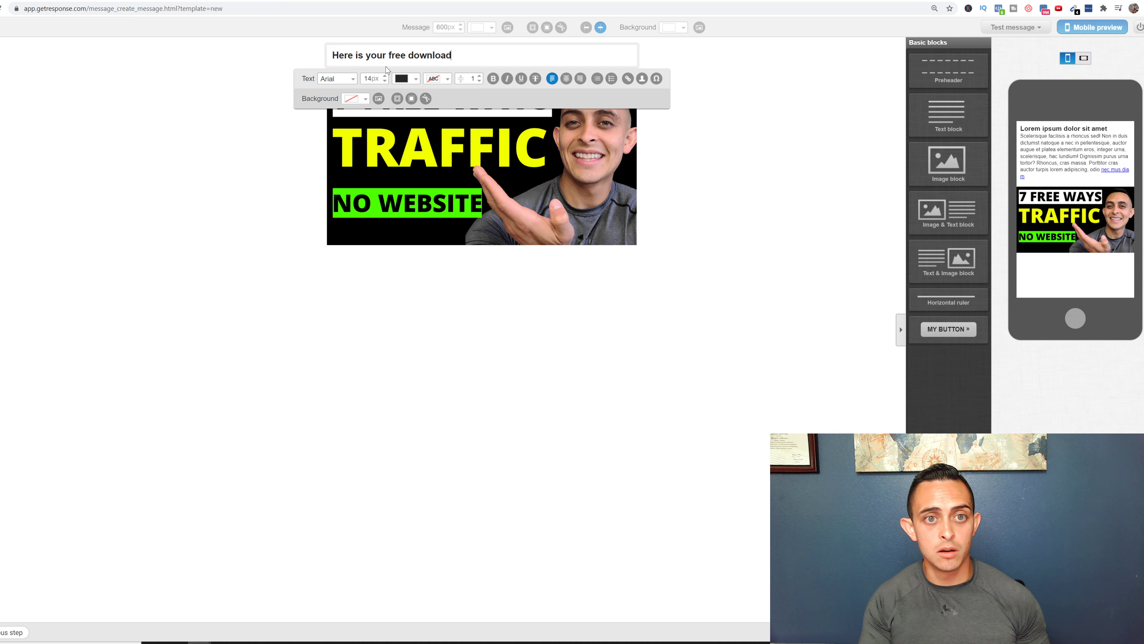
{"action": "key", "text": "Return"}
{"action": "type", "text": "Get "}
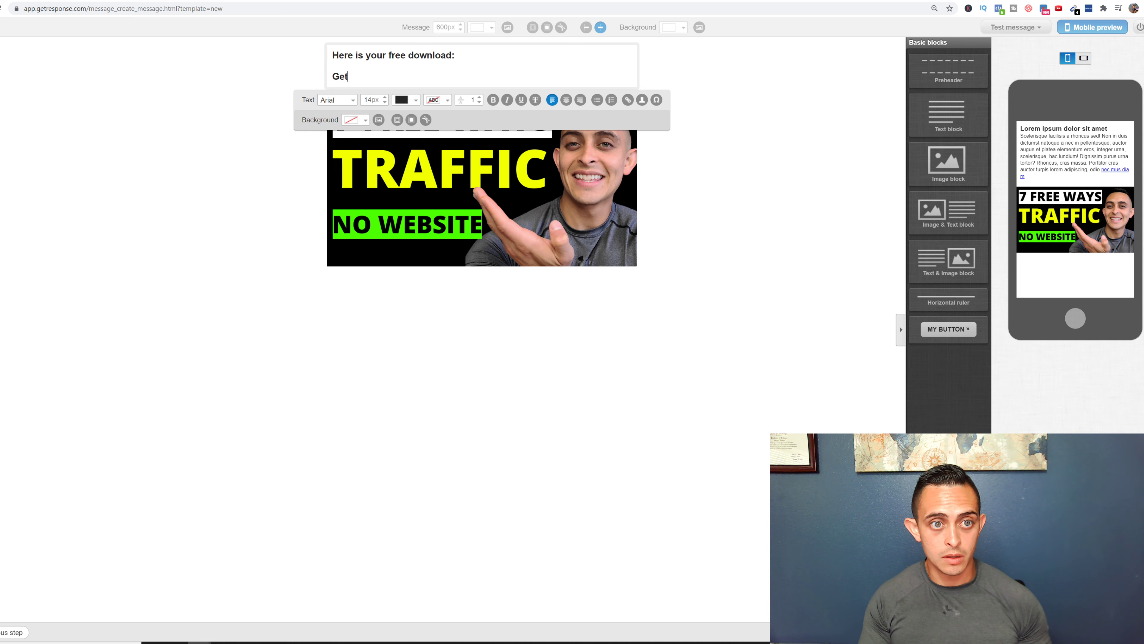
{"action": "type", "text": "it her e"}
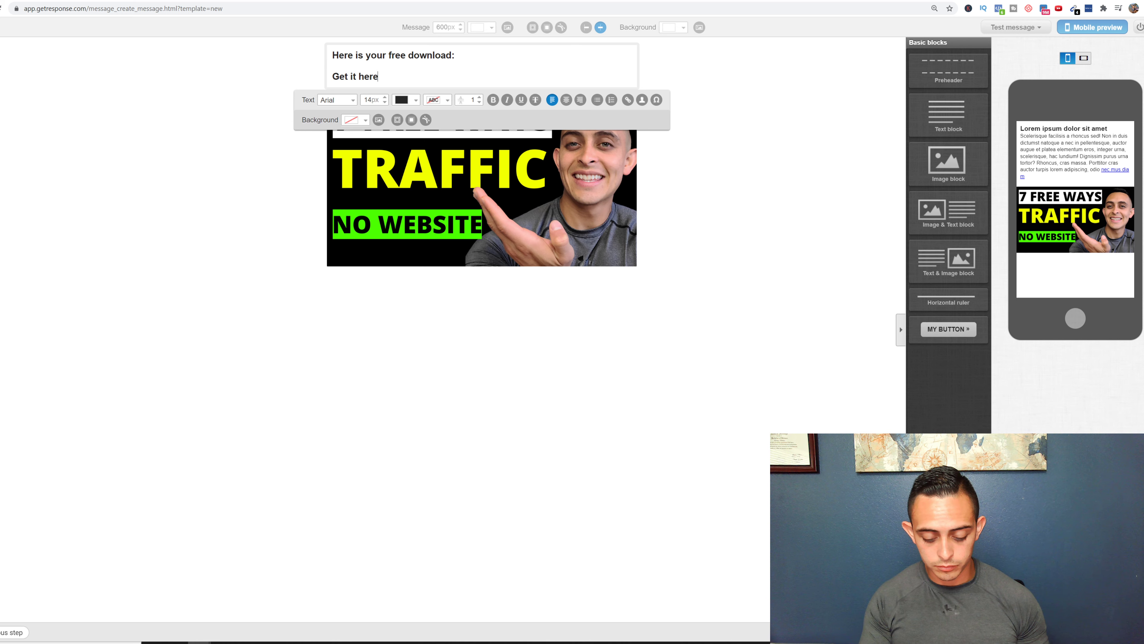
{"action": "key", "text": "Return"}
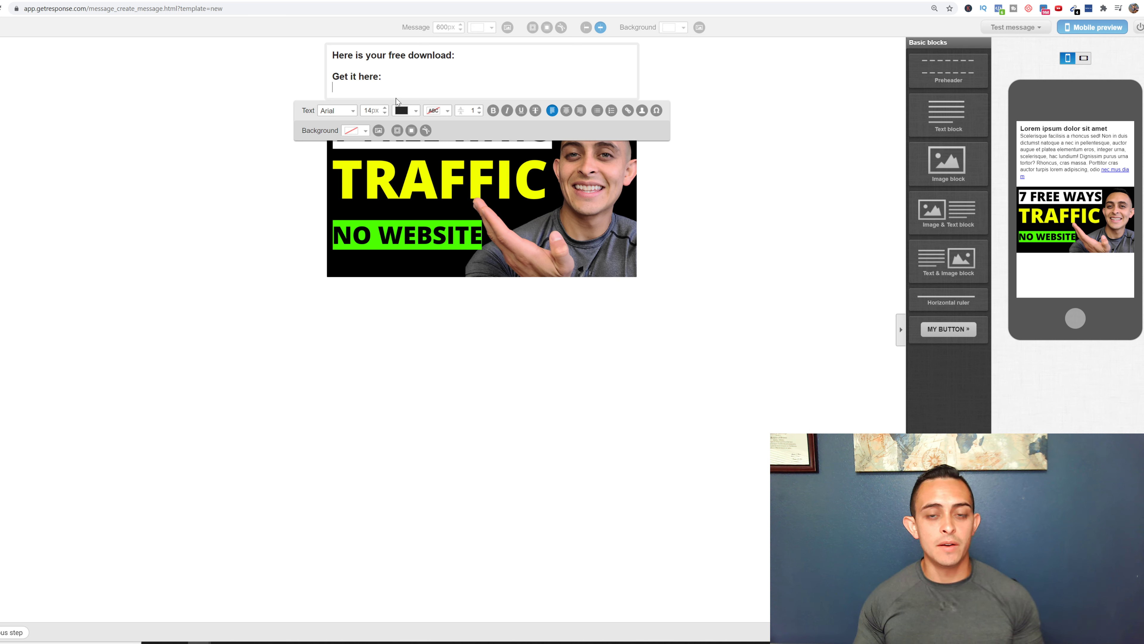
- Try linking 'Get it here:' to a saved YouTube address, cancel, and select the image
{"action": "left_click_drag", "start_coordinate": [384, 77], "coordinate": [332, 77]}
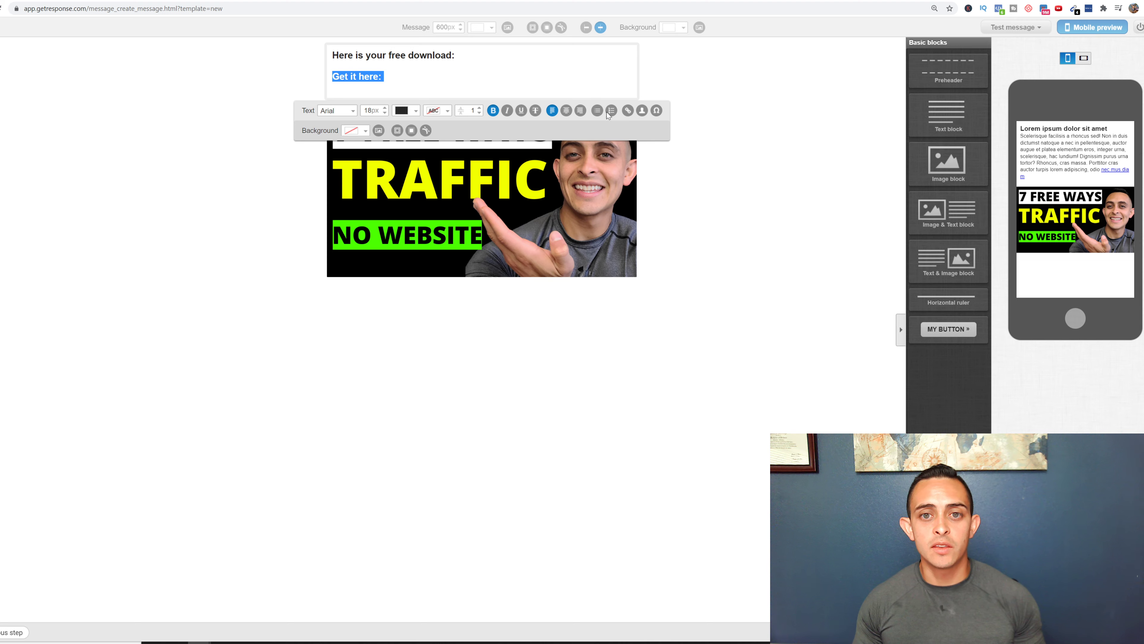
{"action": "left_click", "coordinate": [628, 110]}
{"action": "left_click", "coordinate": [555, 315]}
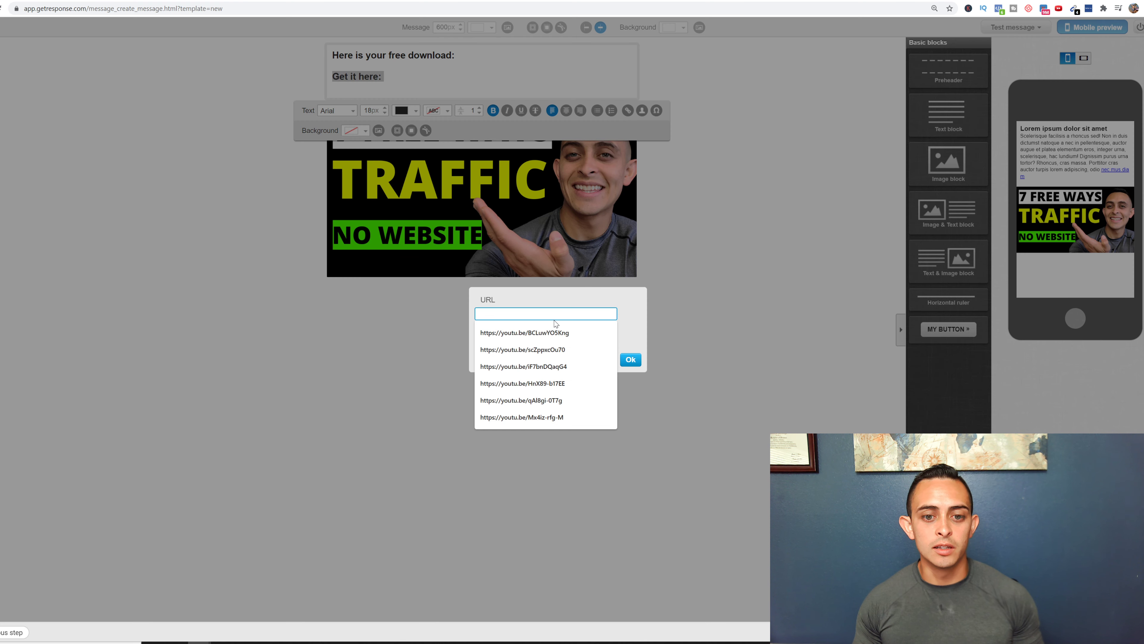
{"action": "left_click", "coordinate": [541, 332]}
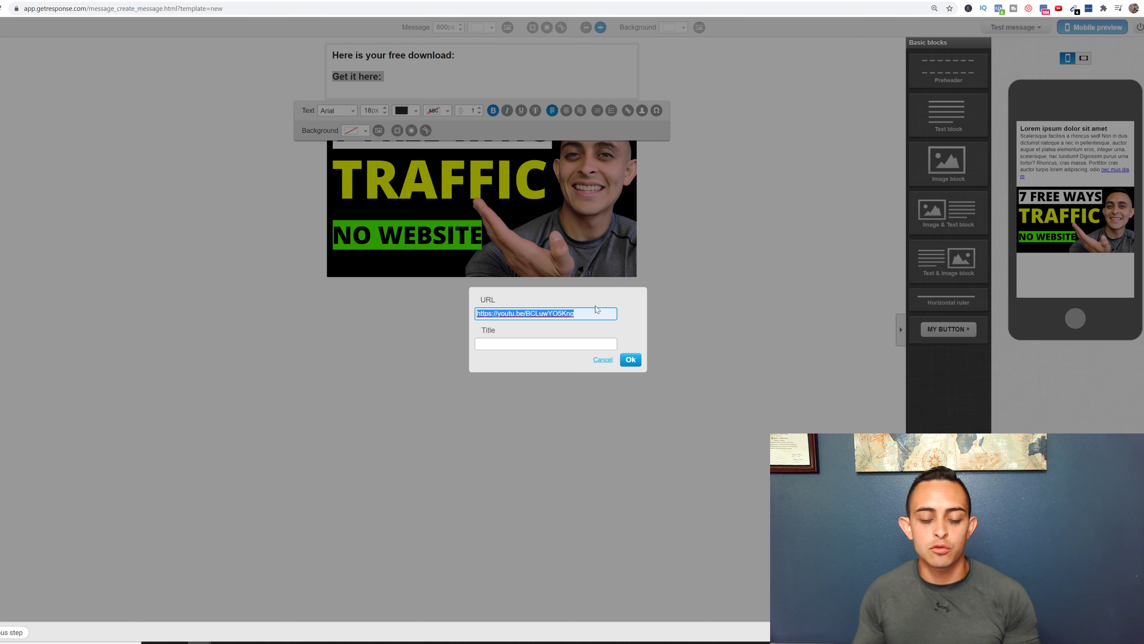
{"action": "left_click", "coordinate": [611, 363]}
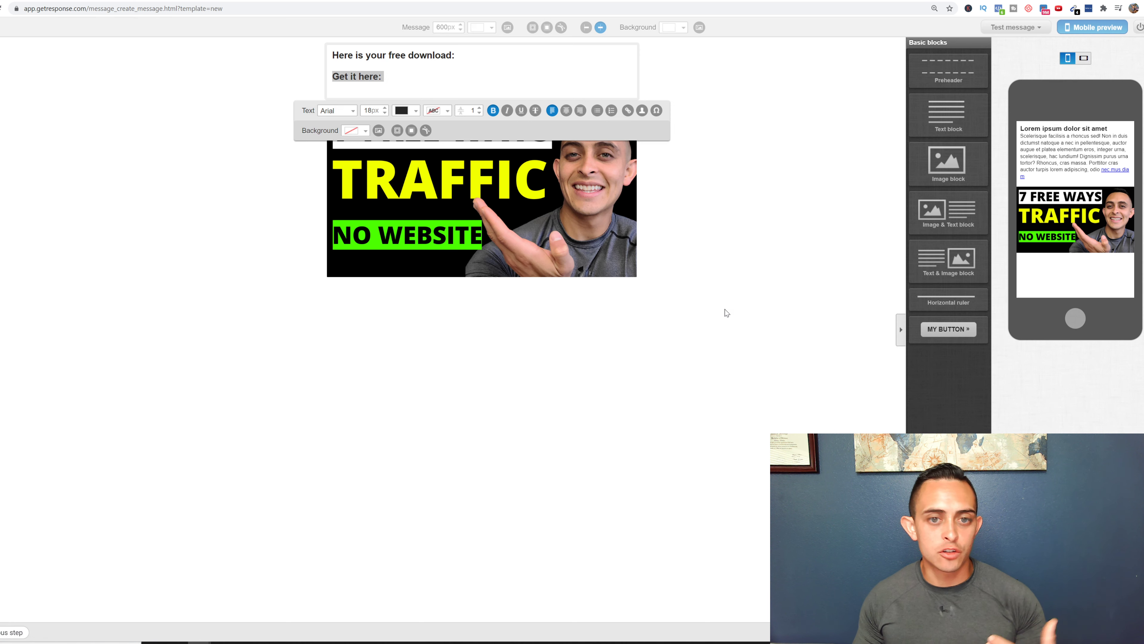
{"action": "left_click", "coordinate": [595, 212]}
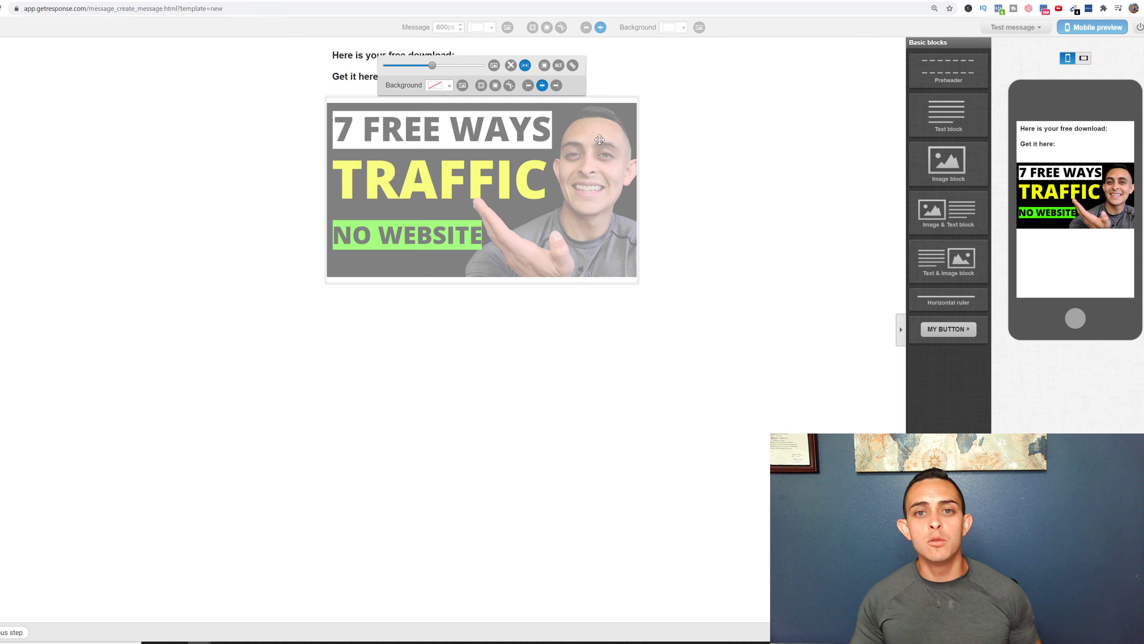
- Delete the image block, then generate and close the HTML-to-plain-text version
{"action": "left_click", "coordinate": [645, 118]}
{"action": "left_click", "coordinate": [638, 96]}
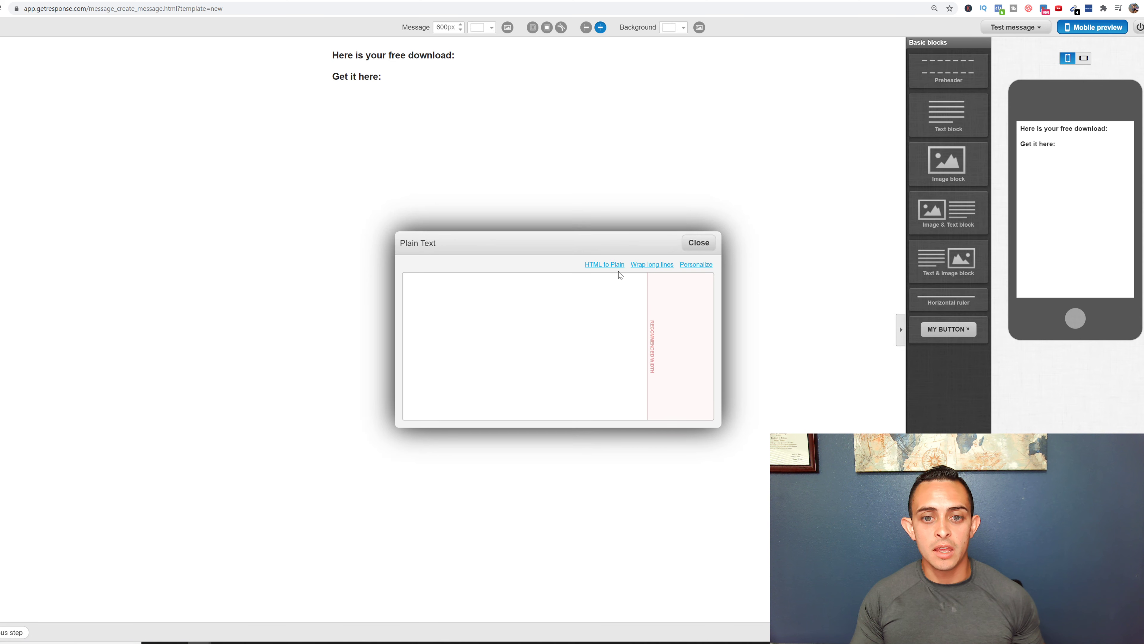
{"action": "left_click", "coordinate": [603, 265]}
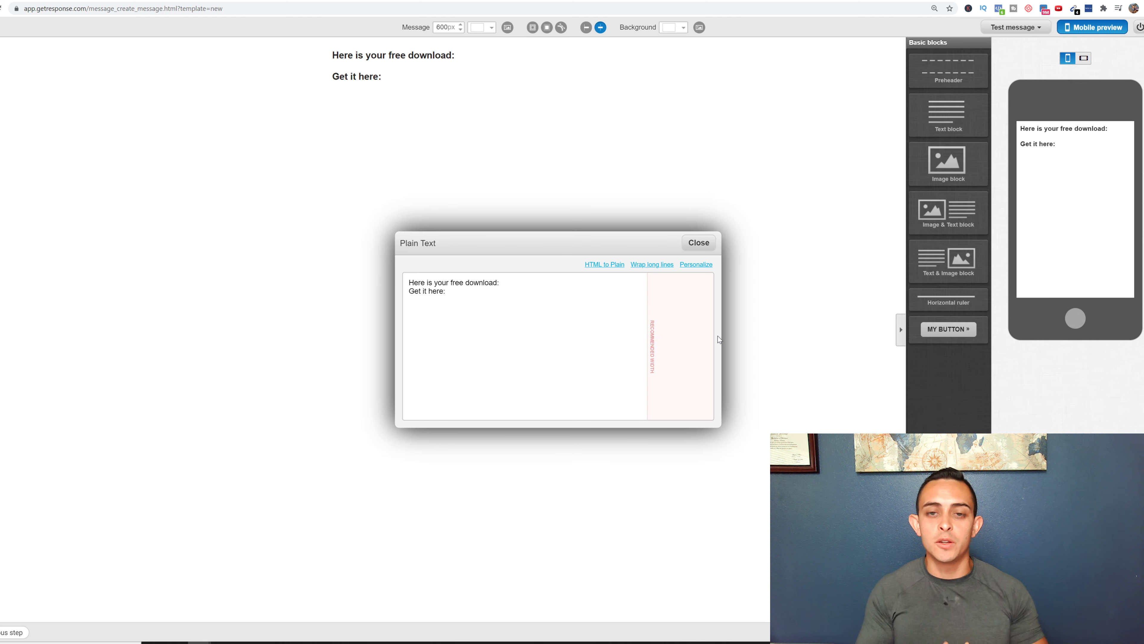
{"action": "left_click", "coordinate": [699, 243]}
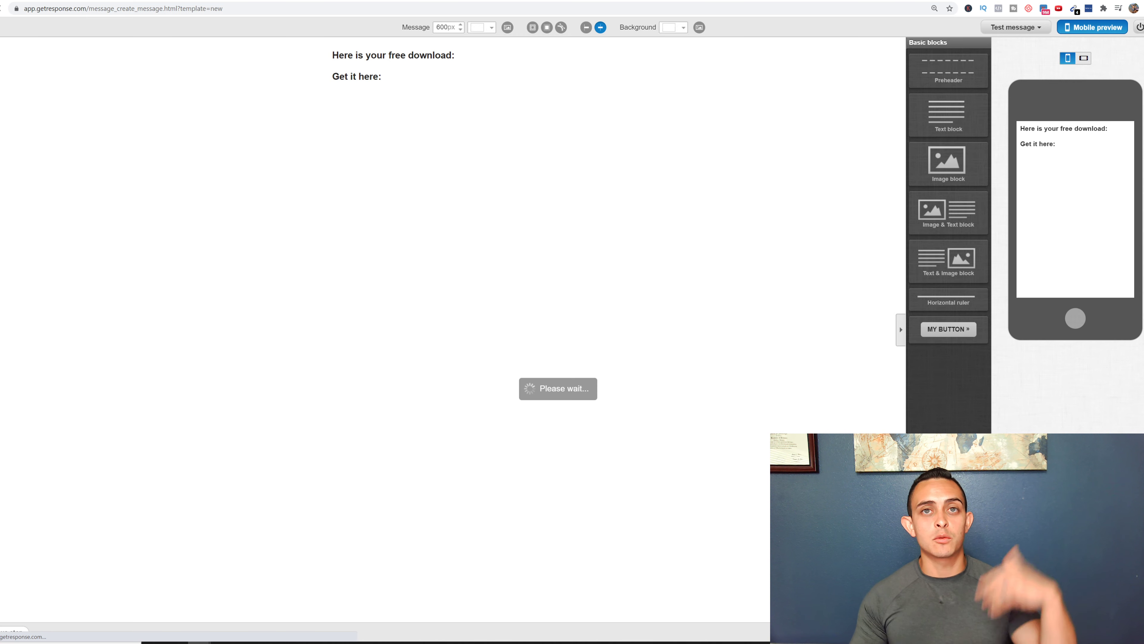
{"action": "scroll", "coordinate": [639, 441], "scroll_direction": "down", "scroll_amount": 3}
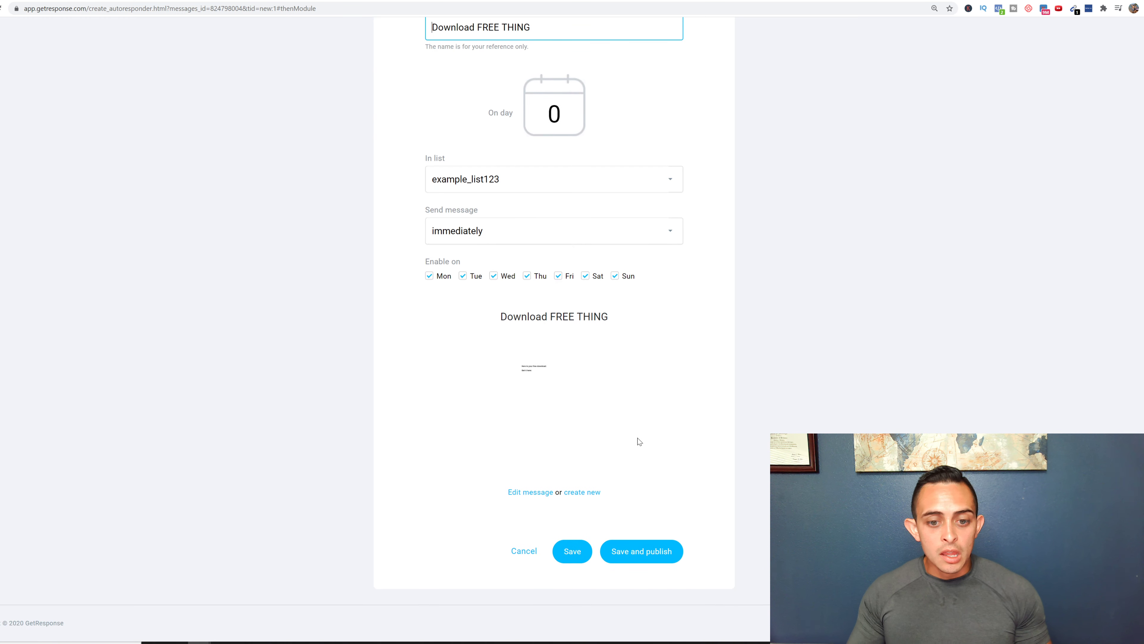
- Save and publish the Download FREE THING autoresponder
{"action": "scroll", "coordinate": [642, 476], "scroll_direction": "down", "scroll_amount": 1}
{"action": "left_click", "coordinate": [661, 553]}
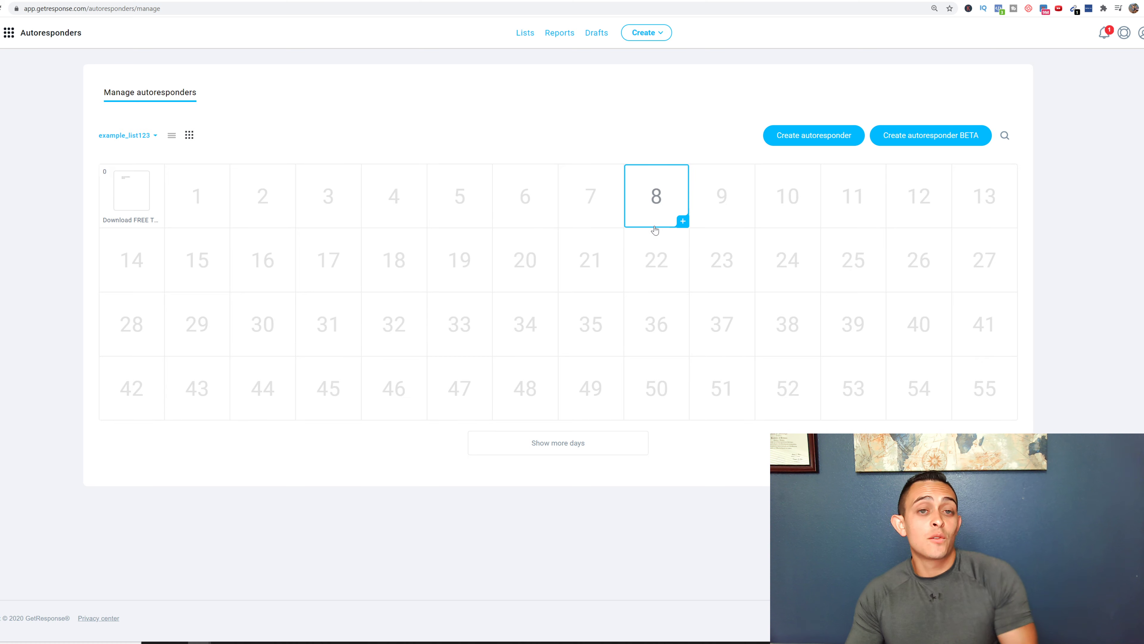
- Filter the autoresponder calendar to show all lists
{"action": "left_click", "coordinate": [149, 137]}
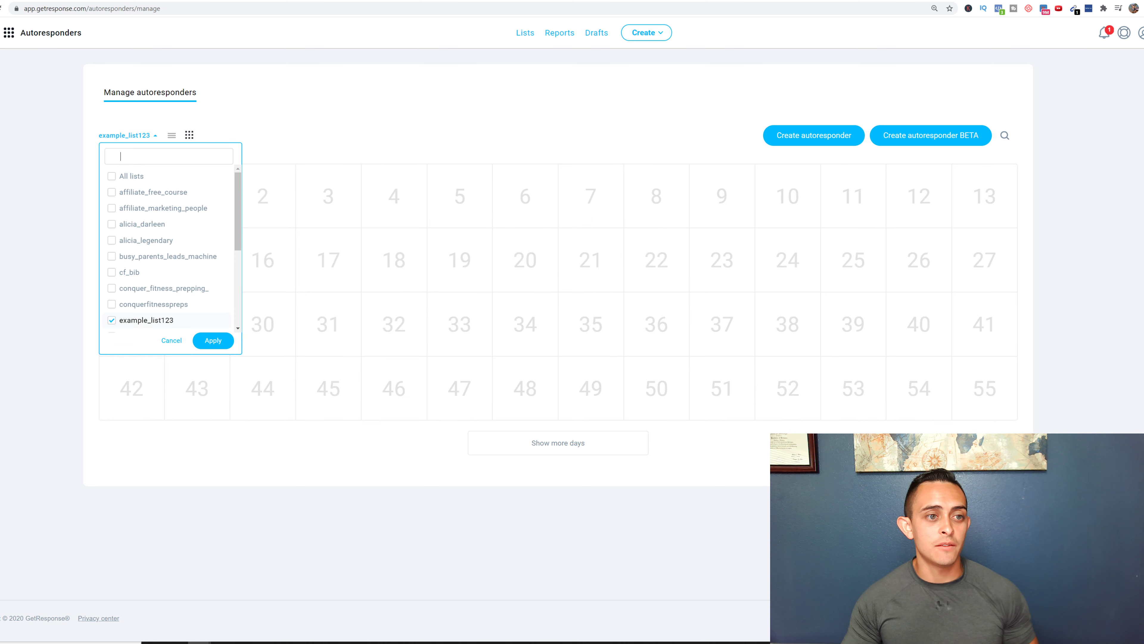
{"action": "left_click", "coordinate": [147, 178]}
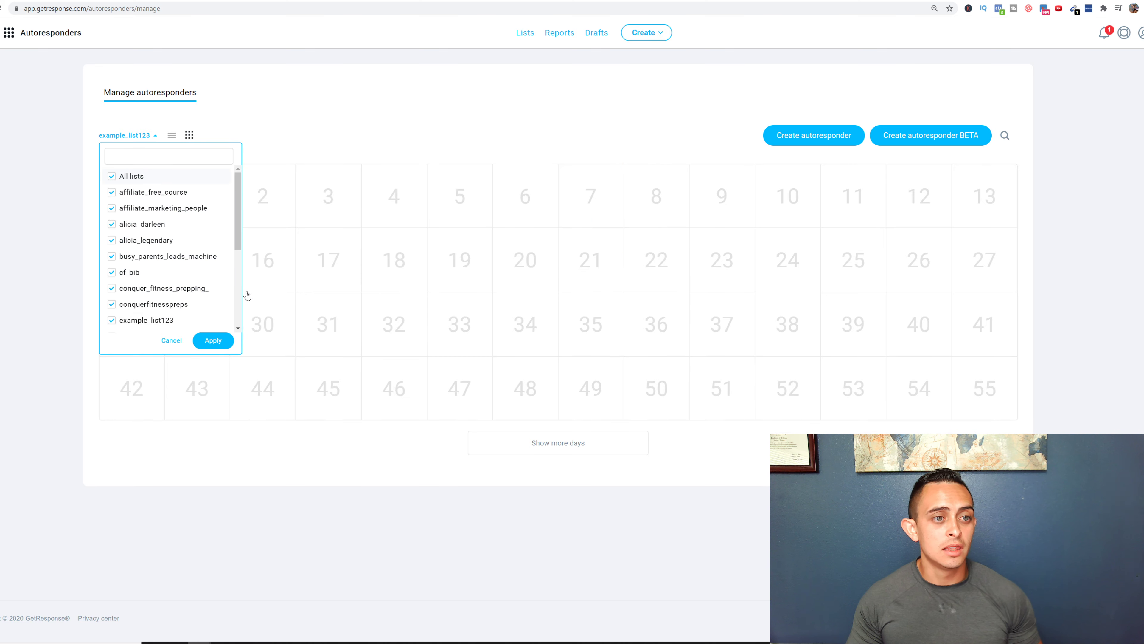
{"action": "left_click", "coordinate": [211, 341]}
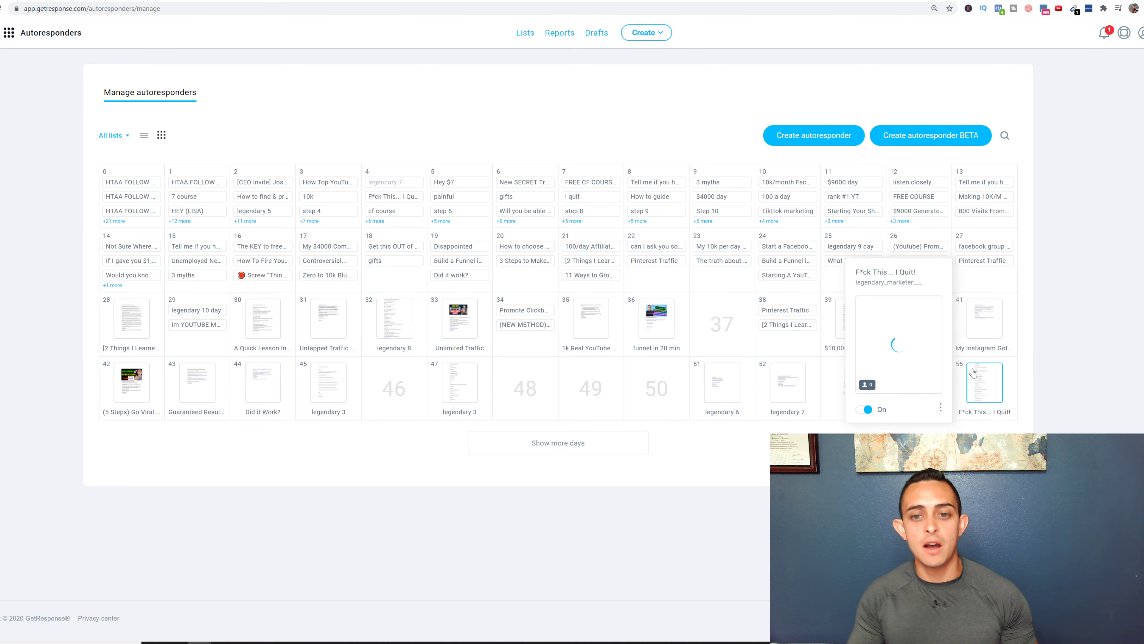
- Reveal more calendar days out to day 107, then return to the top
{"action": "left_click", "coordinate": [642, 448]}
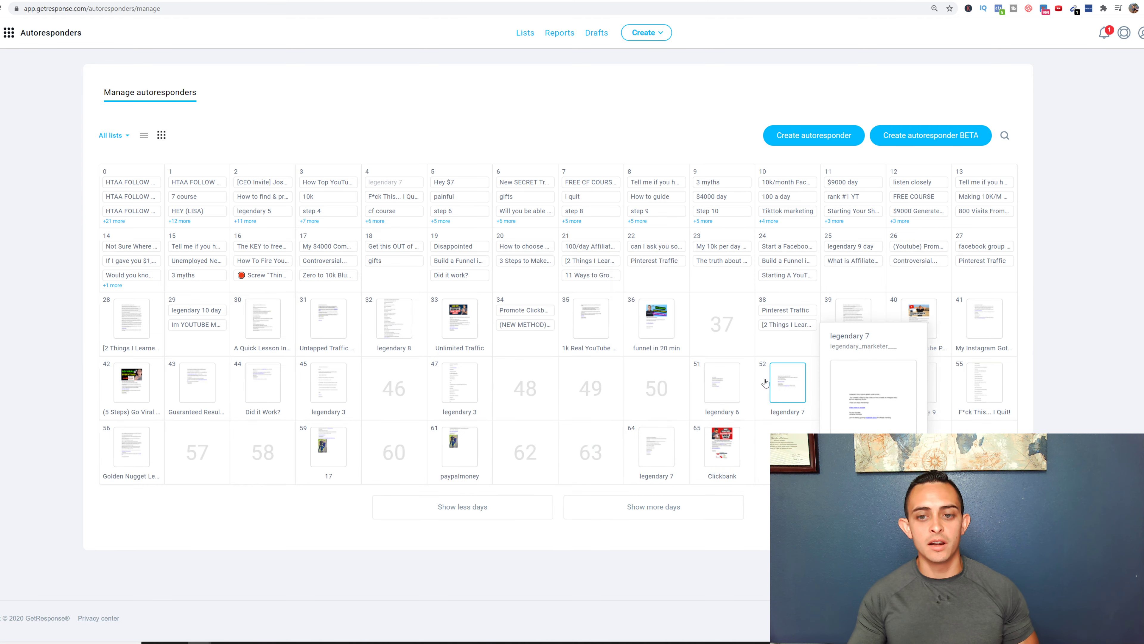
{"action": "left_click", "coordinate": [612, 498]}
{"action": "scroll", "coordinate": [663, 523], "scroll_direction": "down", "scroll_amount": 1}
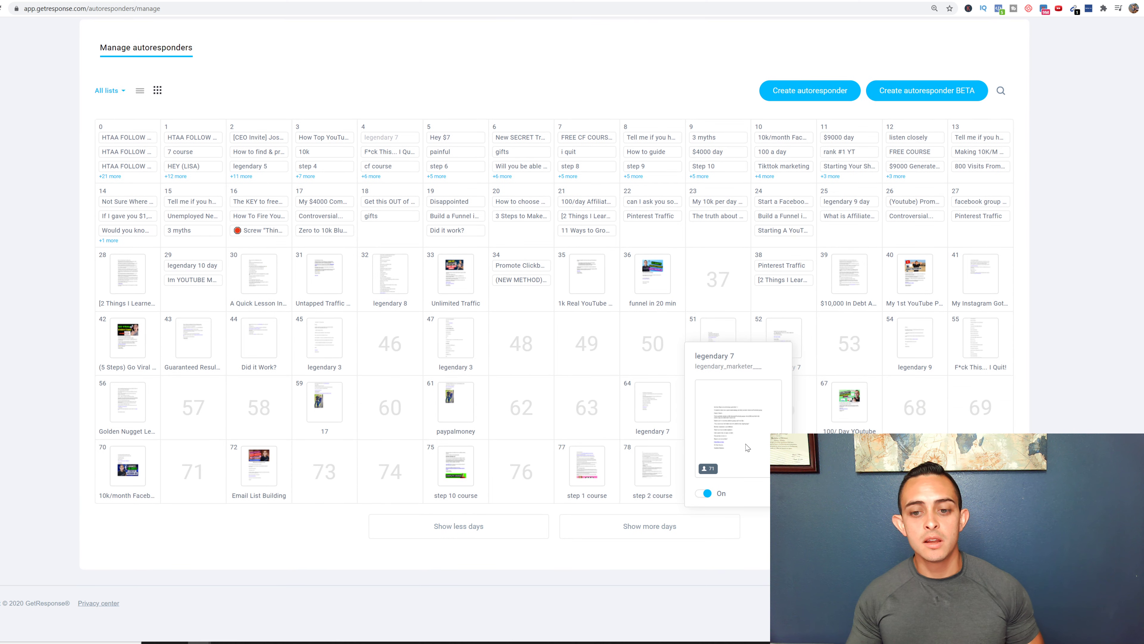
{"action": "left_click", "coordinate": [664, 522]}
{"action": "scroll", "coordinate": [662, 523], "scroll_direction": "down", "scroll_amount": 2}
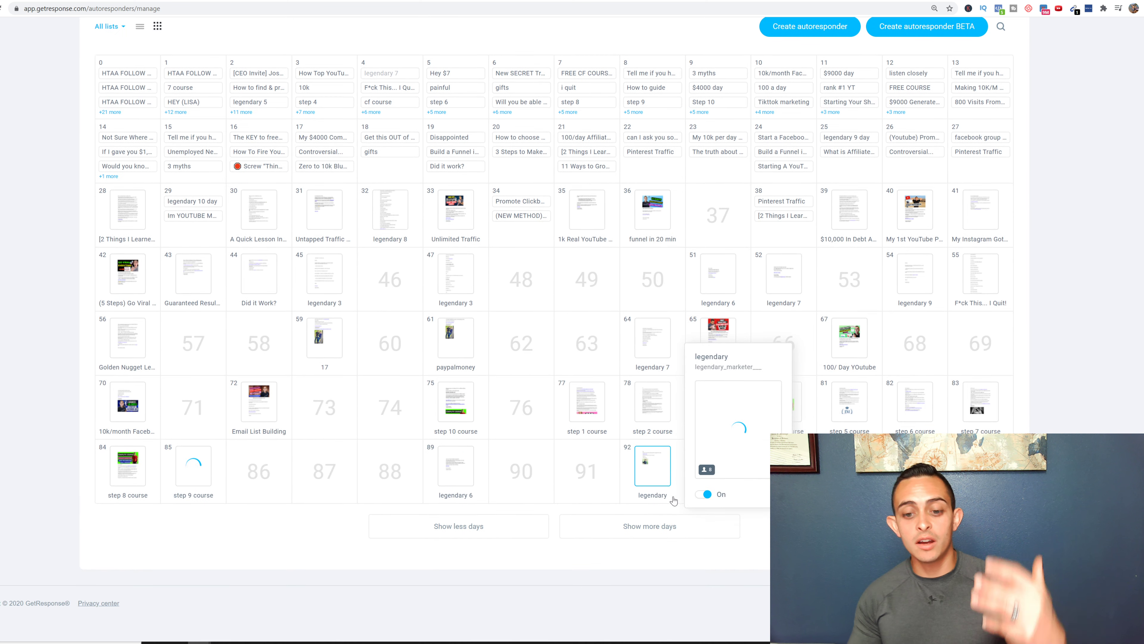
{"action": "left_click", "coordinate": [657, 525]}
{"action": "scroll", "coordinate": [735, 503], "scroll_direction": "down", "scroll_amount": 1}
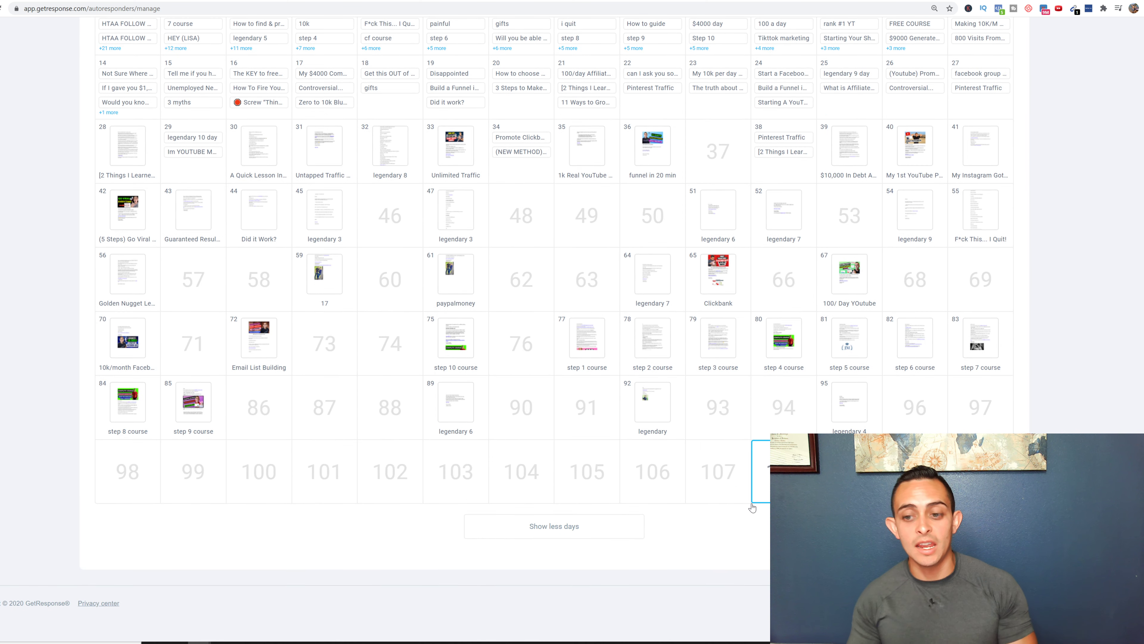
{"action": "scroll", "coordinate": [686, 494], "scroll_direction": "up", "scroll_amount": 2}
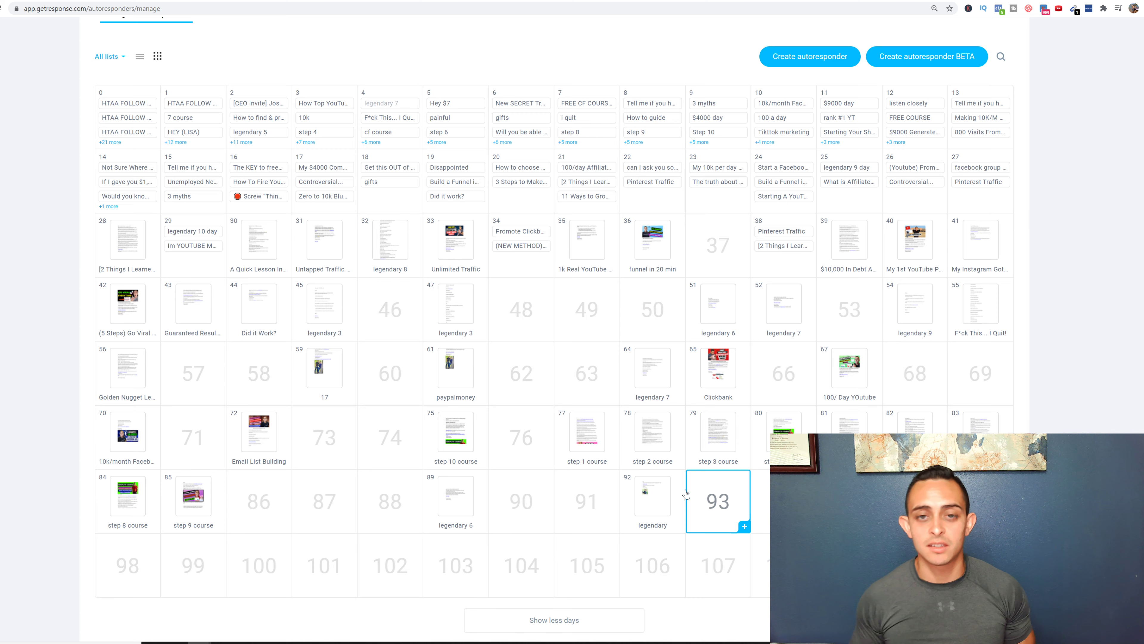
{"action": "scroll", "coordinate": [685, 494], "scroll_direction": "up", "scroll_amount": 2}
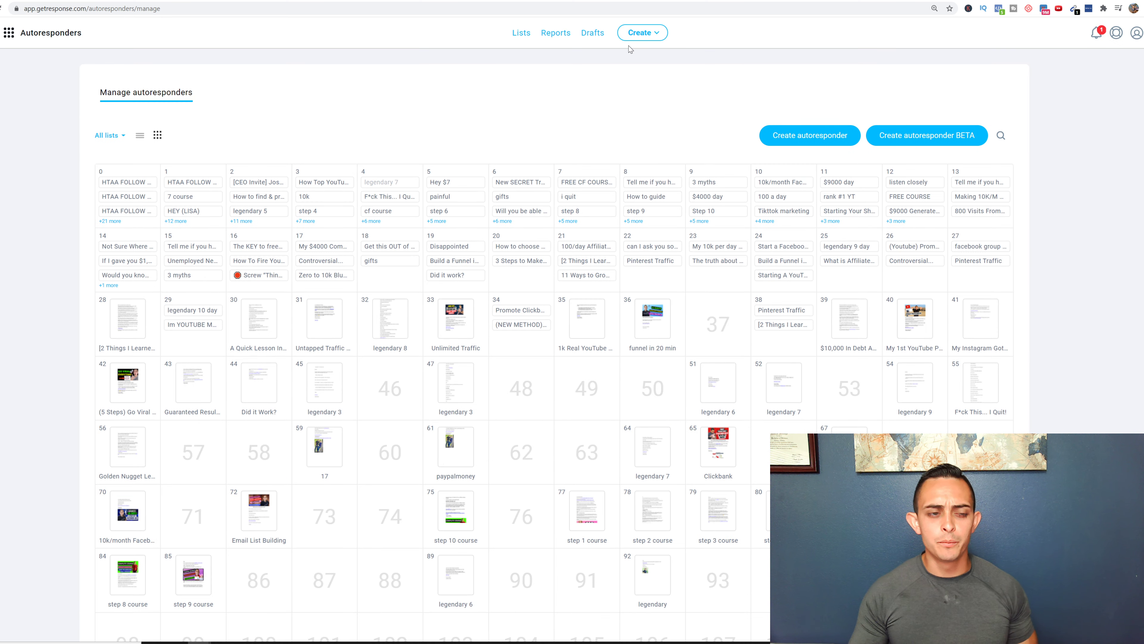
- Start a drag-and-drop newsletter, then go back to the dashboard
{"action": "left_click", "coordinate": [643, 34]}
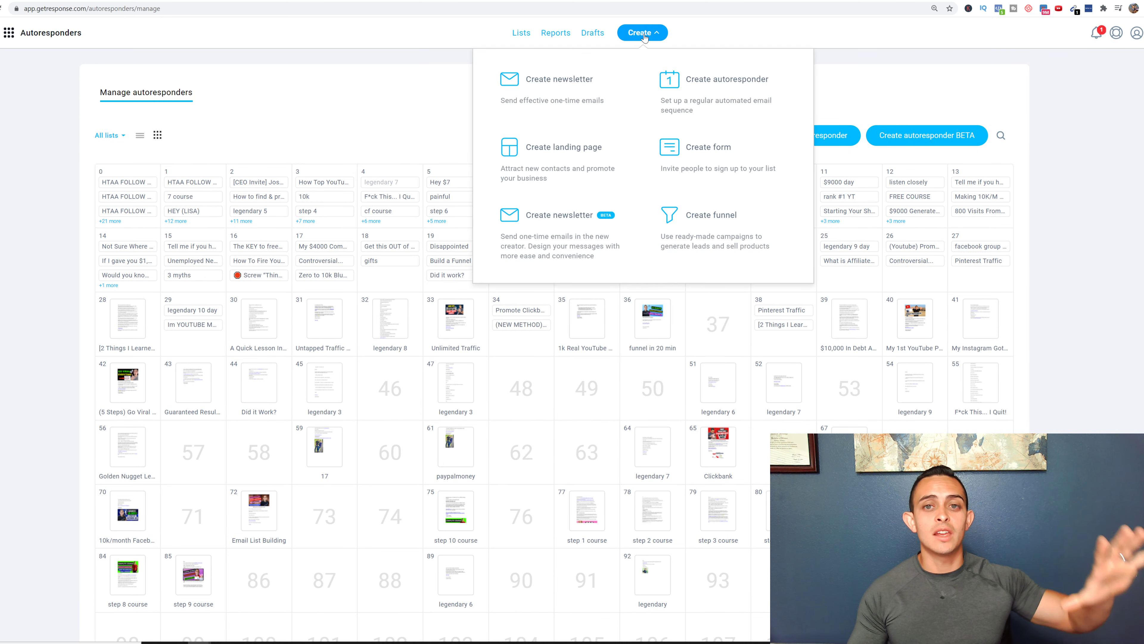
{"action": "left_click", "coordinate": [609, 86]}
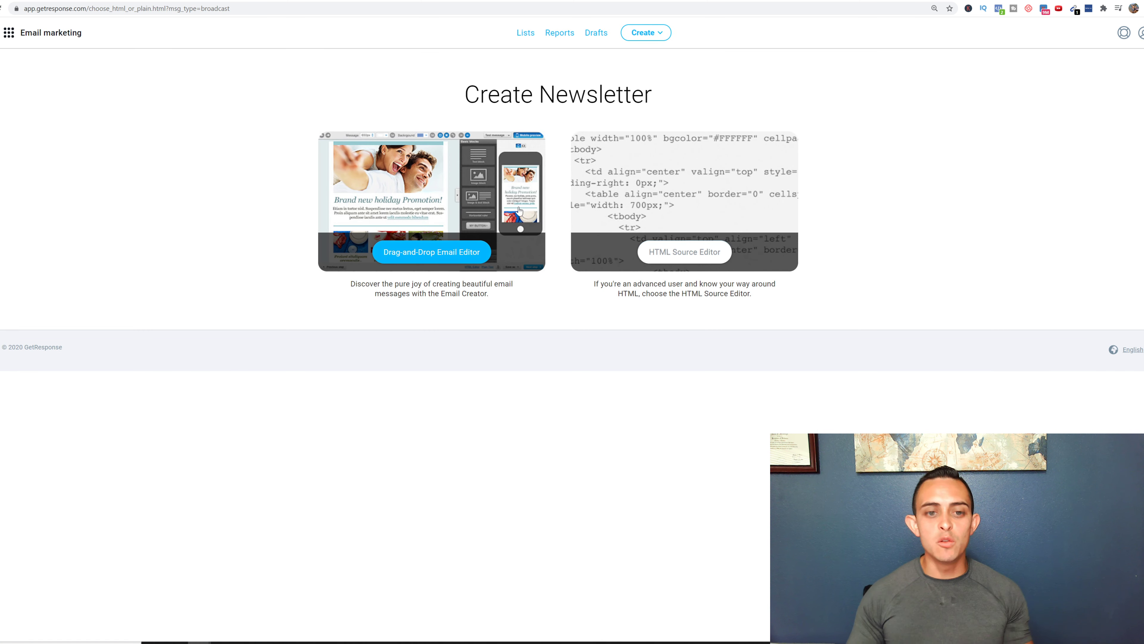
{"action": "left_click", "coordinate": [471, 255]}
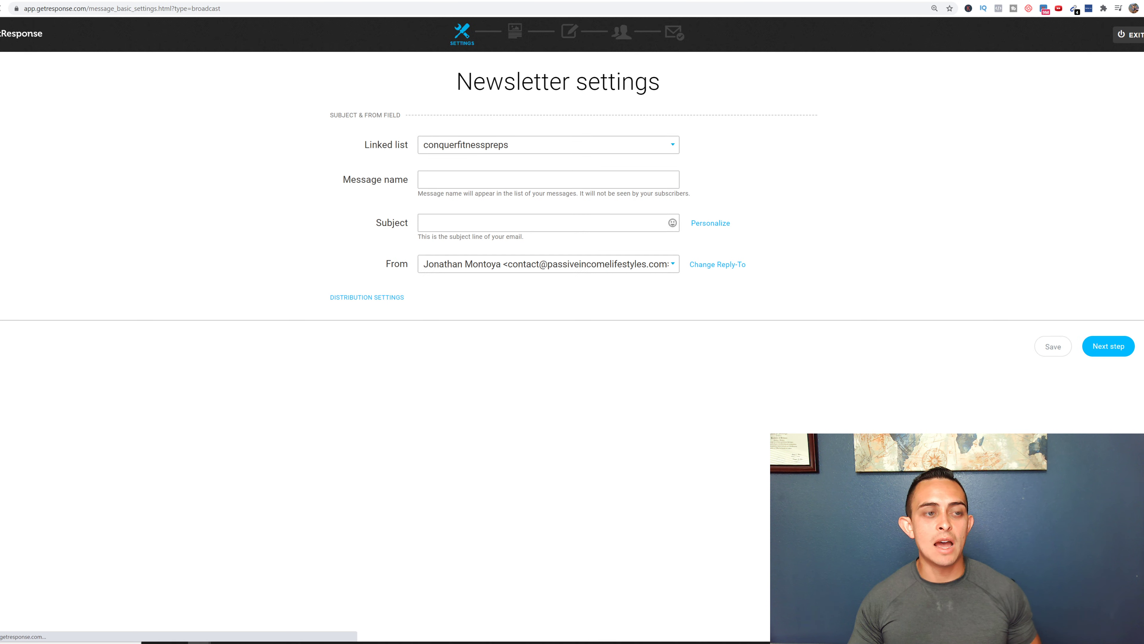
{"action": "left_click", "coordinate": [2, 34]}
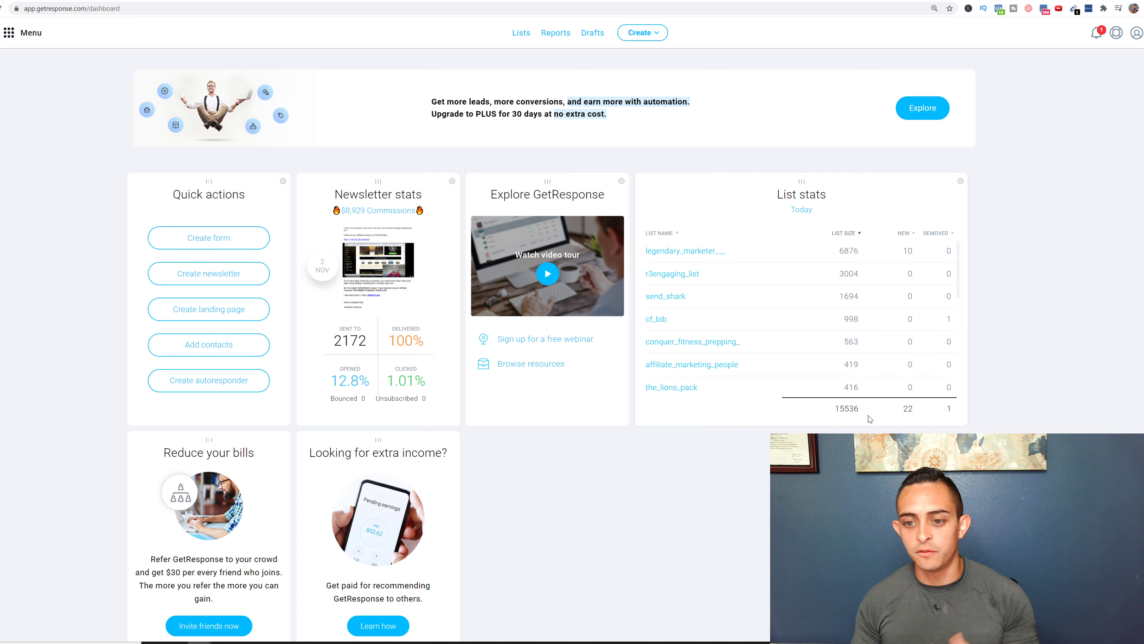
- Start a drag-and-drop newsletter again and switch to the Google Slides presentation
{"action": "left_click", "coordinate": [641, 33]}
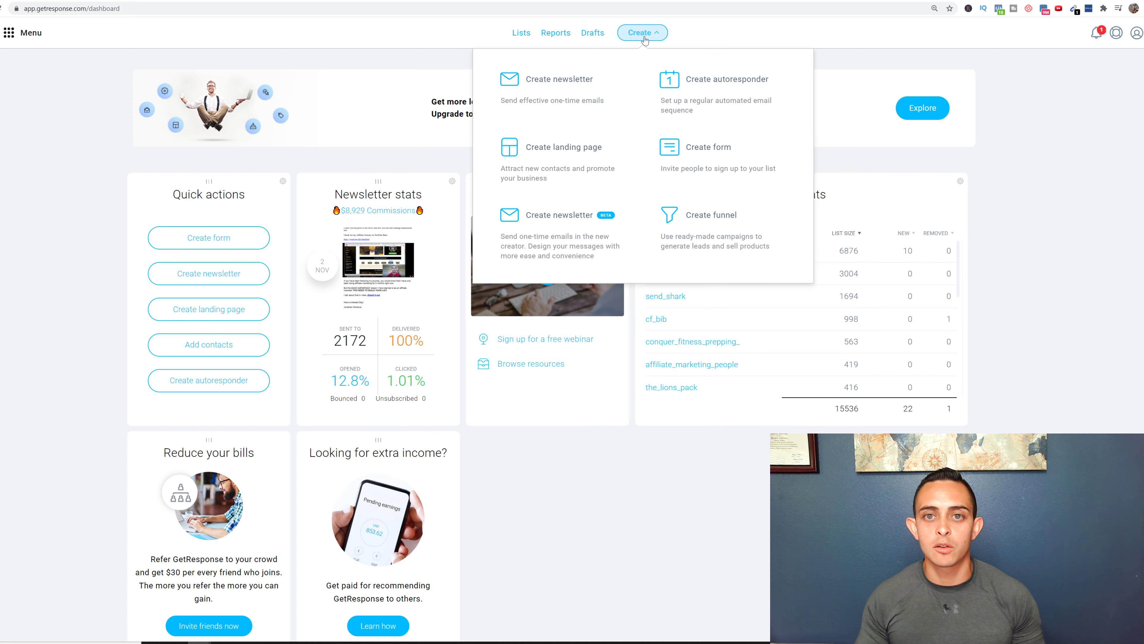
{"action": "left_click", "coordinate": [589, 89]}
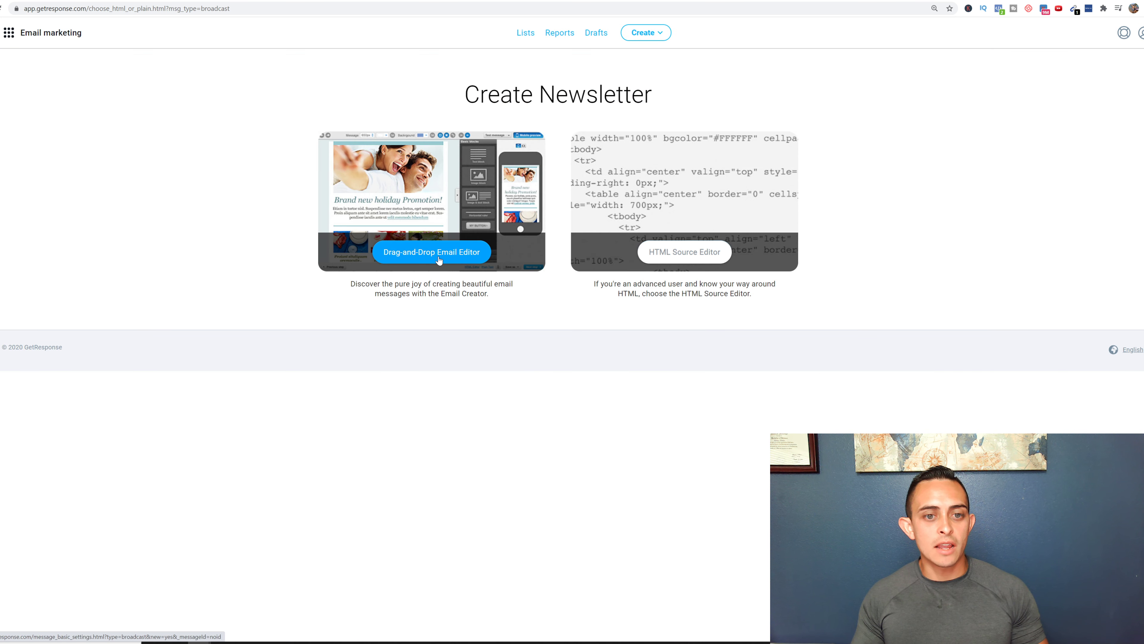
{"action": "left_click", "coordinate": [469, 250]}
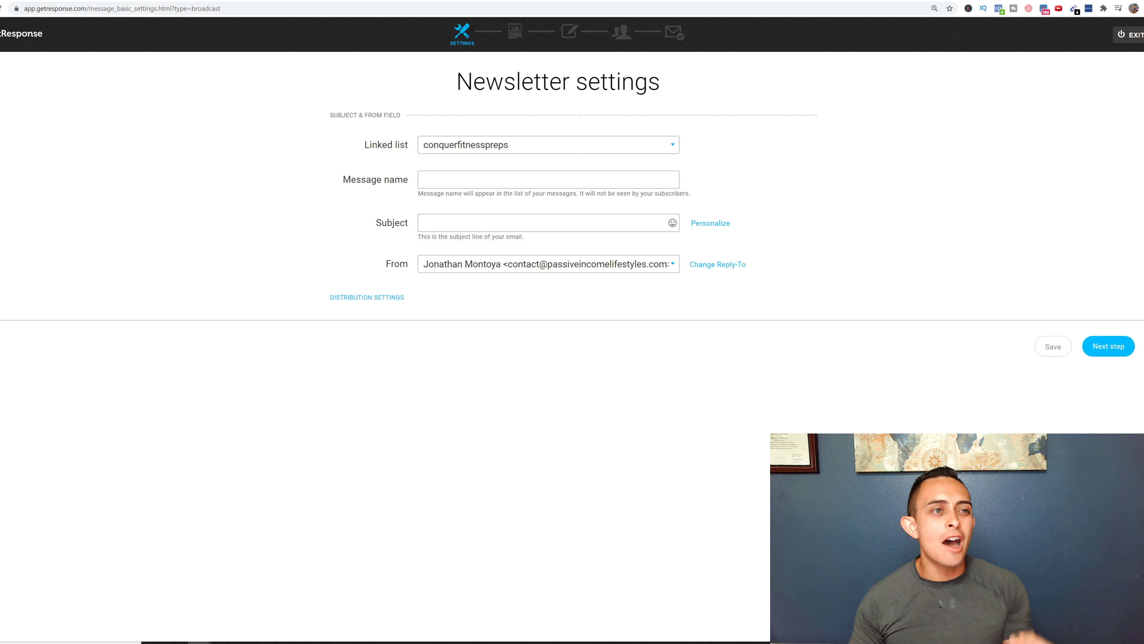
{"action": "left_click", "coordinate": [9, 1]}
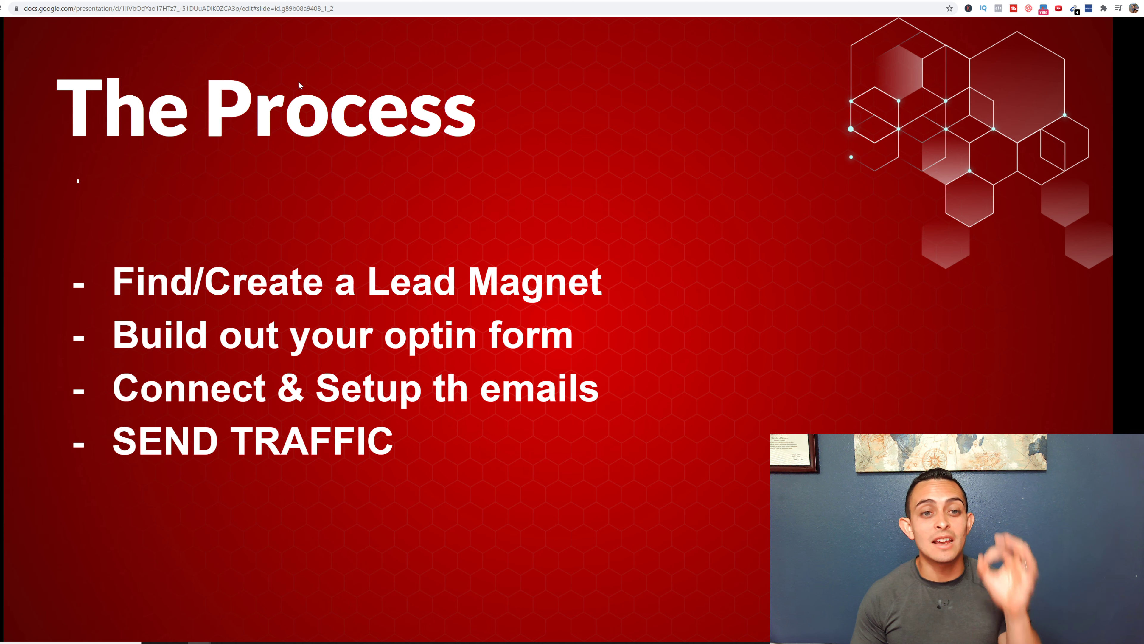
- Advance the deck from The Process to the Getting Traffic slide
{"action": "key", "text": "Right"}
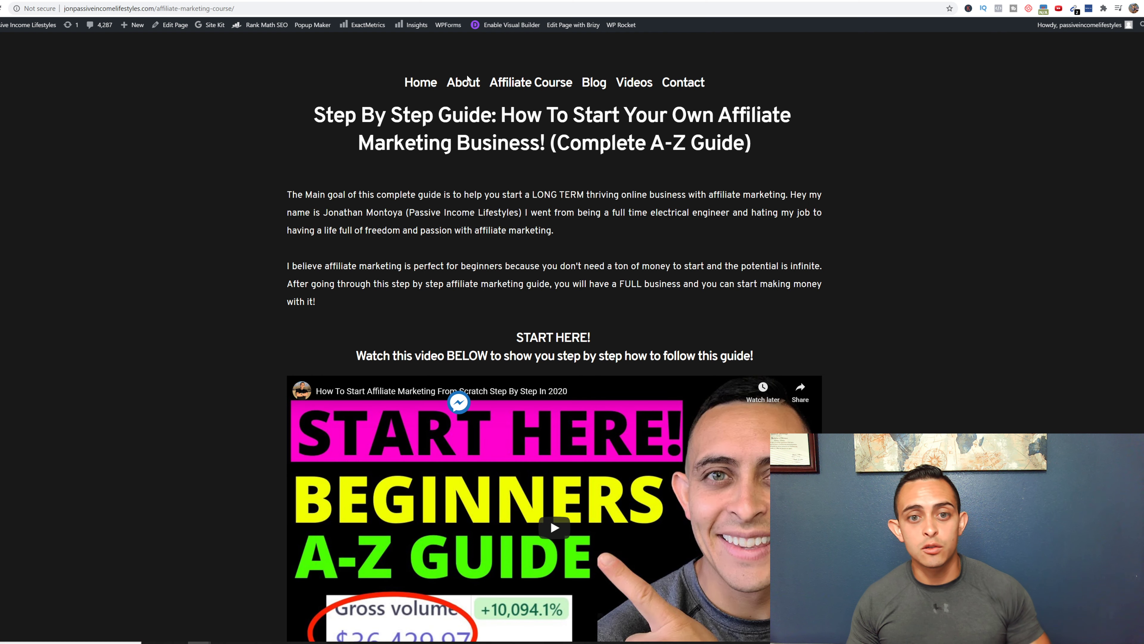
{"action": "scroll", "coordinate": [550, 520], "scroll_direction": "down", "scroll_amount": 4}
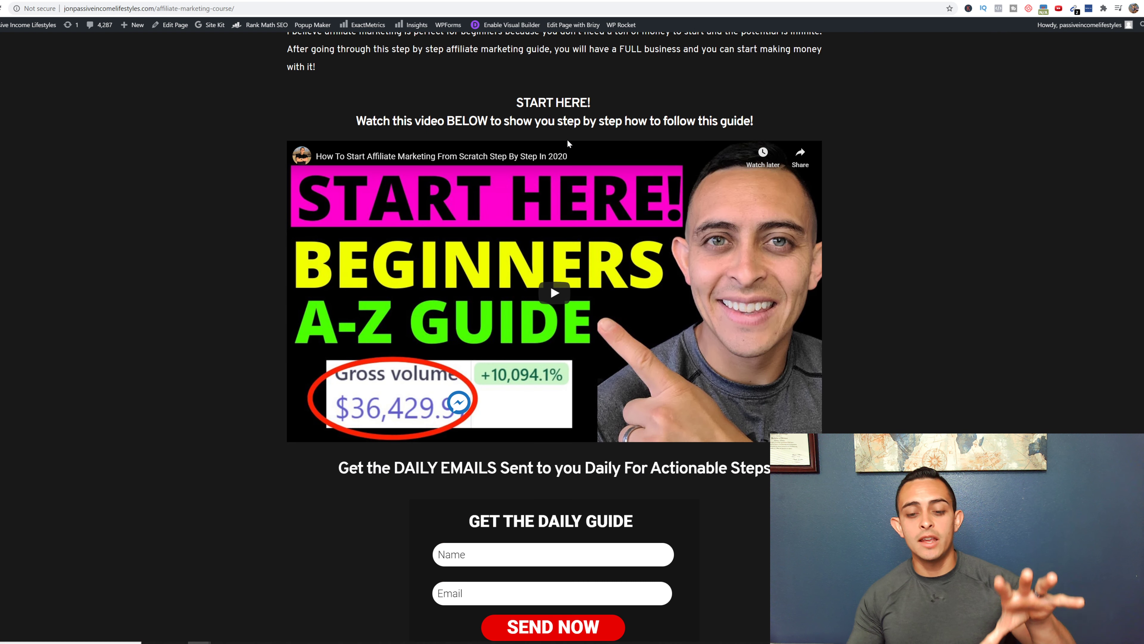
- Scroll to the course page's daily-guide sign-up form, then switch to the Google Drive PDF
{"action": "scroll", "coordinate": [568, 144], "scroll_direction": "down", "scroll_amount": 4}
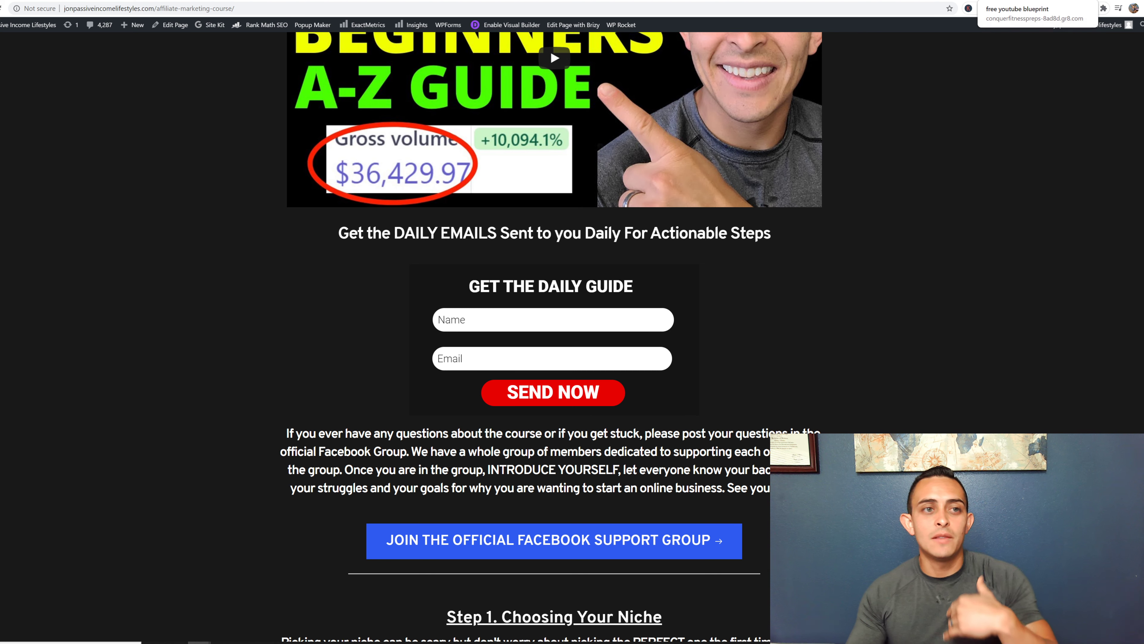
{"action": "left_click", "coordinate": [135, 1]}
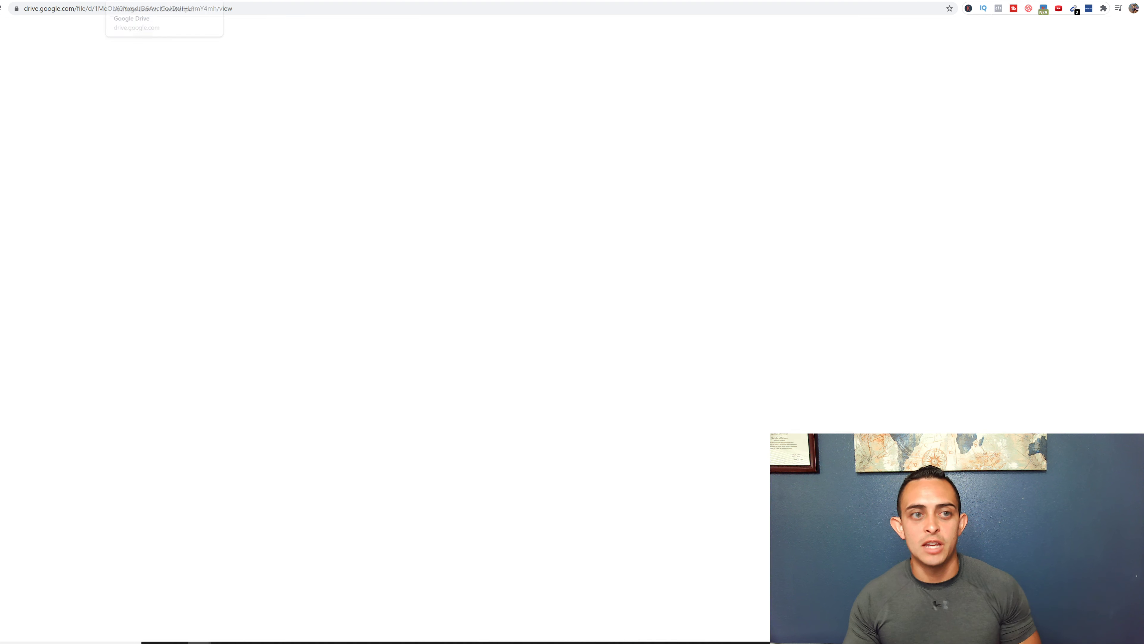
{"action": "scroll", "coordinate": [560, 177], "scroll_direction": "up", "scroll_amount": 12}
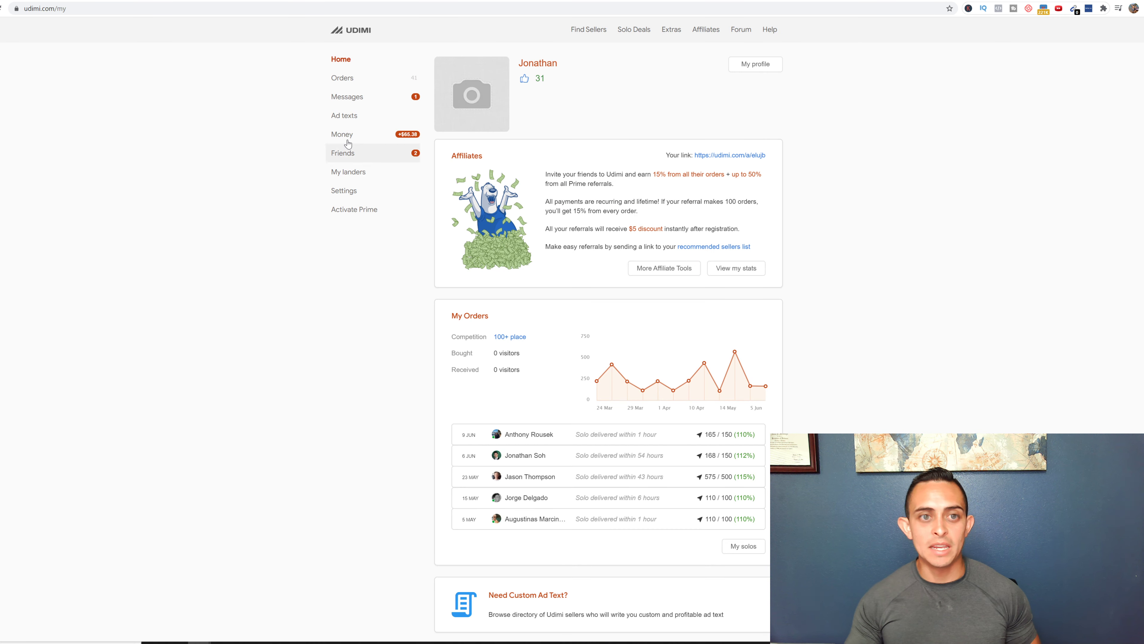
- Open the top Udimi seller's order form and raise it from 300 to 500 visitors ($203)
{"action": "left_click", "coordinate": [585, 28]}
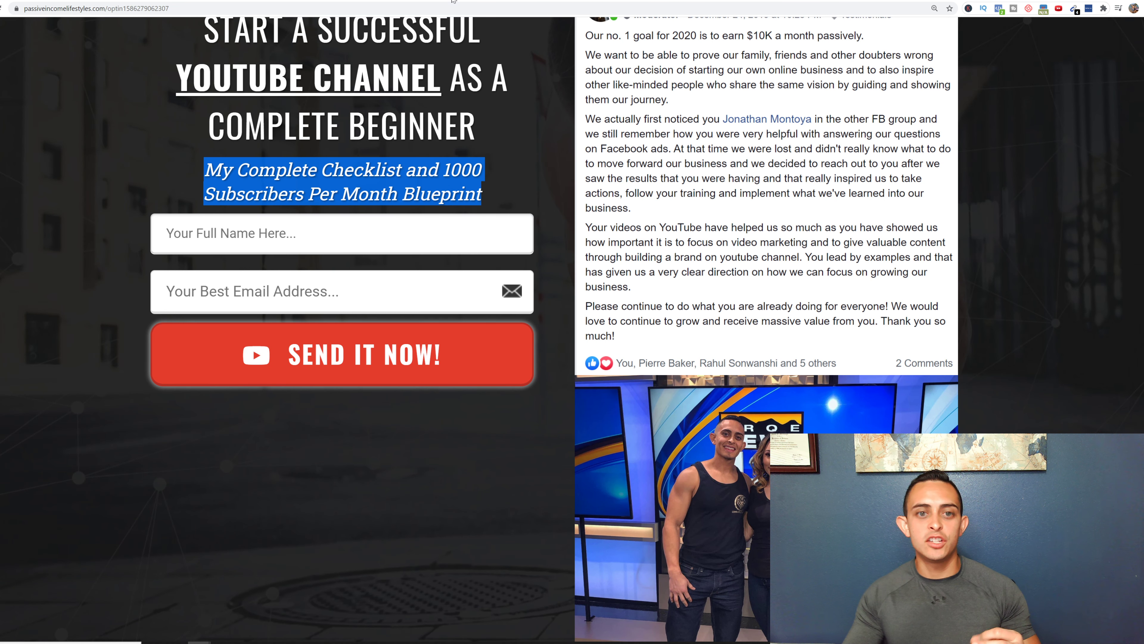
{"action": "scroll", "coordinate": [515, 141], "scroll_direction": "up", "scroll_amount": 5}
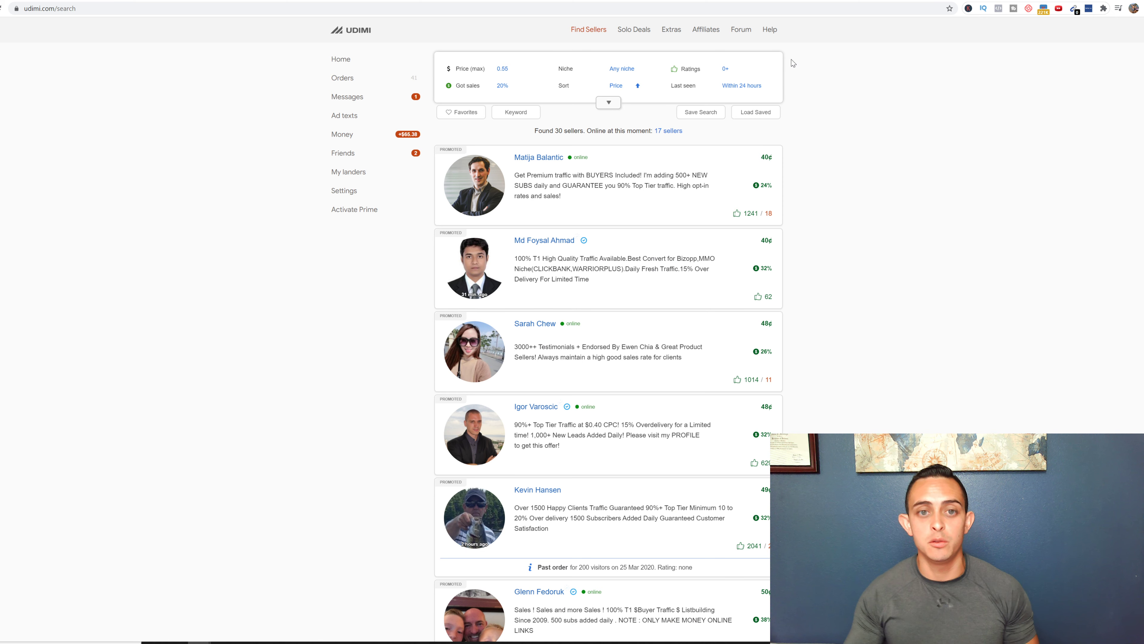
{"action": "left_click", "coordinate": [540, 161]}
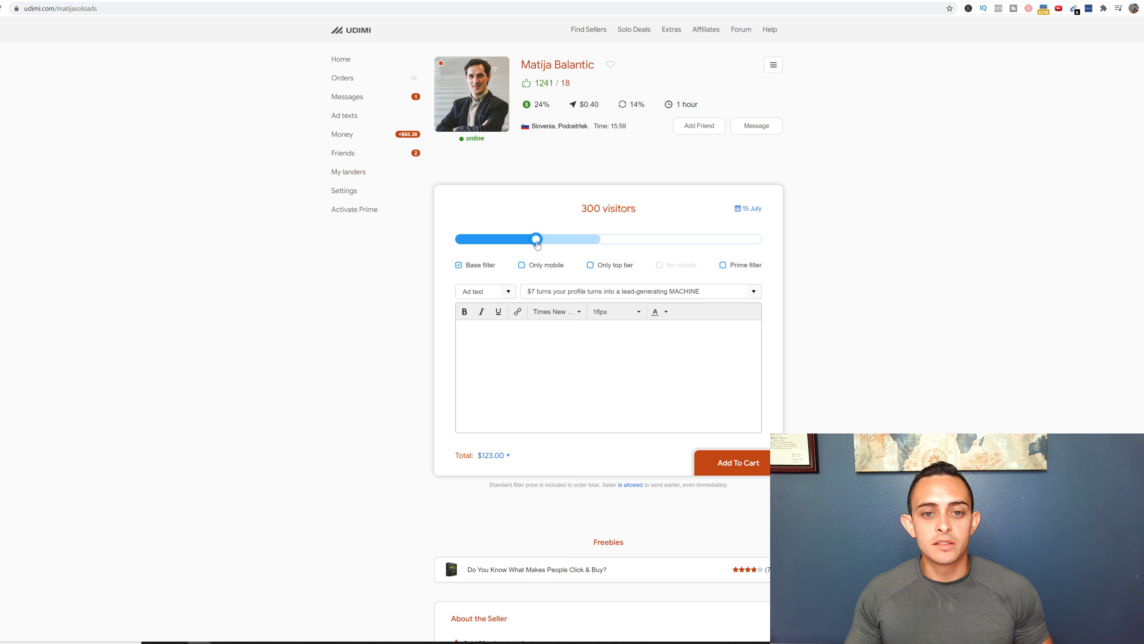
{"action": "left_click_drag", "start_coordinate": [536, 241], "coordinate": [604, 242]}
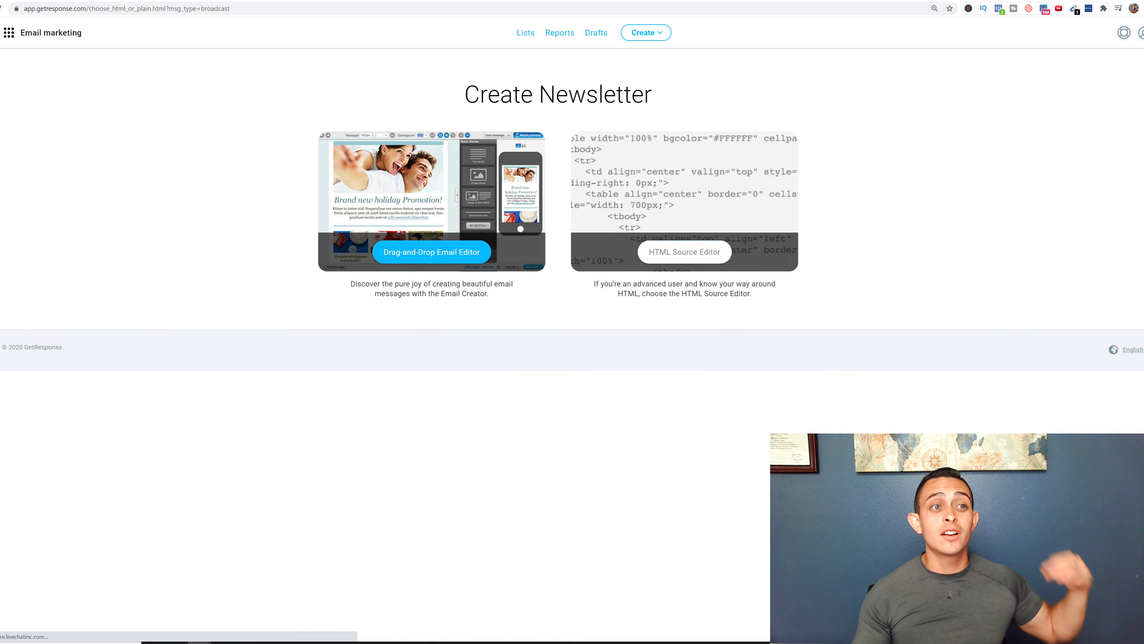
- Go to GetResponse Autoresponders via the apps menu, then view the 'Getting Traffic' Google Slides deck
{"action": "left_click", "coordinate": [8, 32]}
{"action": "left_click", "coordinate": [46, 100]}
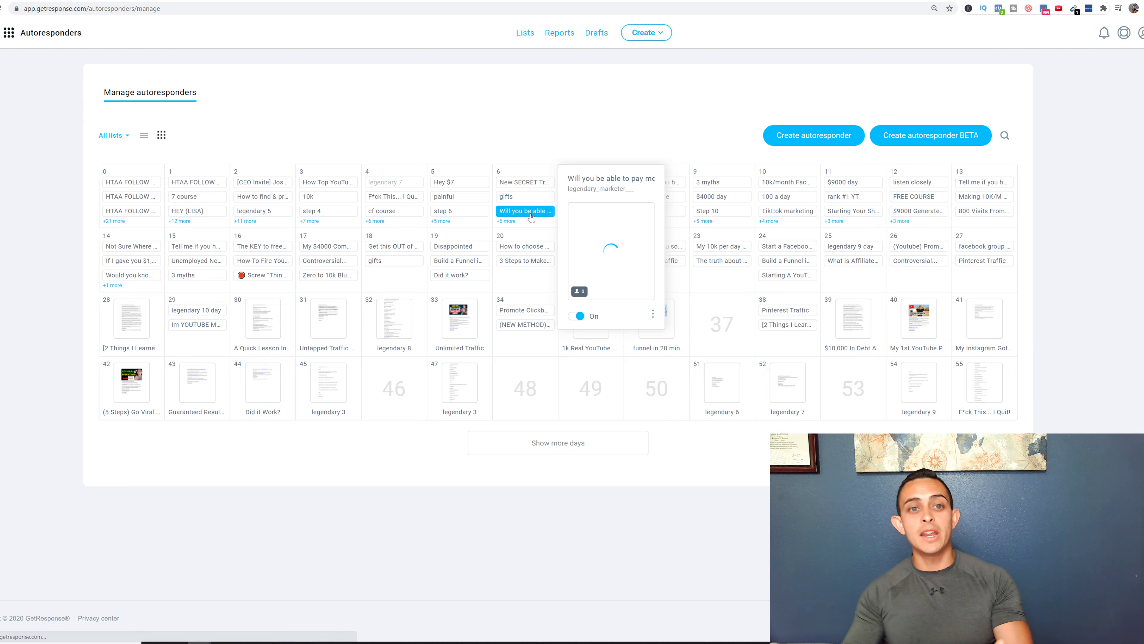
{"action": "mouse_move", "coordinate": [214, 247]}
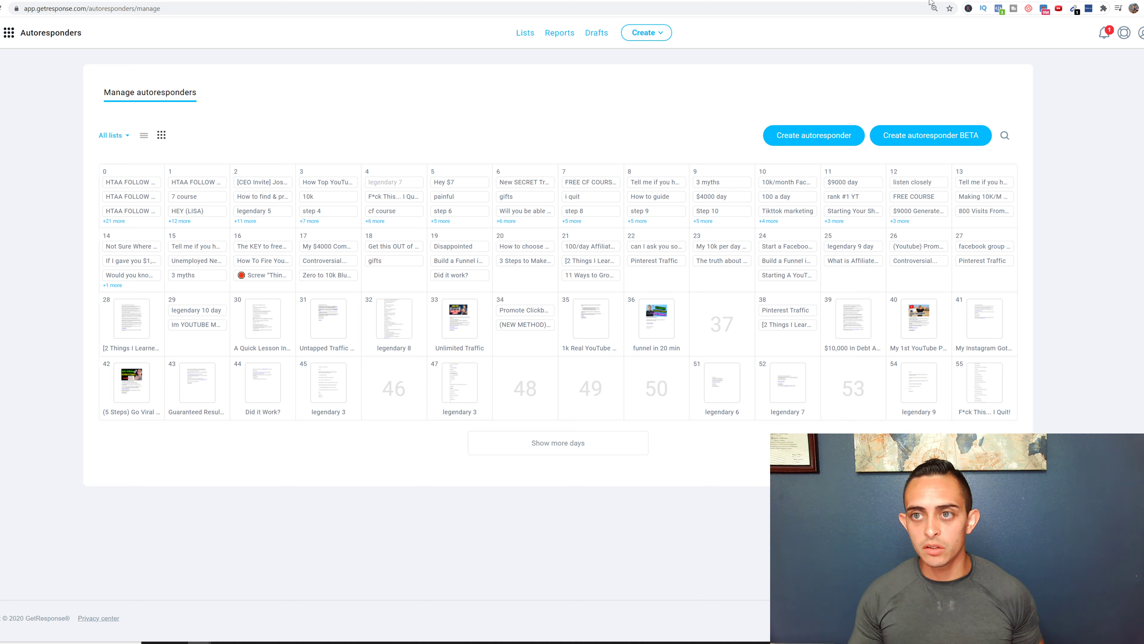
{"action": "left_click", "coordinate": [25, 1]}
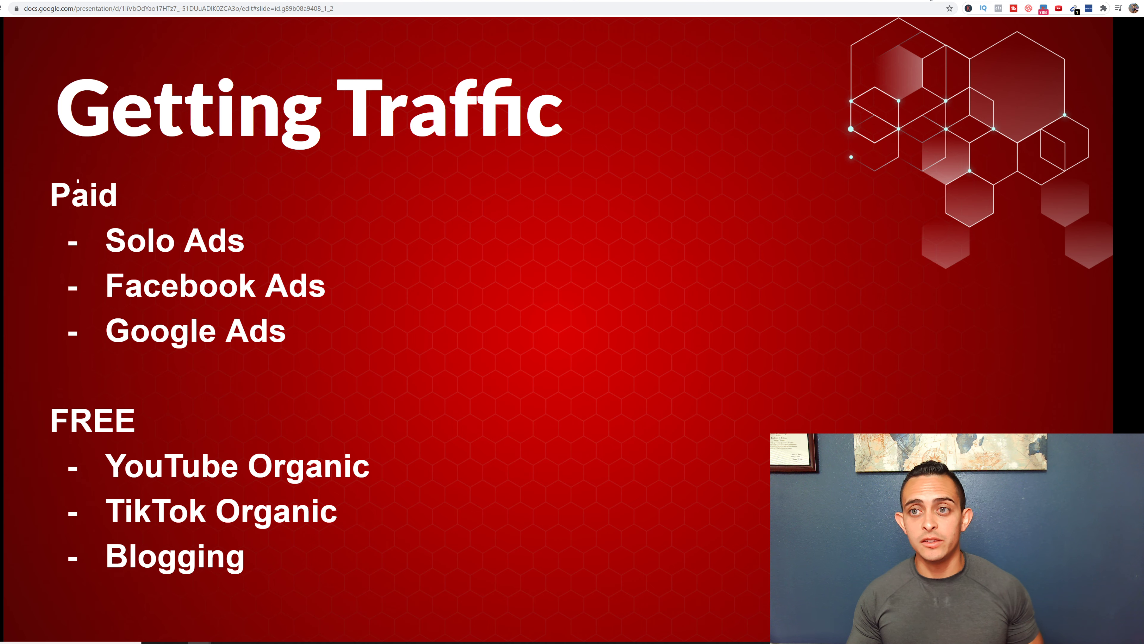
{"action": "left_click", "coordinate": [931, 1]}
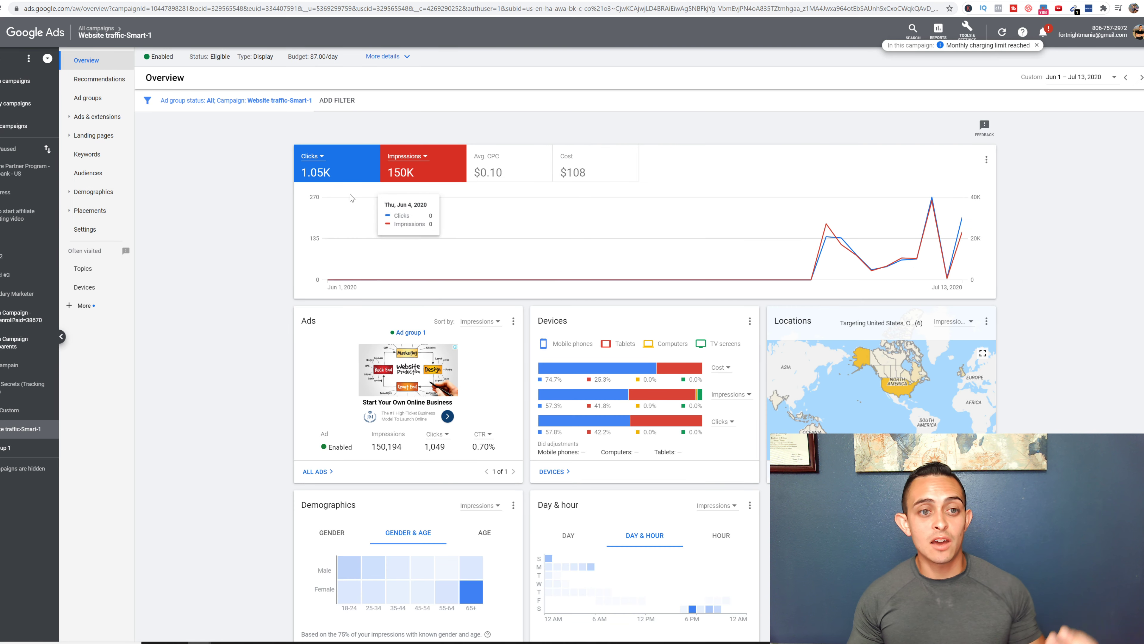
{"action": "scroll", "coordinate": [568, 312], "scroll_direction": "down", "scroll_amount": 2}
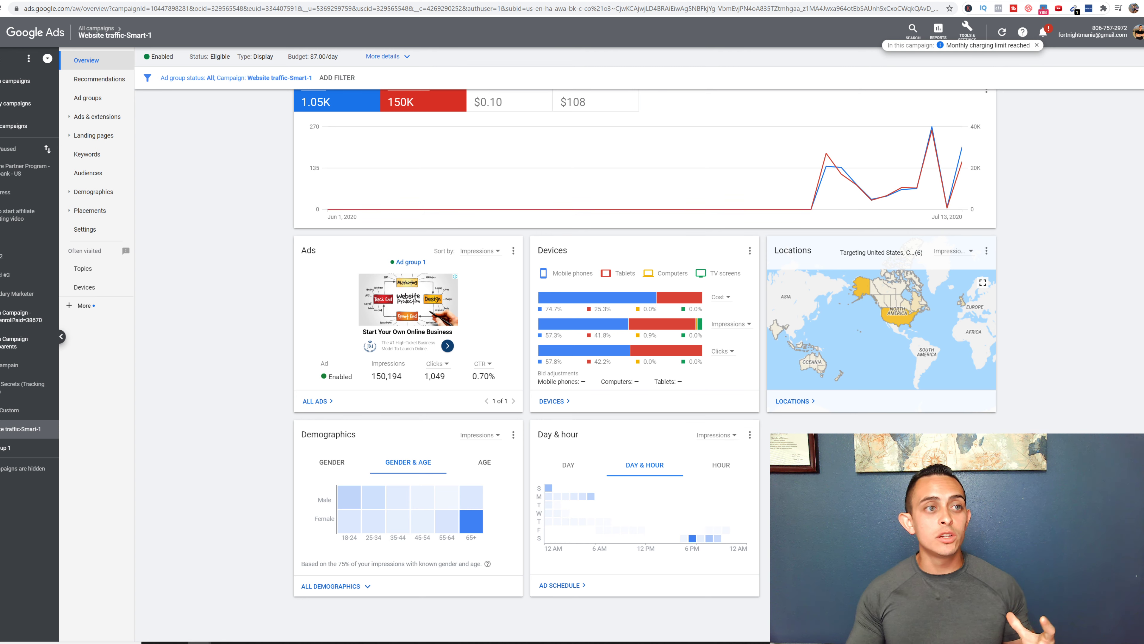
{"action": "left_click", "coordinate": [45, 0]}
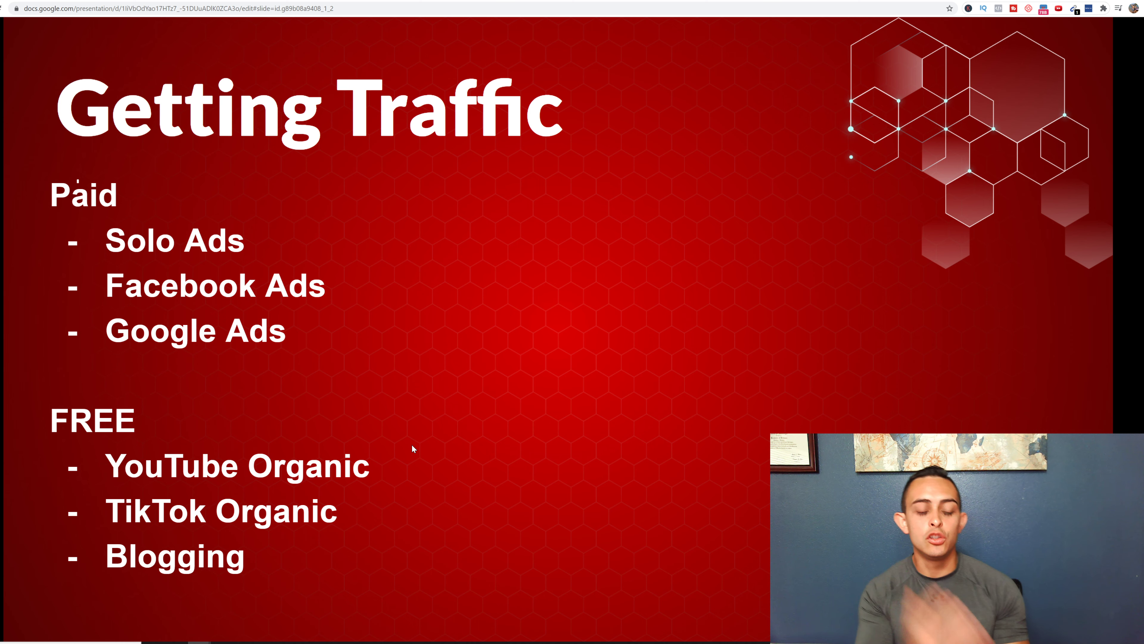